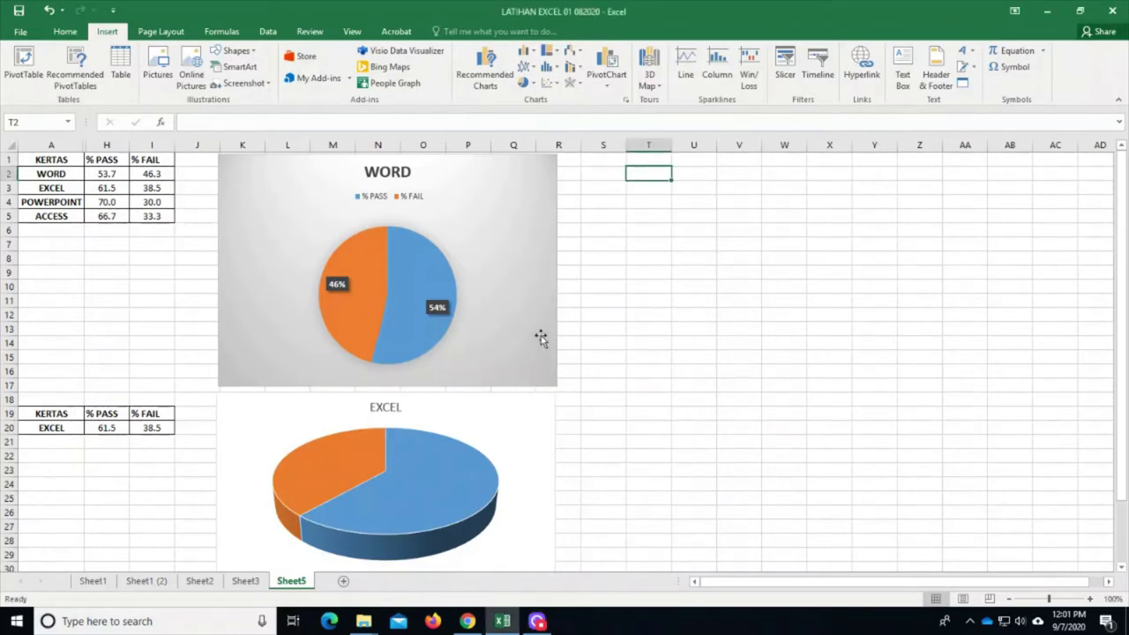
Move the WORD pie chart to a new chart sheet named PIE CHART
left_click(533, 310)
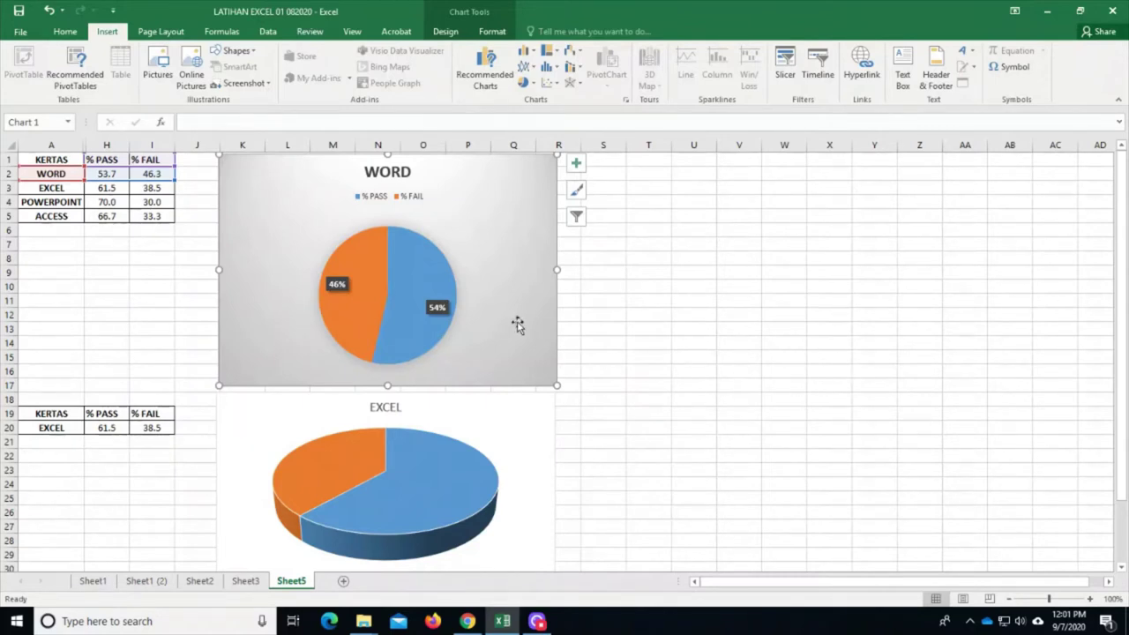
right_click(517, 233)
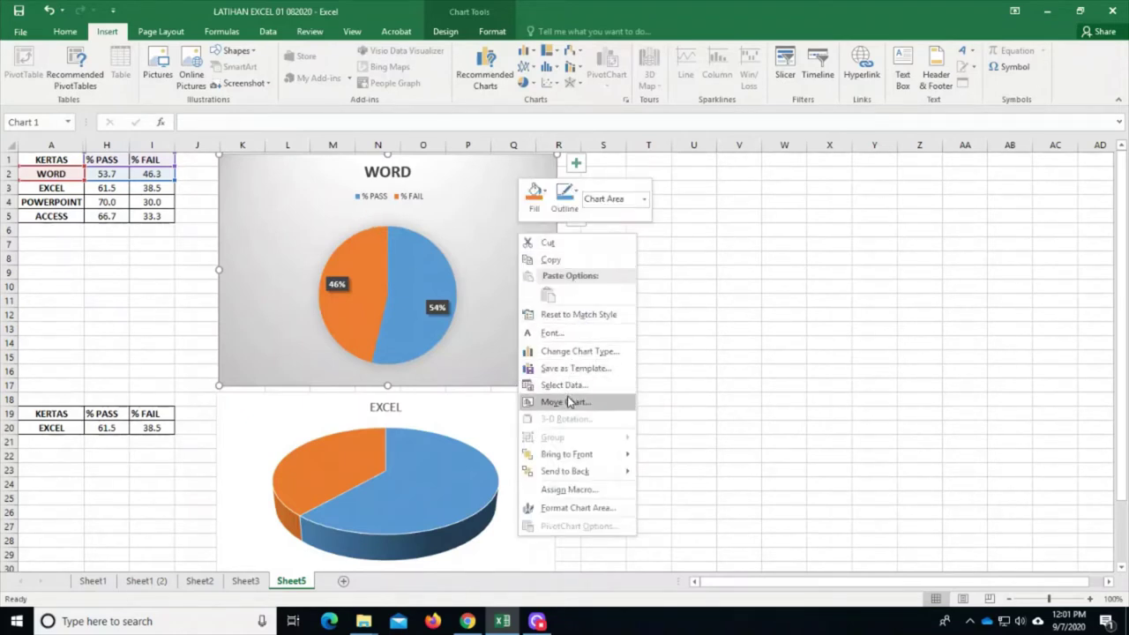
right_click(455, 203)
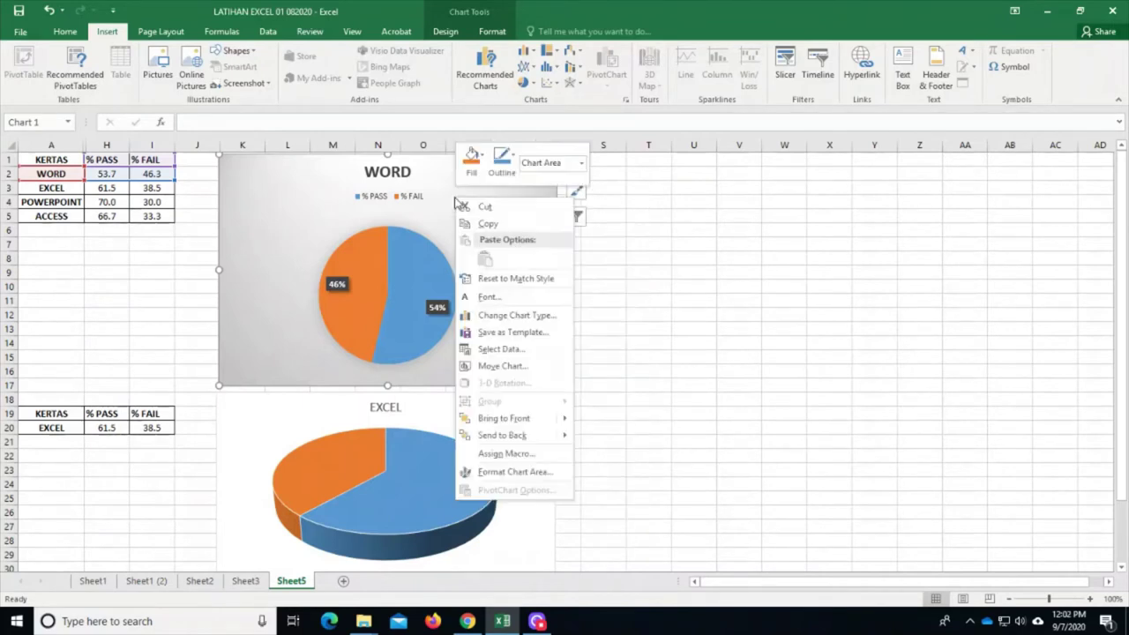
left_click(508, 368)
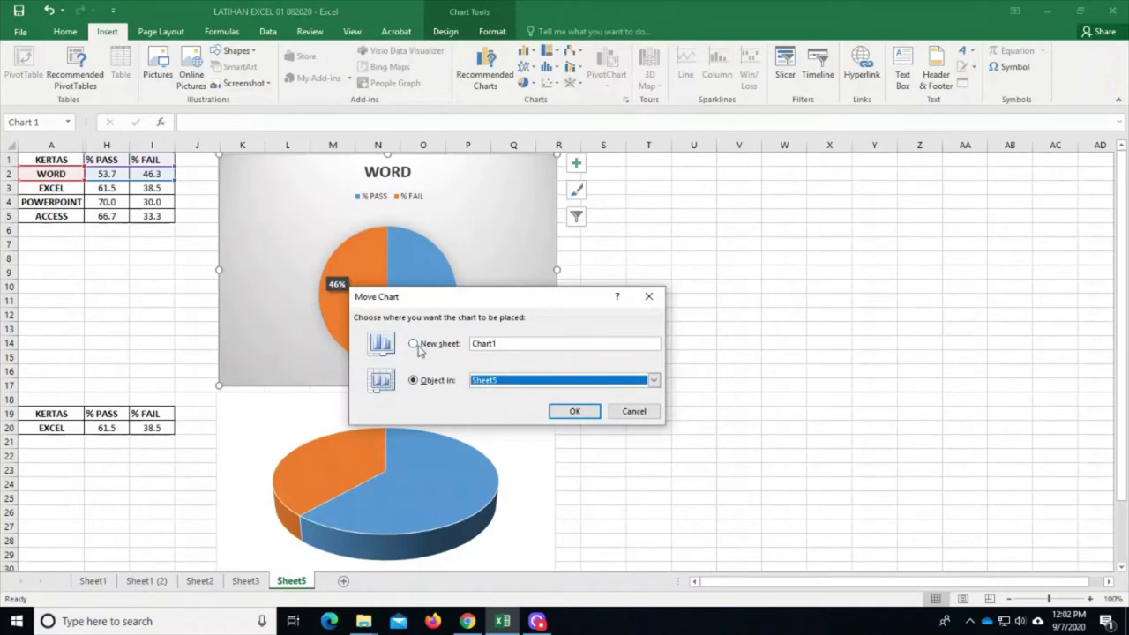
left_click(419, 348)
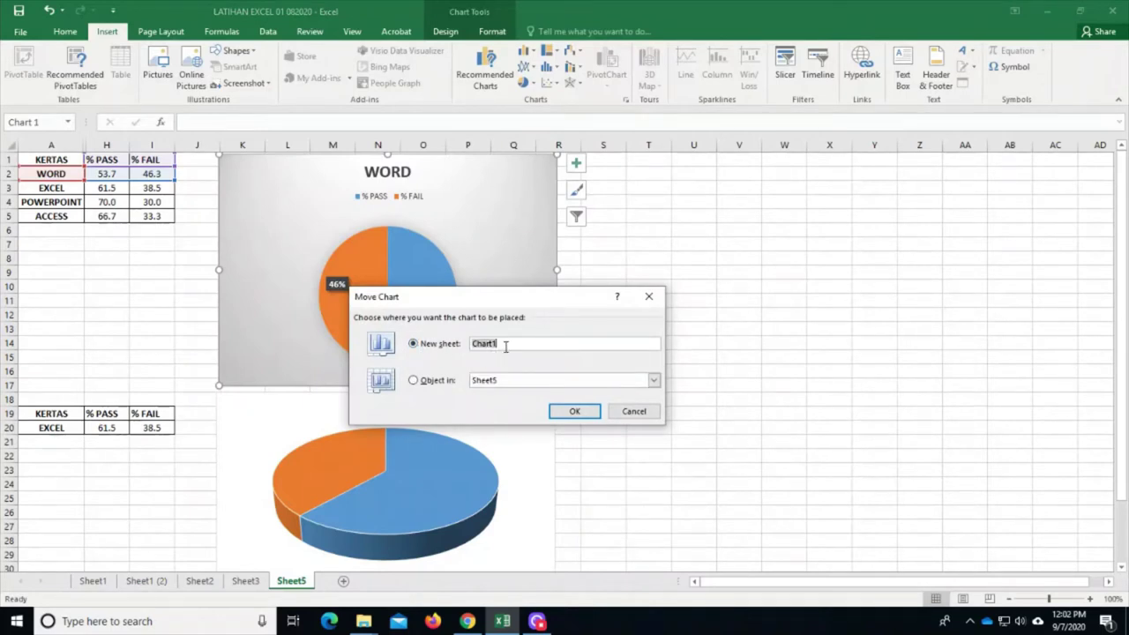
key("BackSpace")
left_click(585, 417)
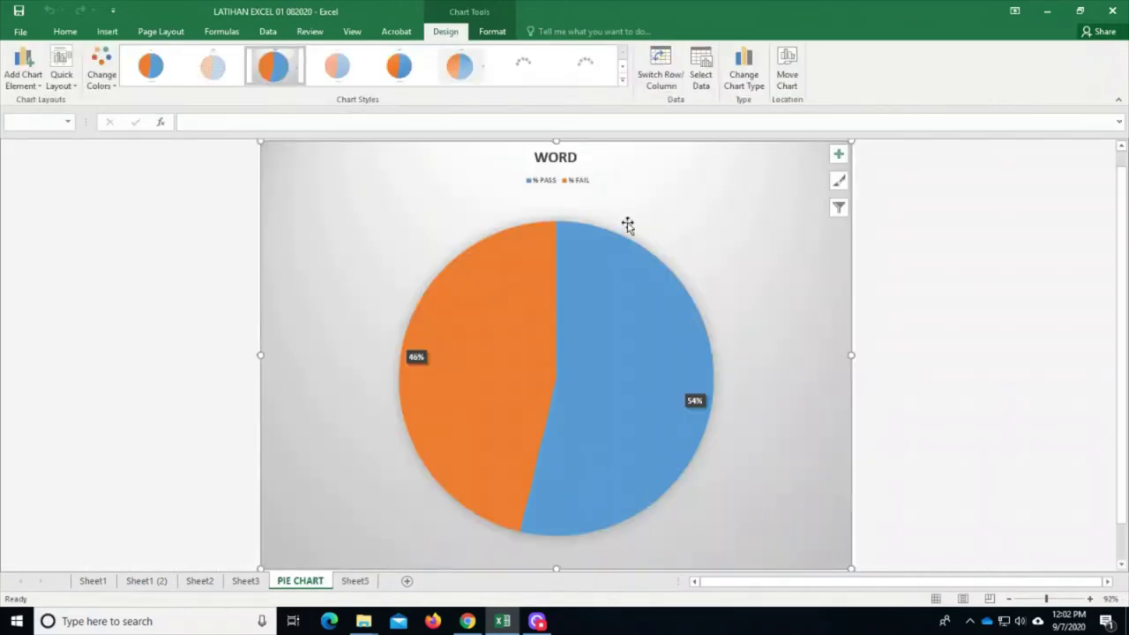
mouse_move(419, 381)
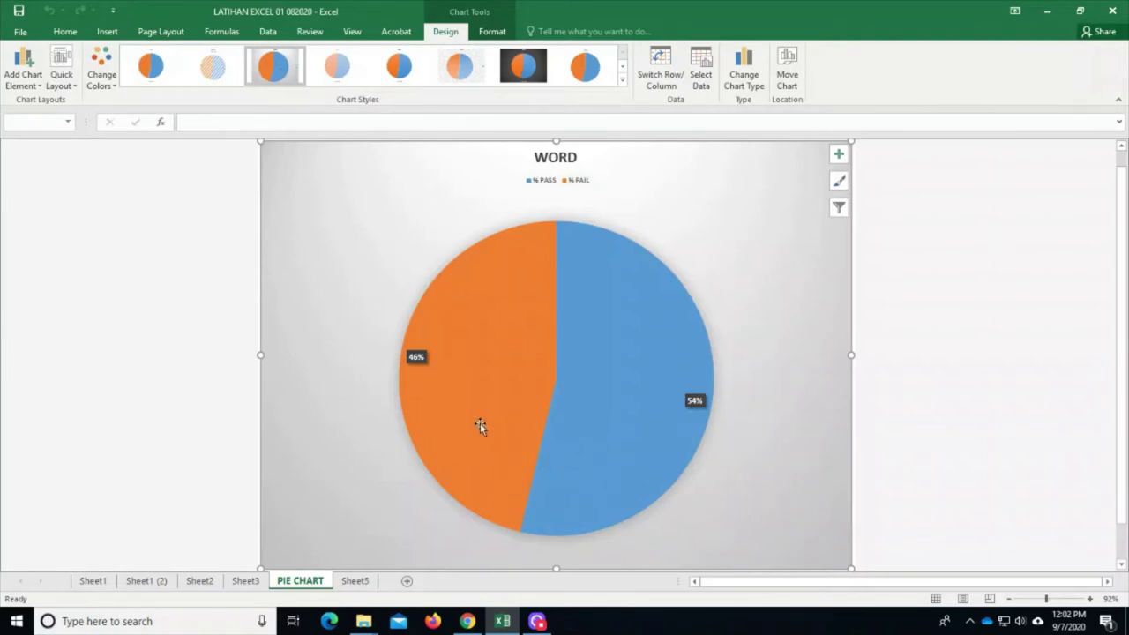
mouse_move(481, 394)
Move the PERATUS PENCAPAIAN PEPERIKSAAN line chart from Sheet2 to a new chart sheet named LINE CHART
left_click(247, 583)
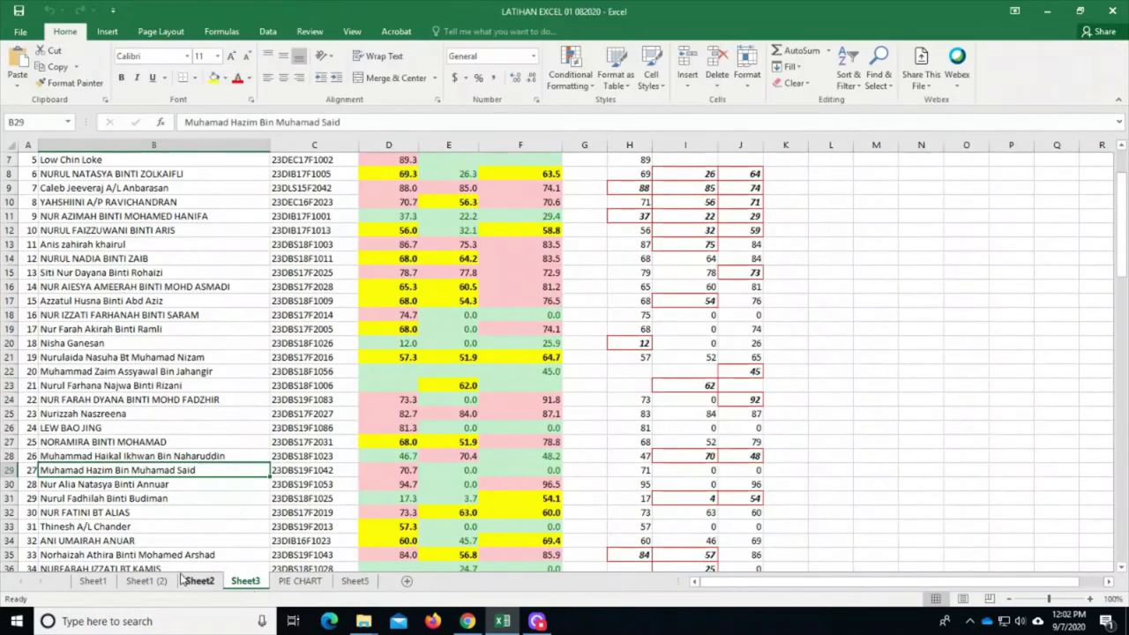
left_click(146, 582)
left_click(199, 581)
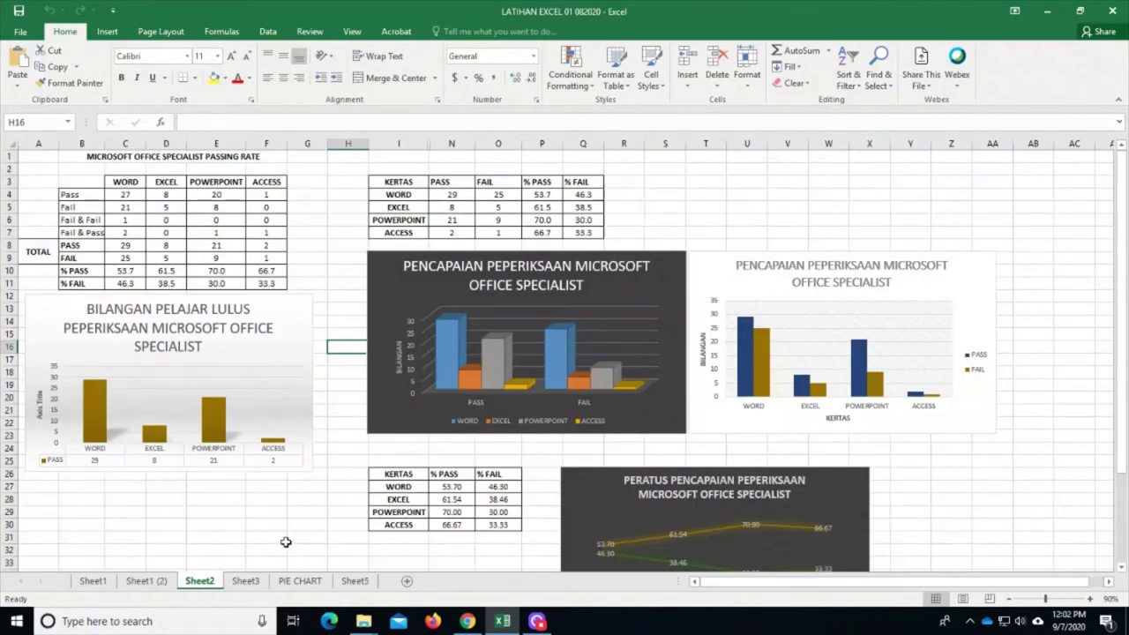
scroll(355, 515, "down", 4)
scroll(354, 516, "up", 2)
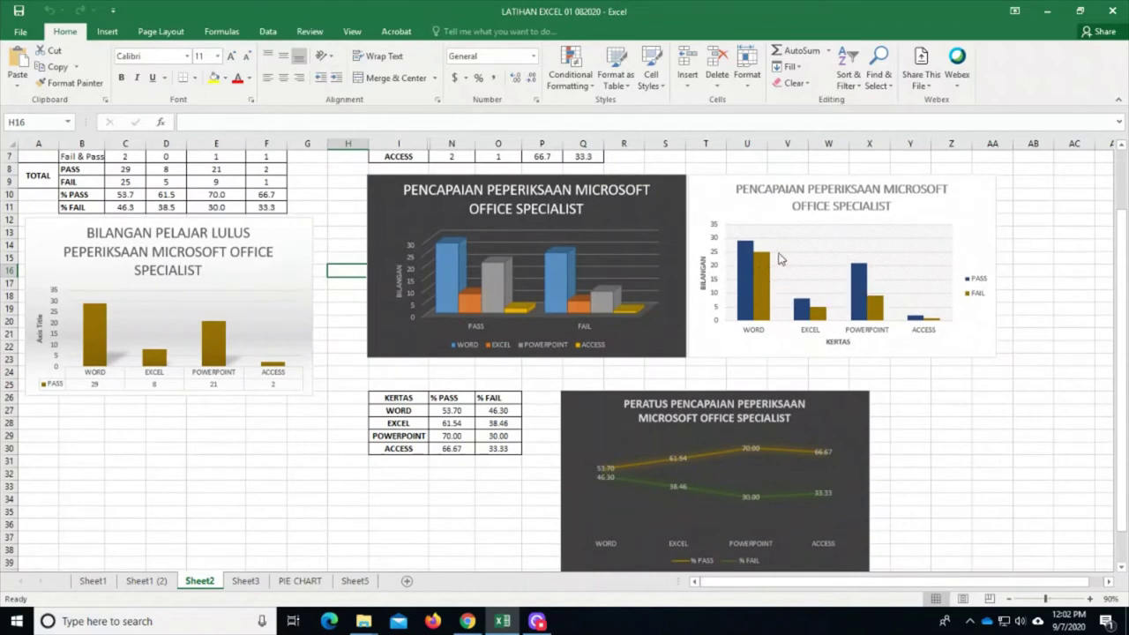
left_click(579, 417)
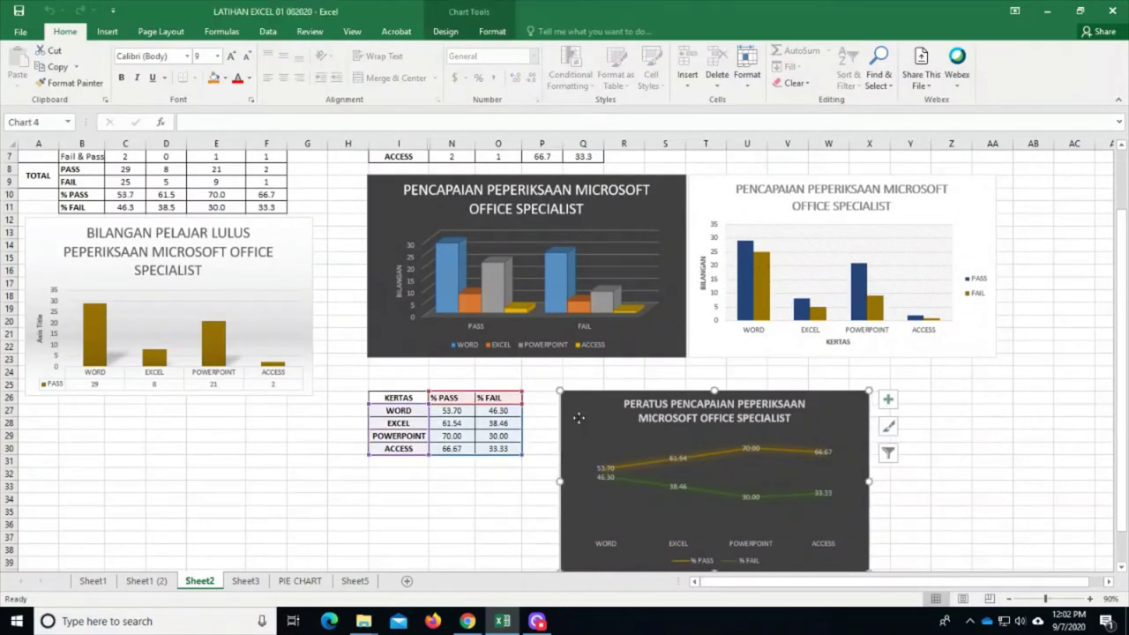
right_click(579, 417)
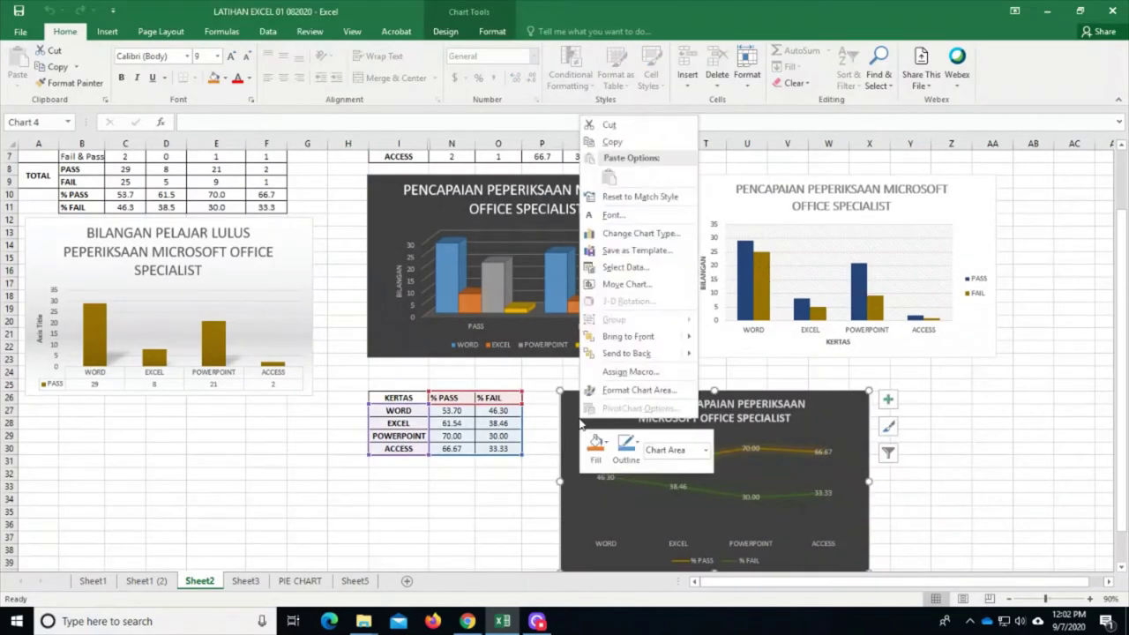
left_click(636, 288)
left_click(549, 261)
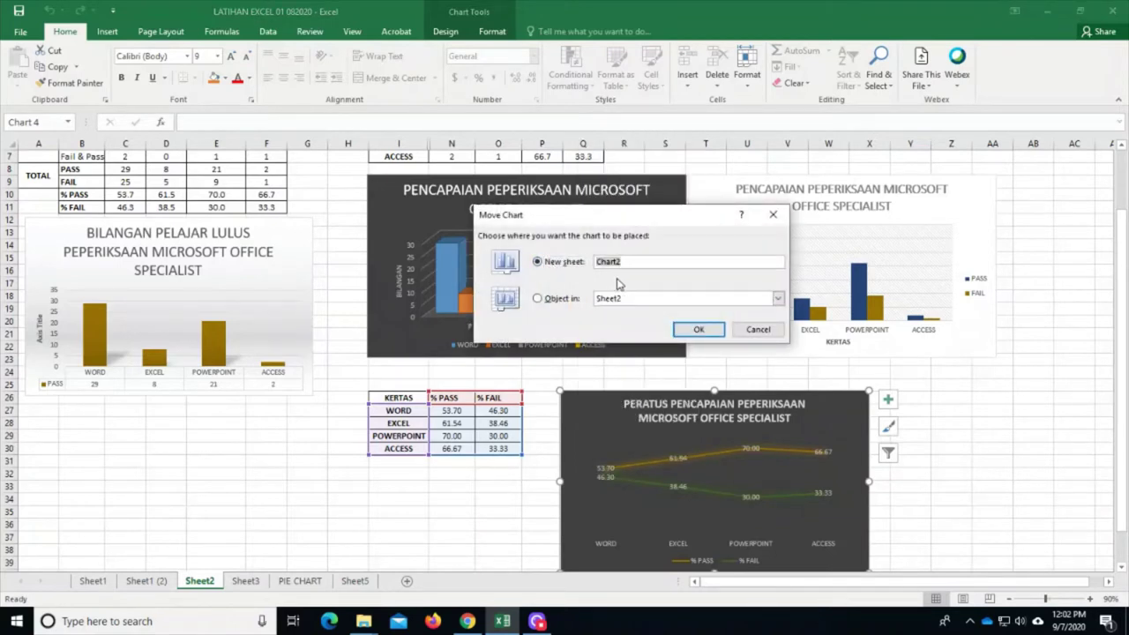
type("LINE CHART")
left_click(706, 330)
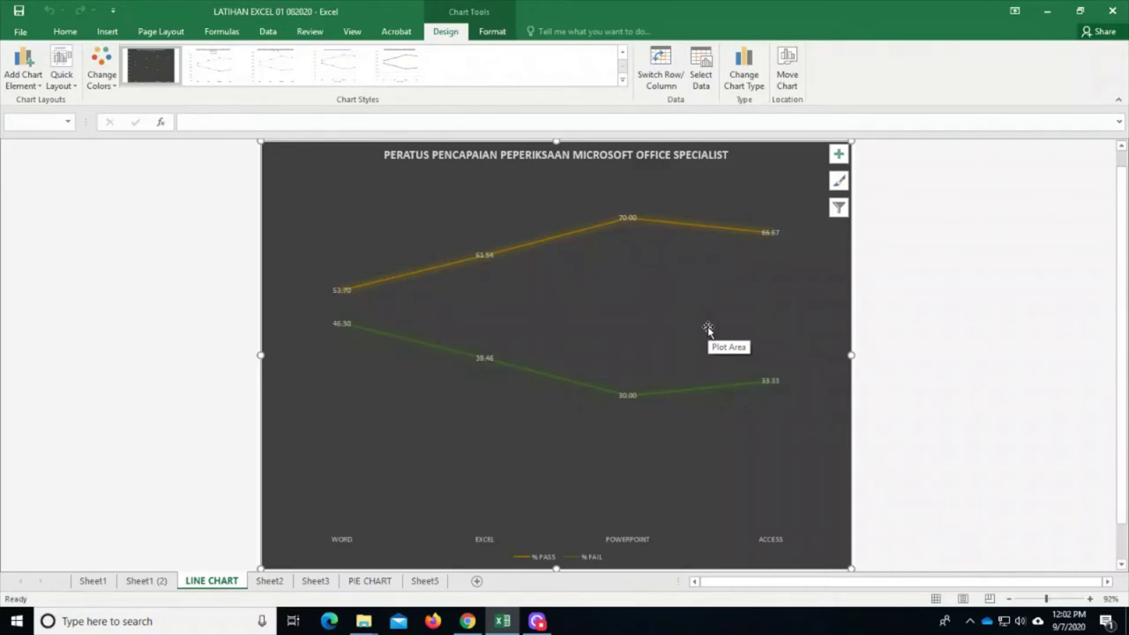
Review the workbook's sheets to compare the ordinary worksheets with the LINE CHART and PIE CHART sheets
left_click(284, 586)
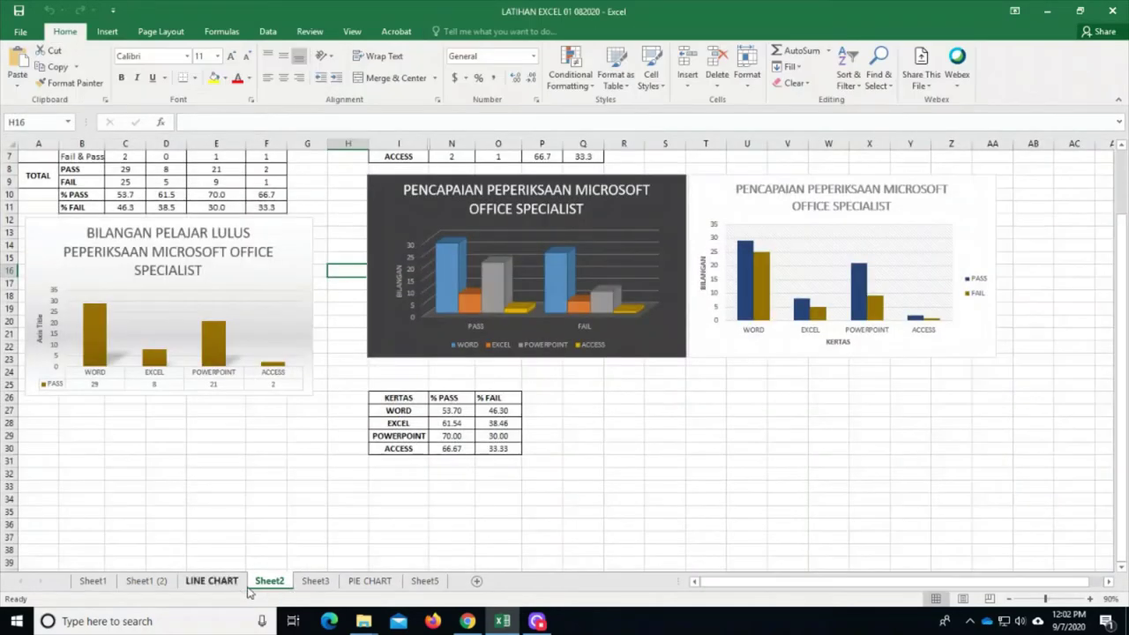
left_click(314, 586)
left_click(369, 584)
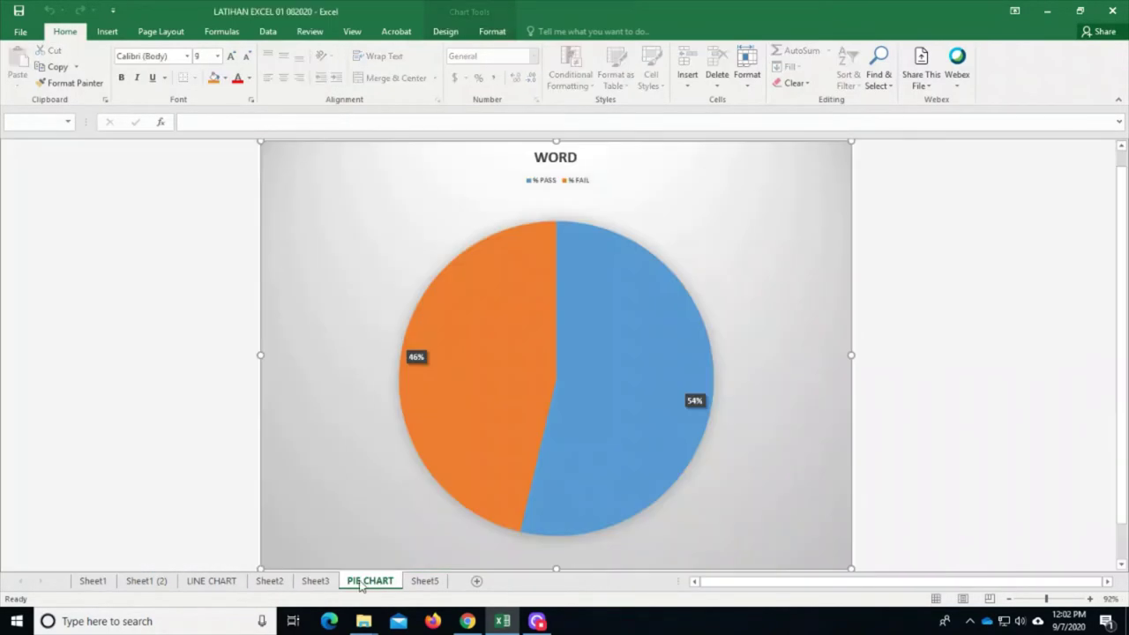
left_click(270, 584)
left_click(200, 583)
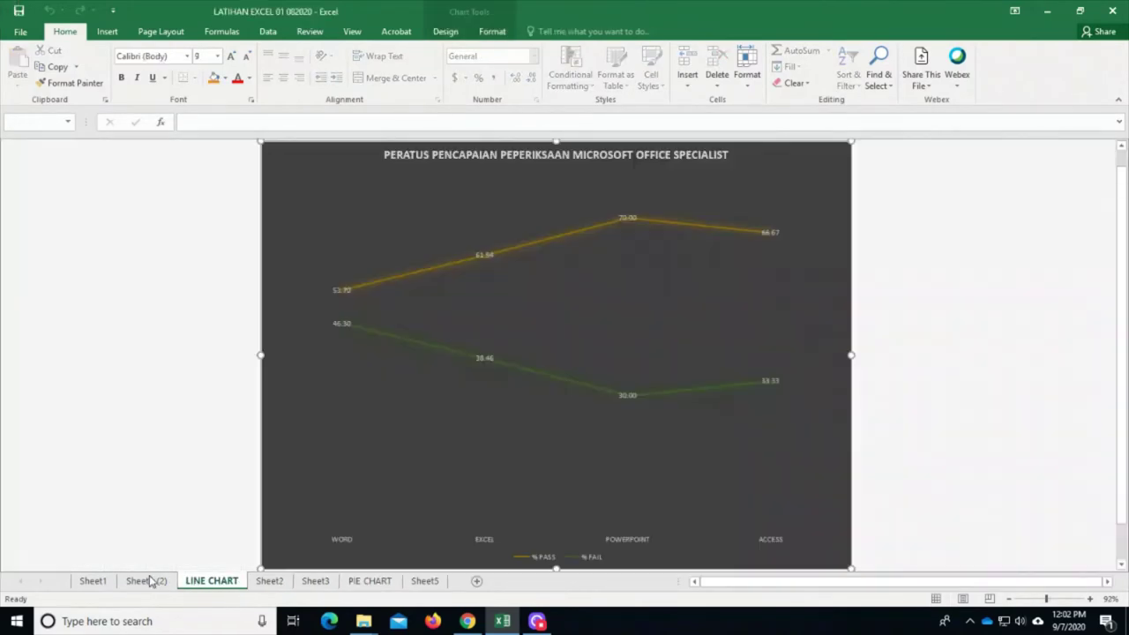
left_click(147, 582)
left_click(94, 584)
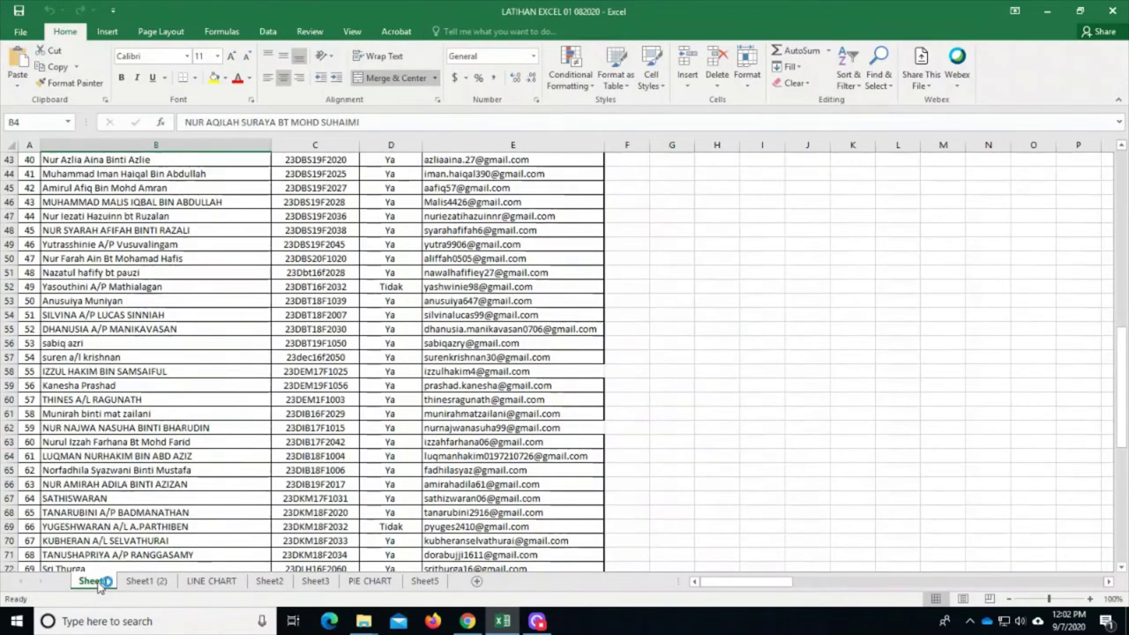
left_click(270, 584)
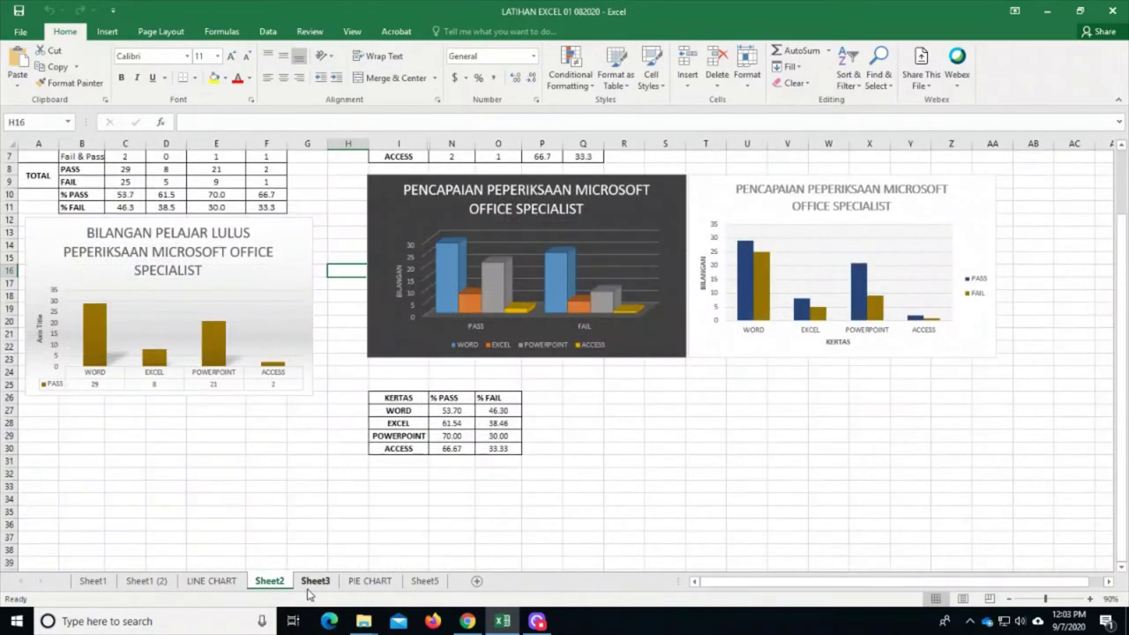
left_click(310, 585)
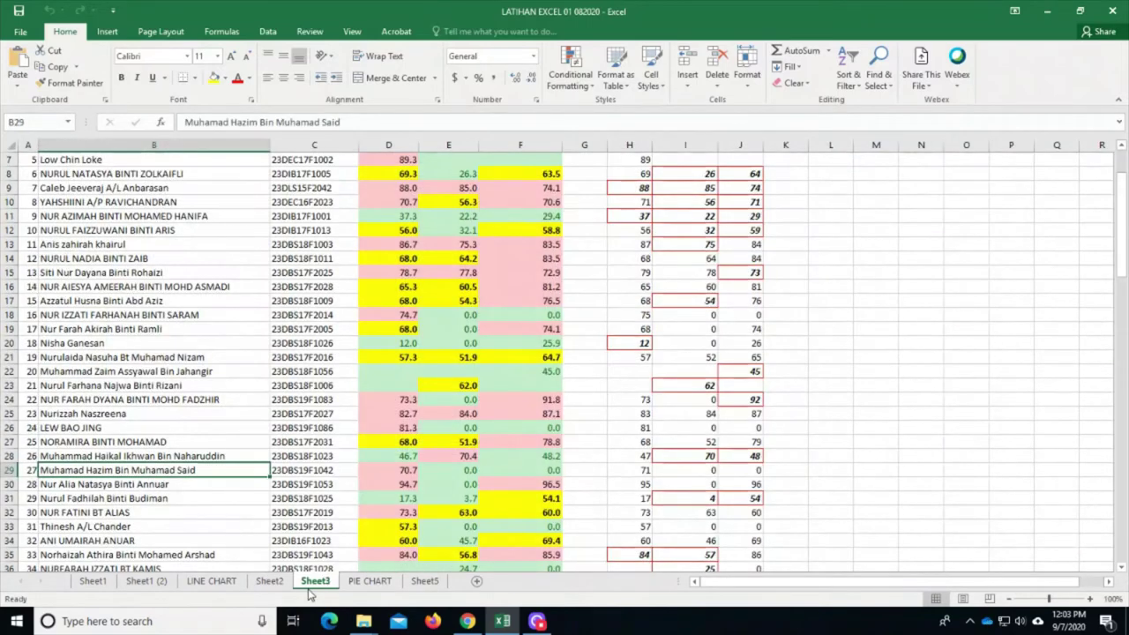
On Sheet5, search Bing's online pictures for MICROSOFT OFFICE SPECIALIST
left_click(426, 584)
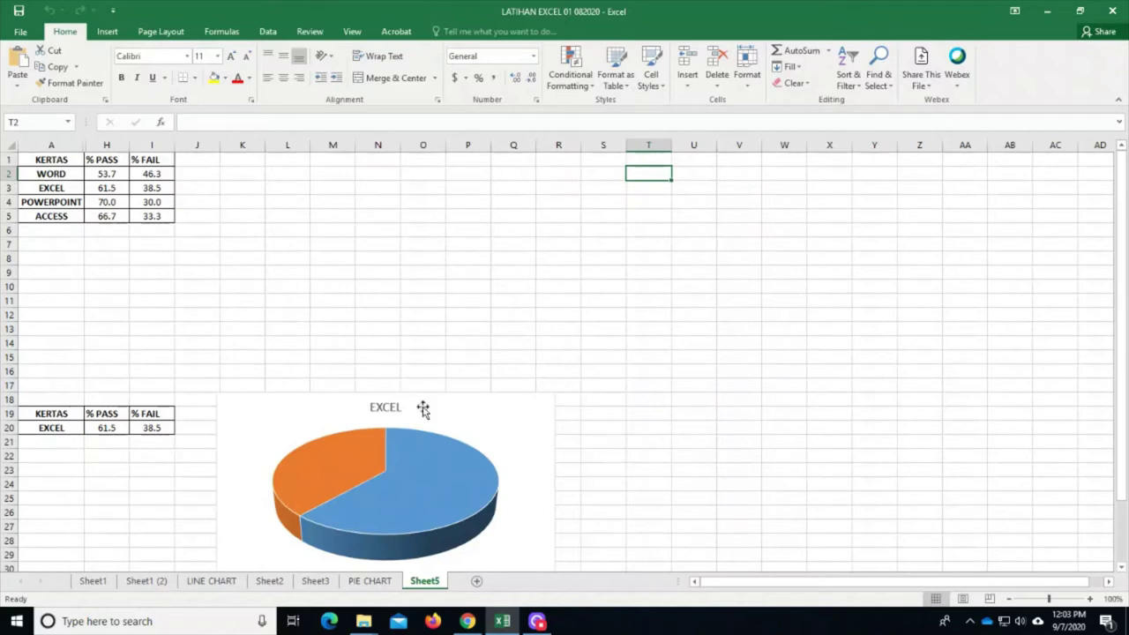
scroll(352, 323, "down", 3)
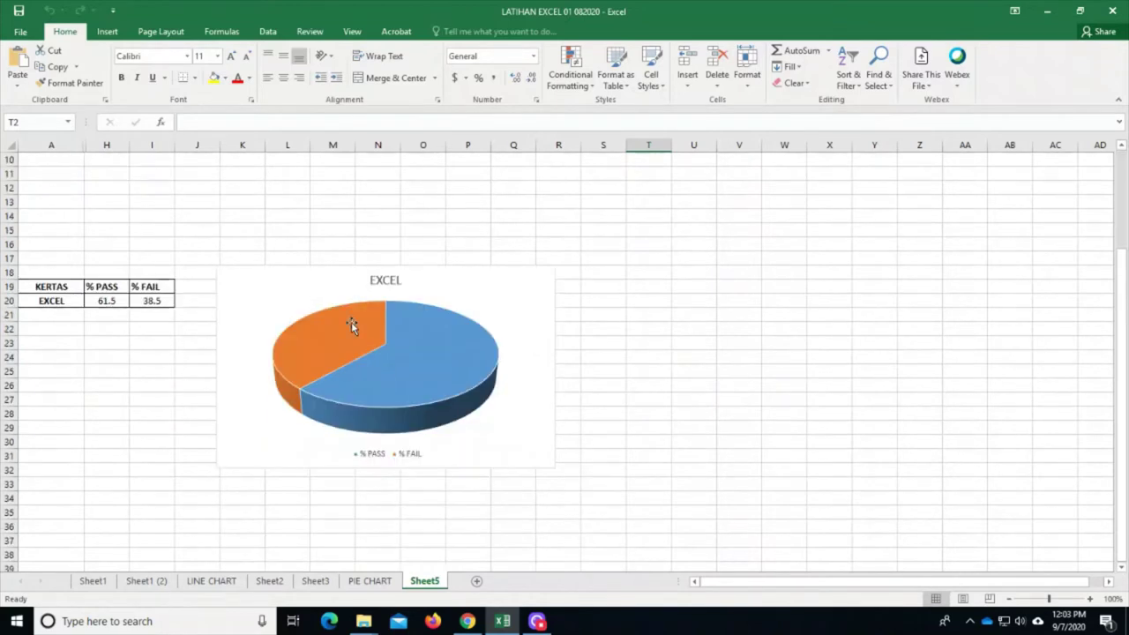
scroll(352, 323, "up", 3)
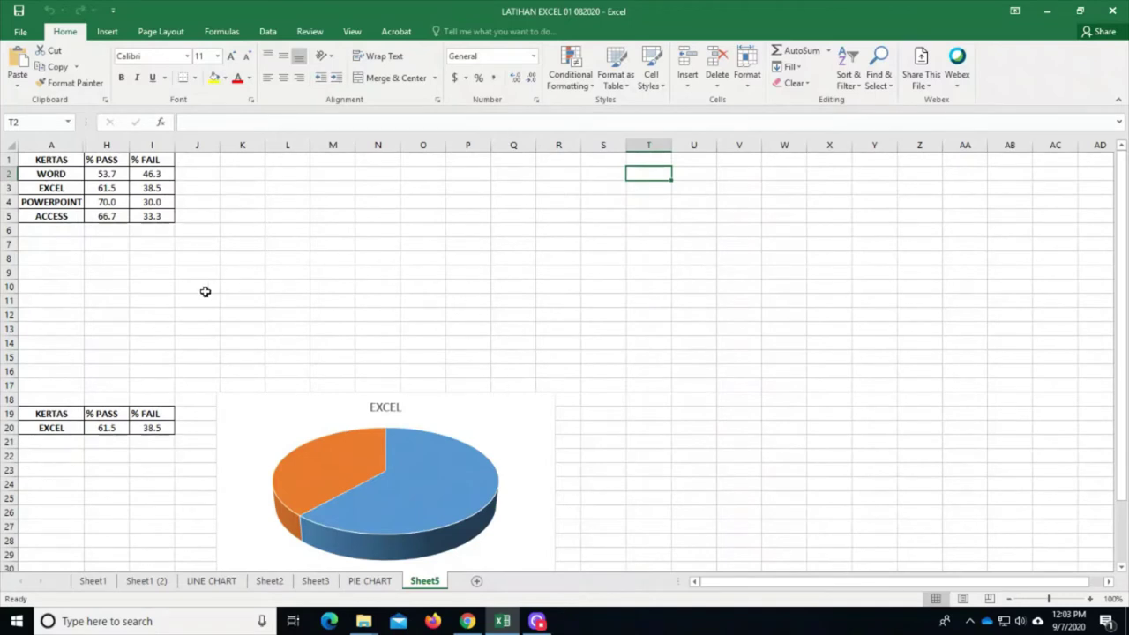
left_click(108, 34)
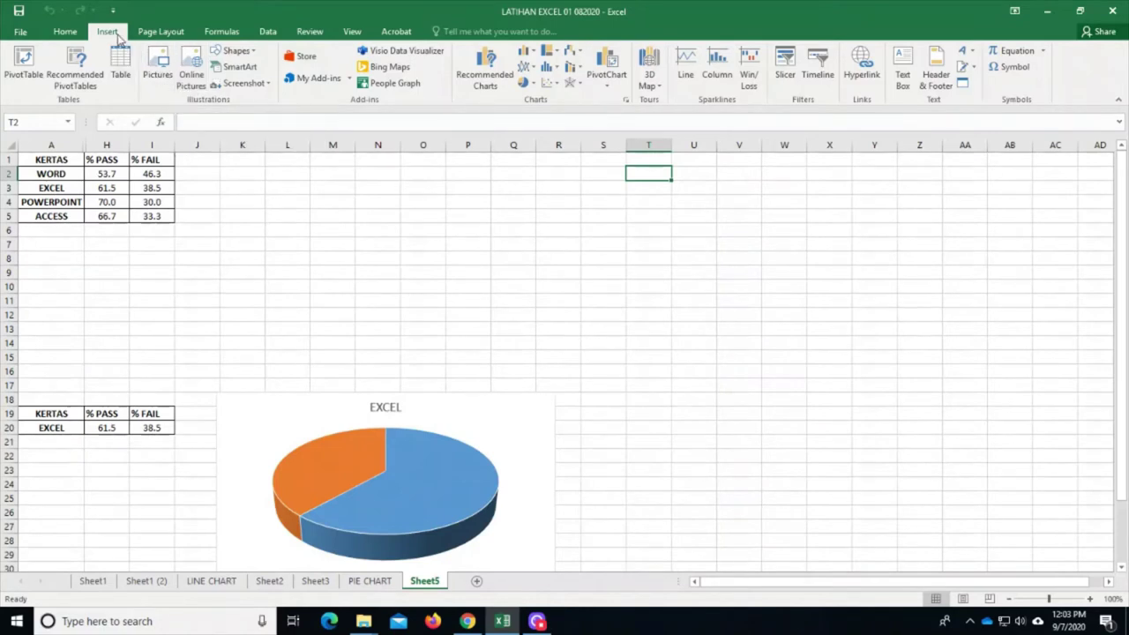
left_click(192, 78)
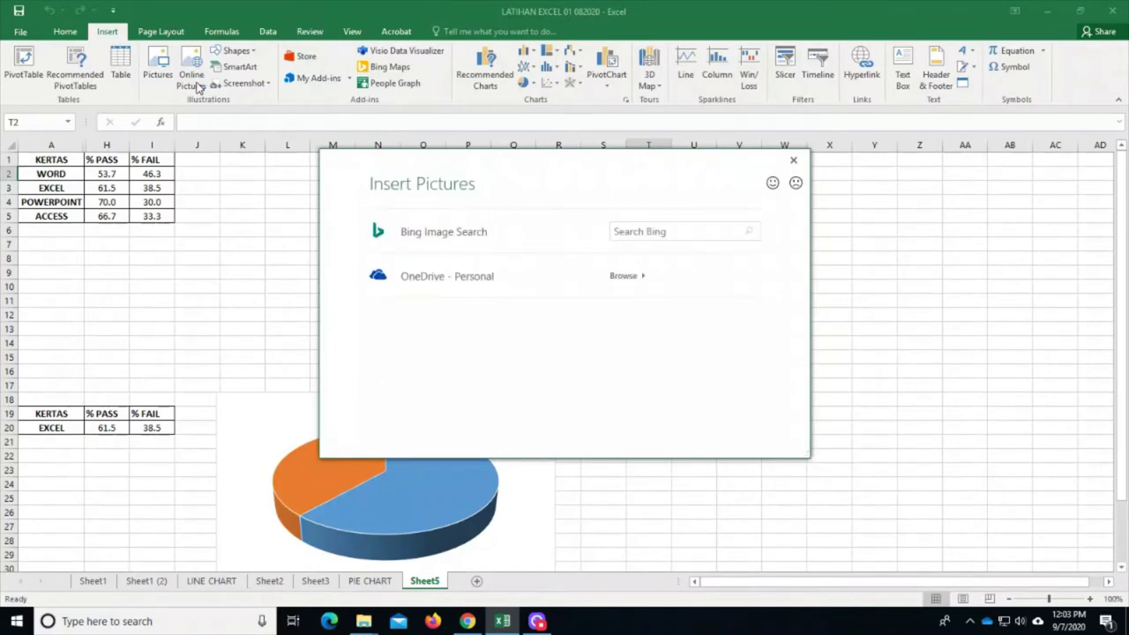
left_click(688, 232)
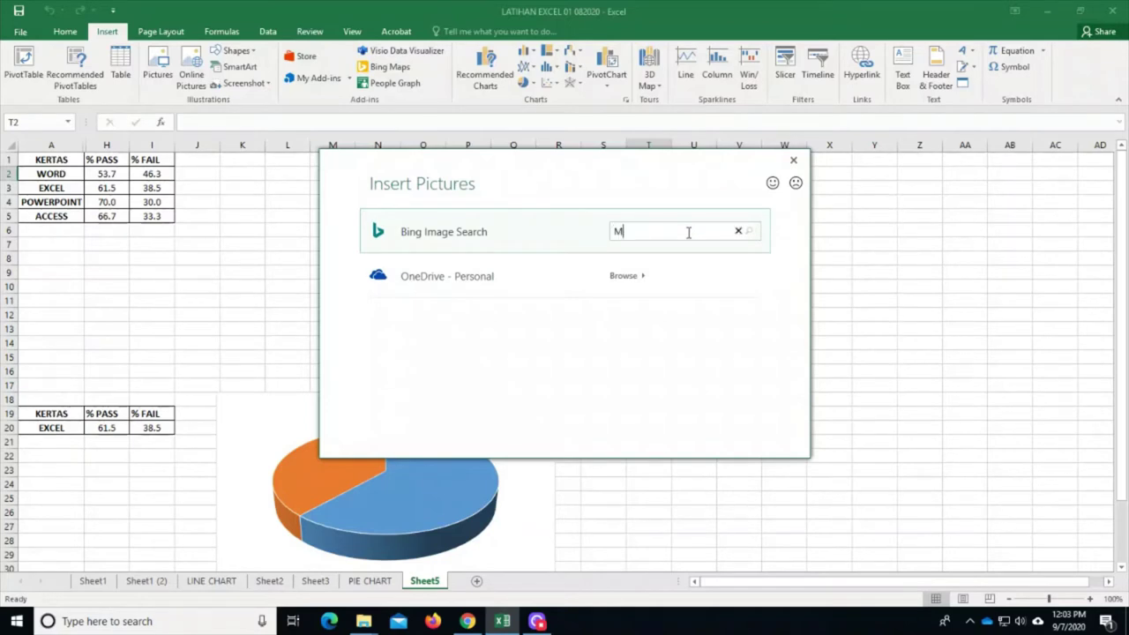
type("MICROASOFT OFFICE S")
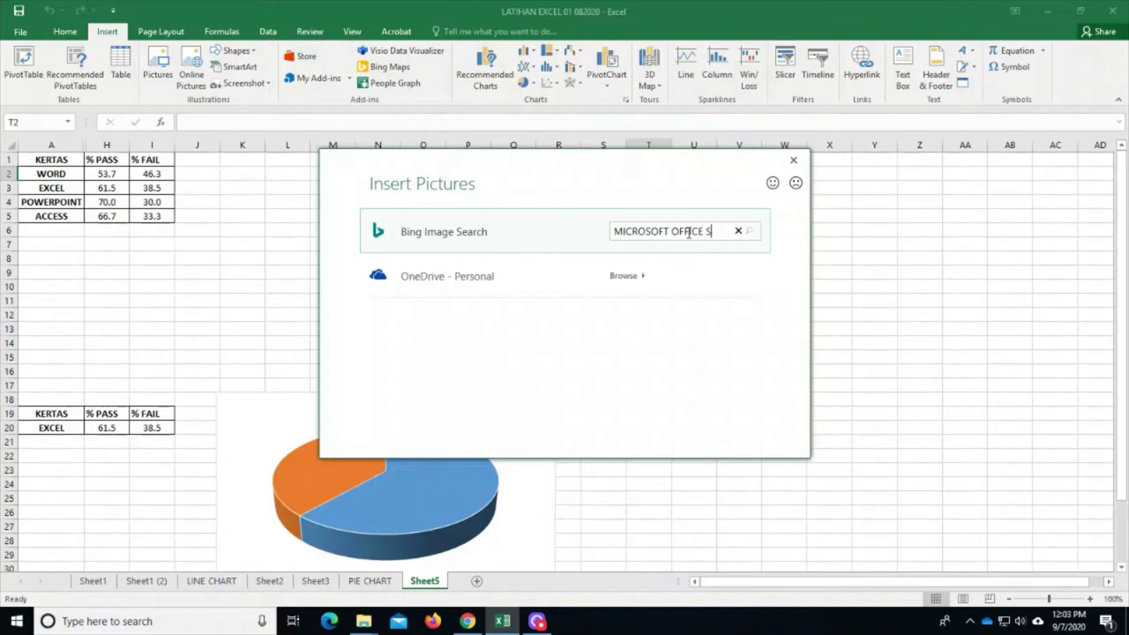
type("ALIST")
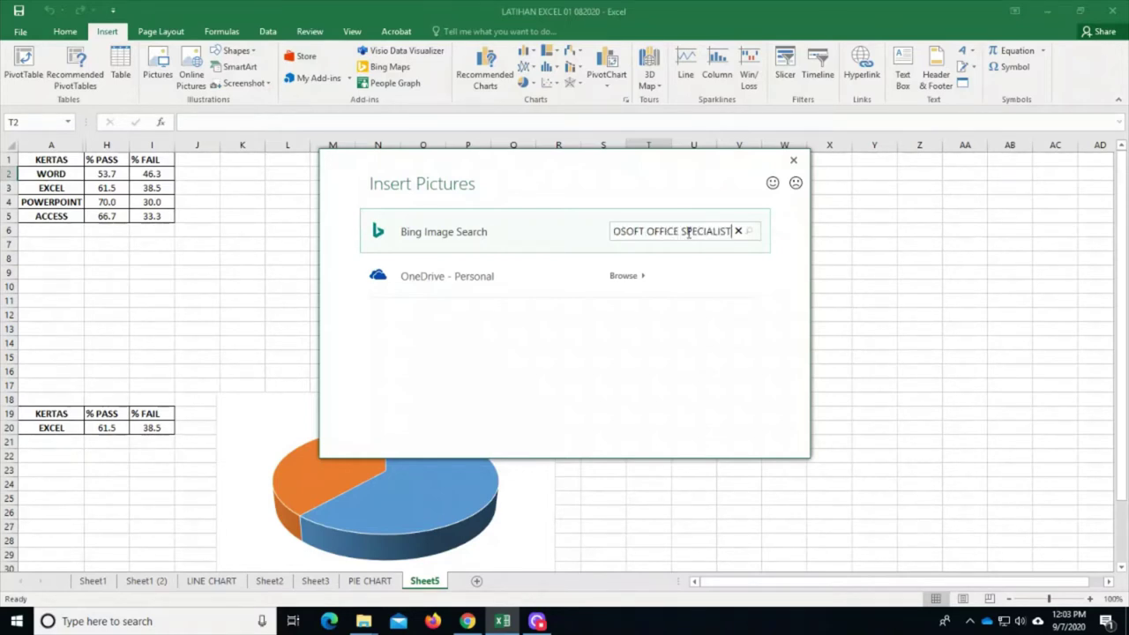
key("Return")
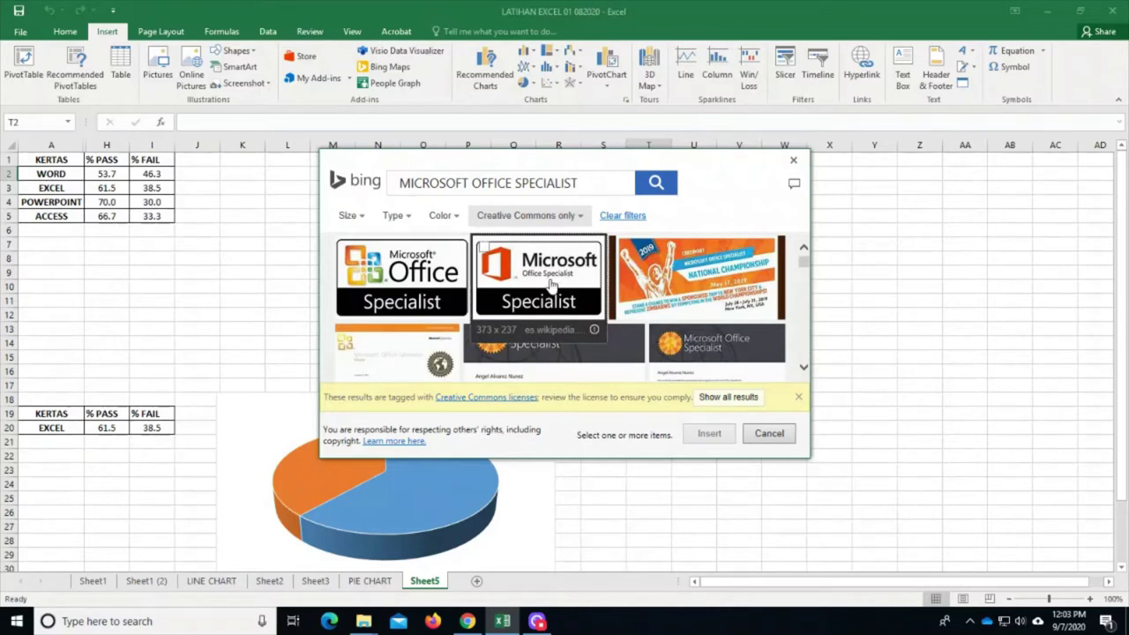
Insert the red Microsoft Office Specialist logo and place it in the empty area above the EXCEL pie chart
left_click(487, 252)
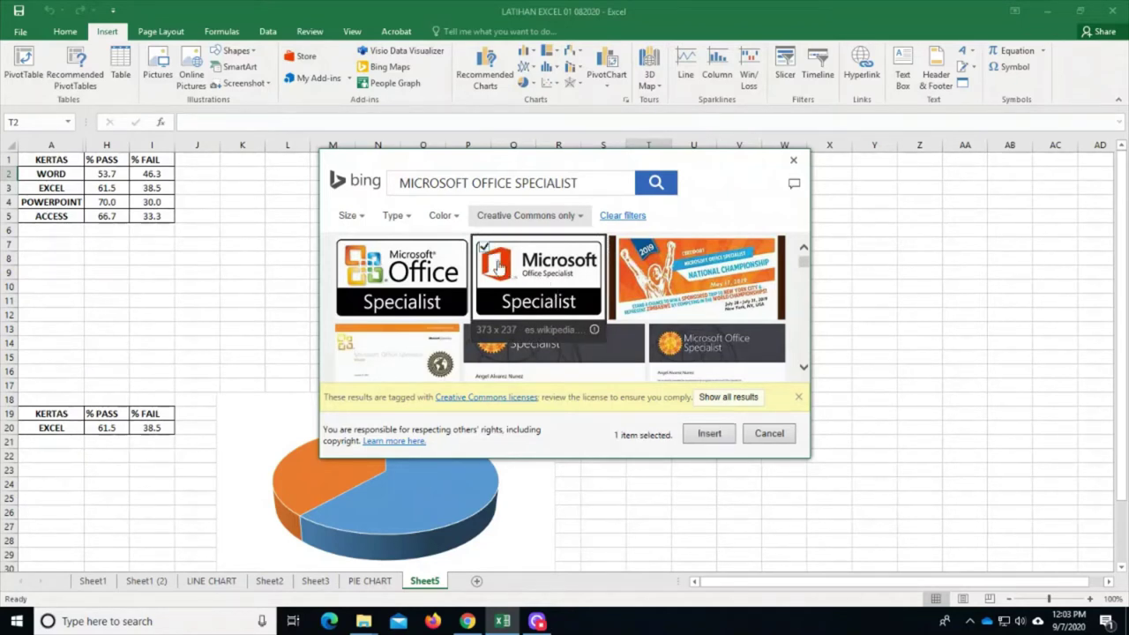
left_click(710, 435)
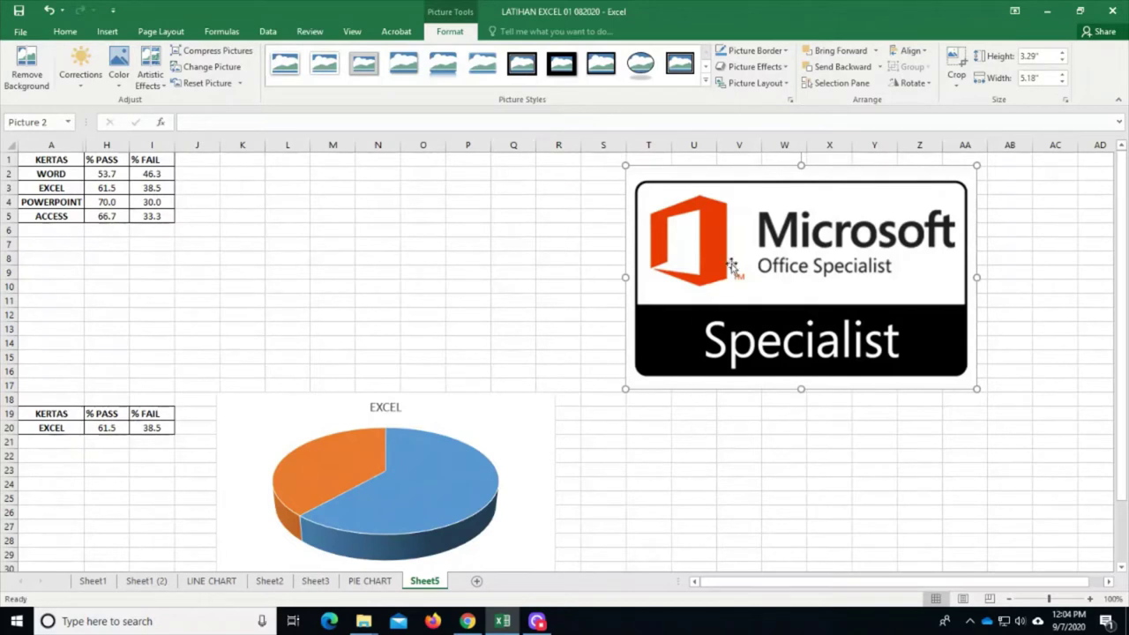
left_click_drag(810, 220, 419, 209)
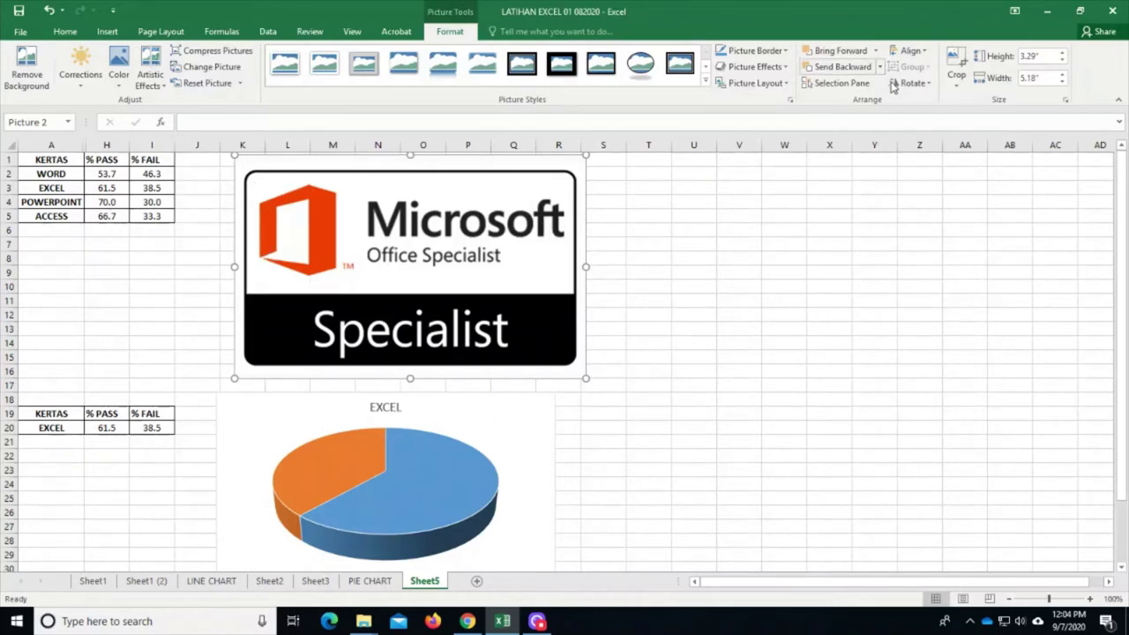
left_click(693, 386)
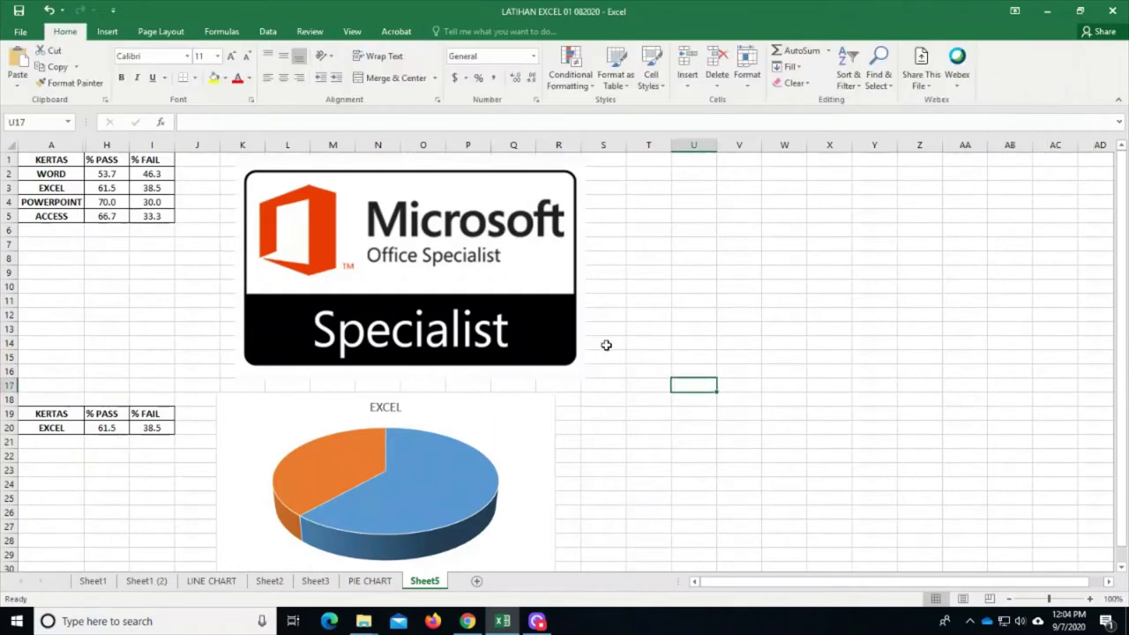
Crop the white margins off all four sides of the logo, leaving it about 4.97" wide and 3" high
double_click(505, 255)
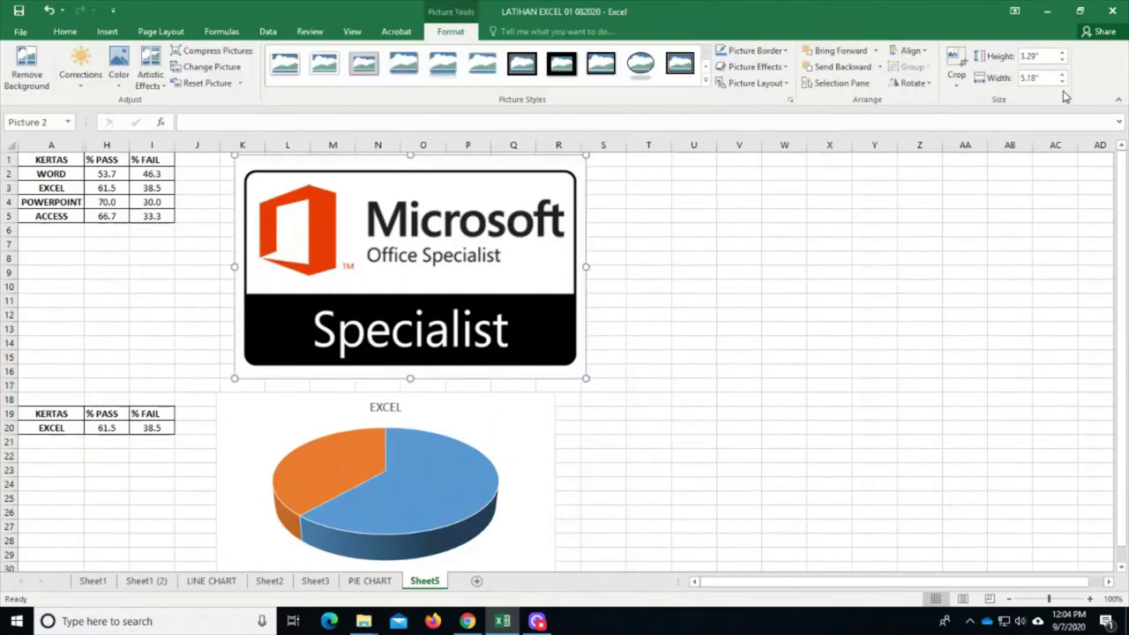
left_click(956, 78)
left_click(971, 101)
left_click_drag(584, 266, 575, 266)
left_click_drag(405, 375, 405, 367)
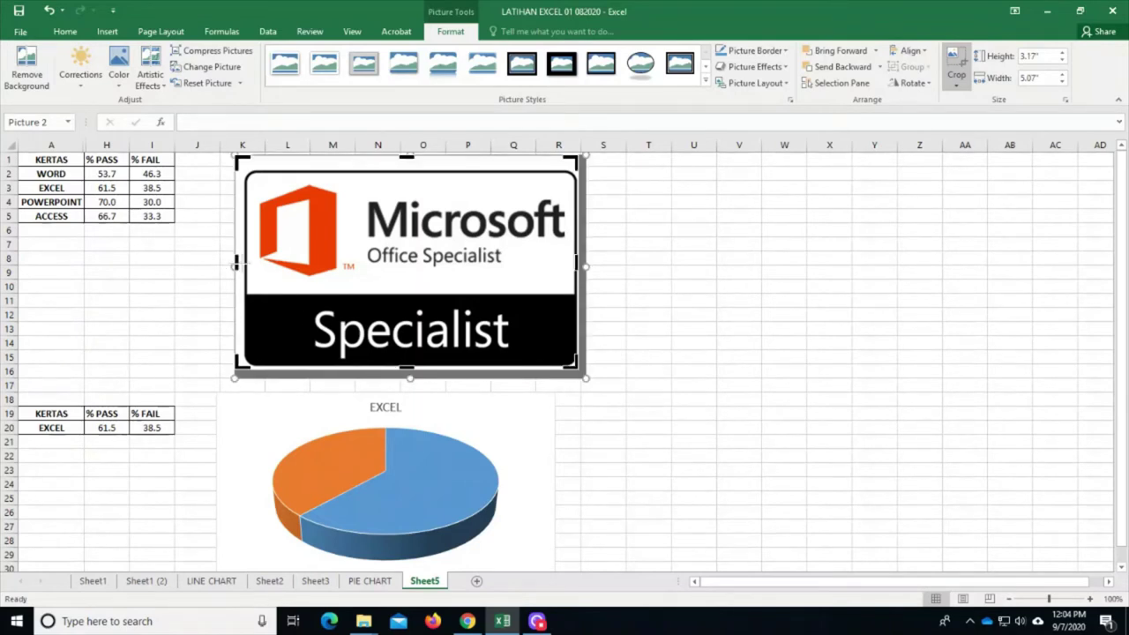
left_click_drag(236, 264, 245, 265)
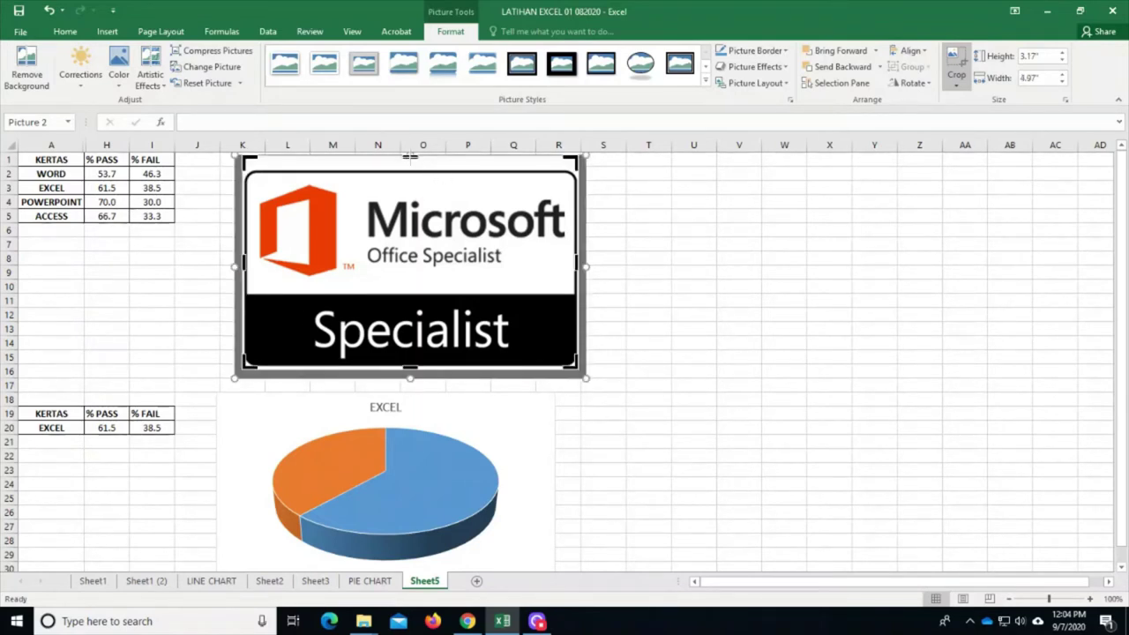
left_click_drag(410, 157, 410, 169)
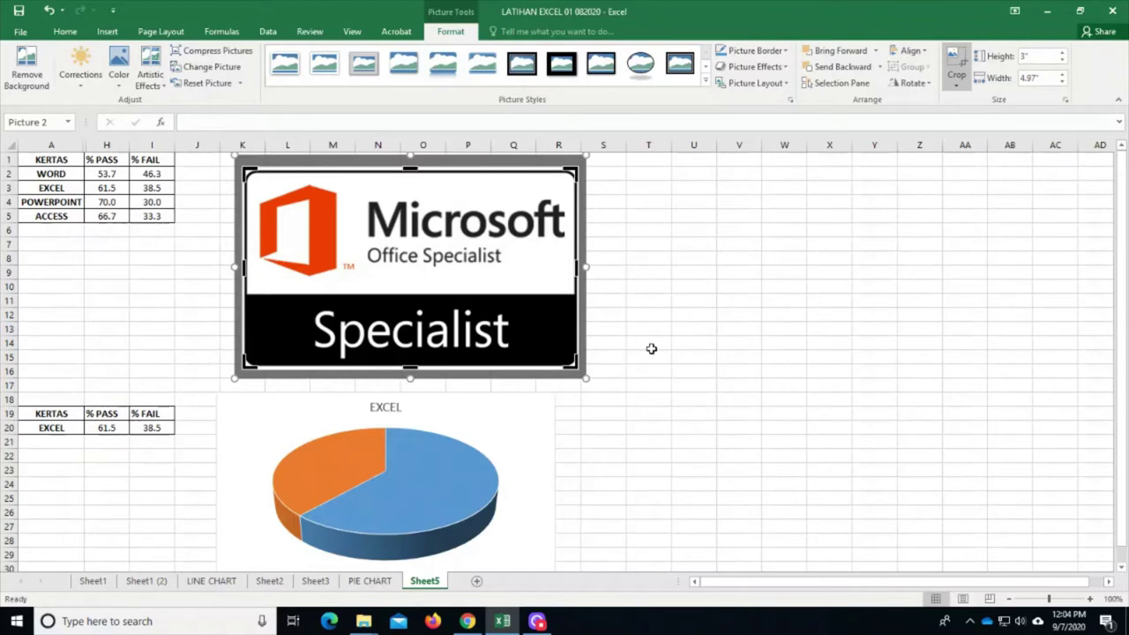
left_click(651, 348)
Shrink the cropped logo proportionally to about 1.49" by 0.9" and place it at the top of columns M and N
left_click(464, 276)
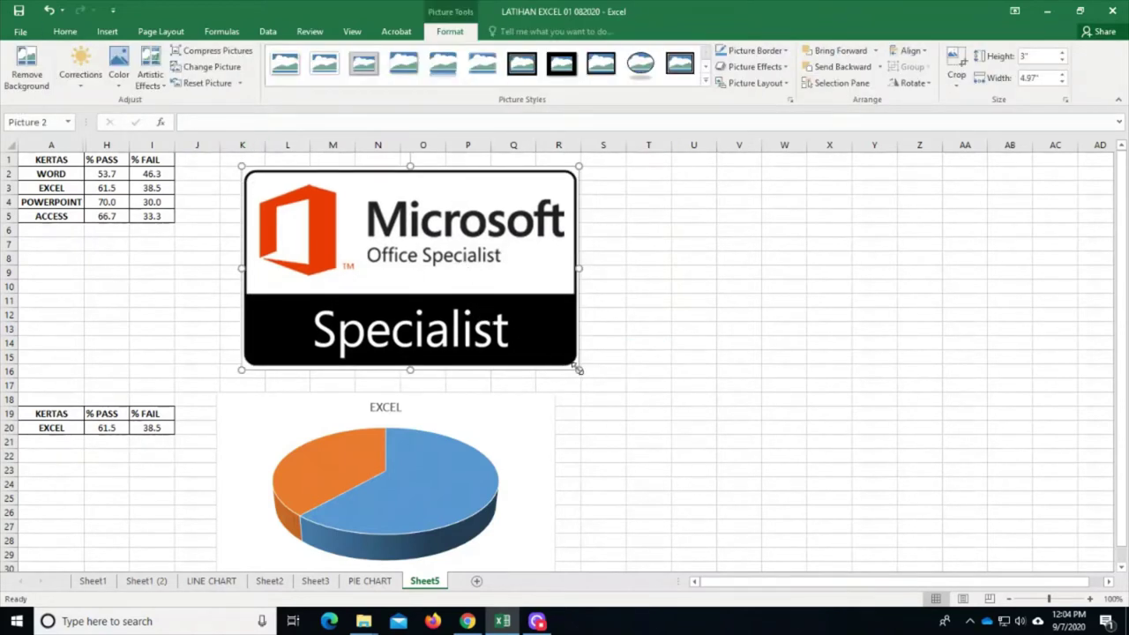
left_click_drag(578, 369, 287, 251)
left_click_drag(342, 203, 411, 207)
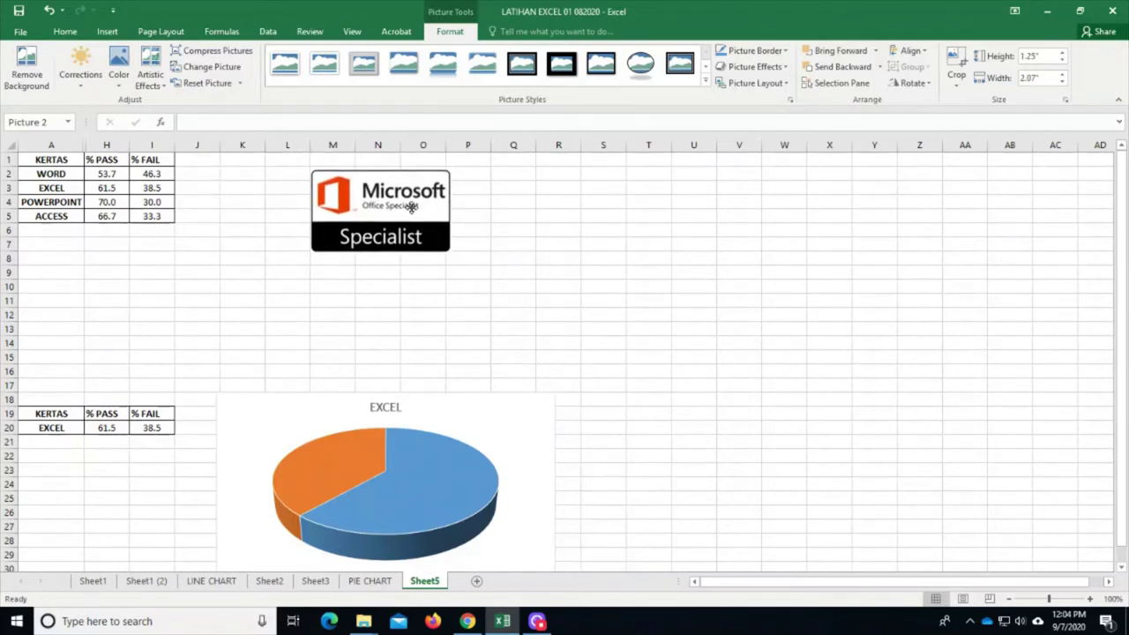
left_click_drag(450, 253, 411, 229)
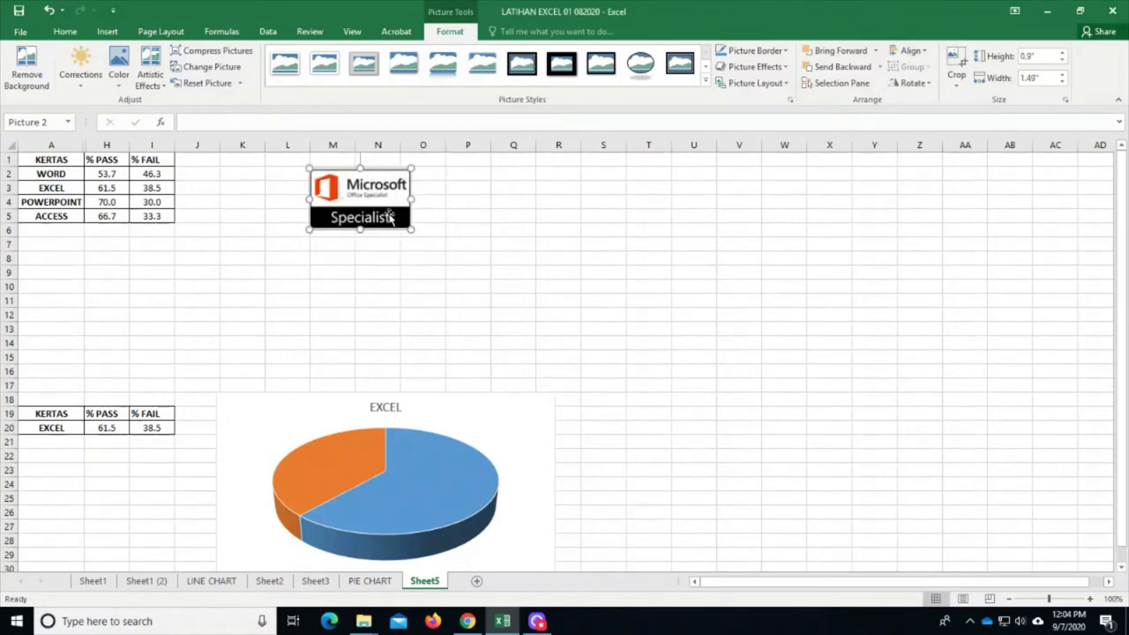
Copy the logo to Sheet1 and place it beside the PENDAFTARAN PELAJAR MICROSOFT OFFICE SPECIALIST title, over the right edge of column E
right_click(409, 217)
left_click(420, 229)
left_click(93, 580)
scroll(188, 470, "up", 14)
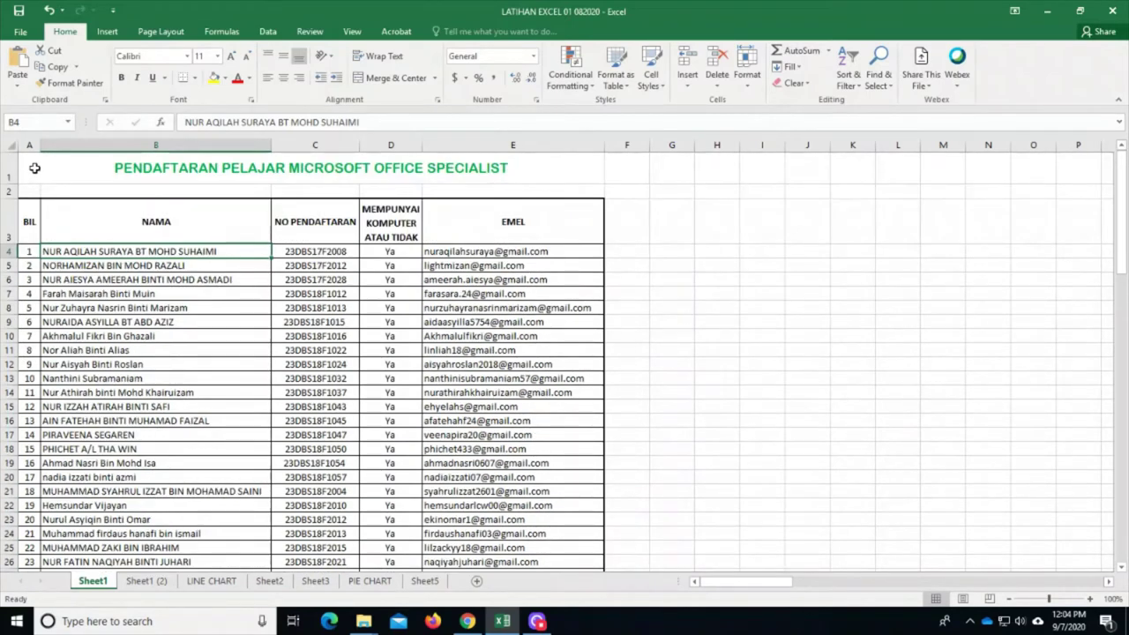
left_click(624, 166)
right_click(624, 165)
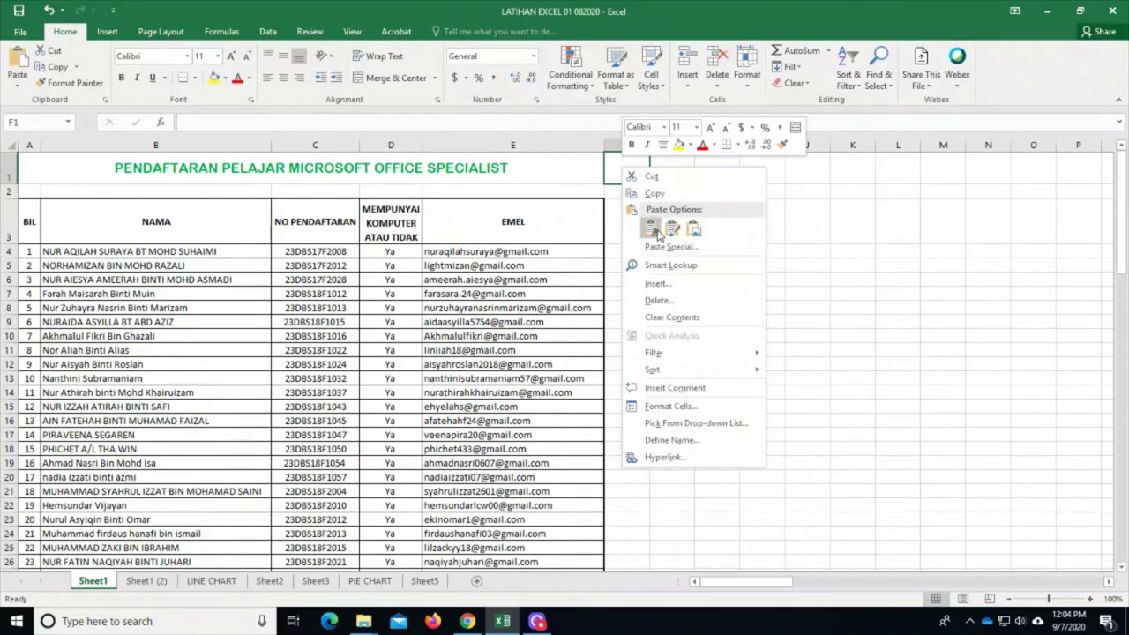
left_click(651, 230)
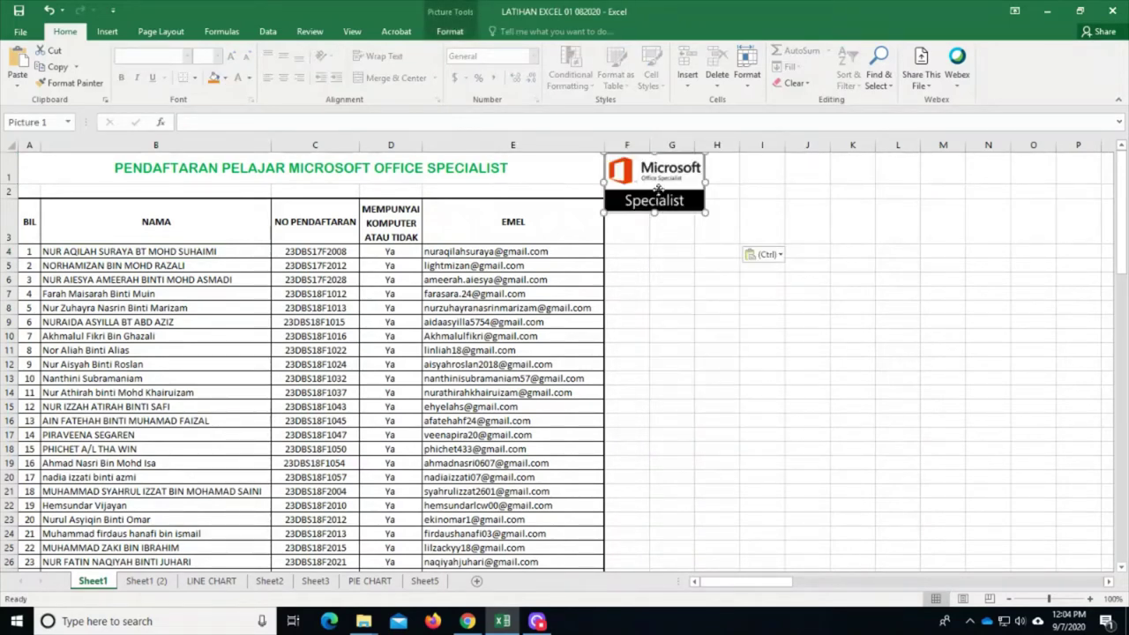
left_click_drag(658, 190, 589, 194)
On Sheet5, draw a Horizontal Scroll shape about 5.72" wide and 1.13" high to the right of the logo
left_click(424, 581)
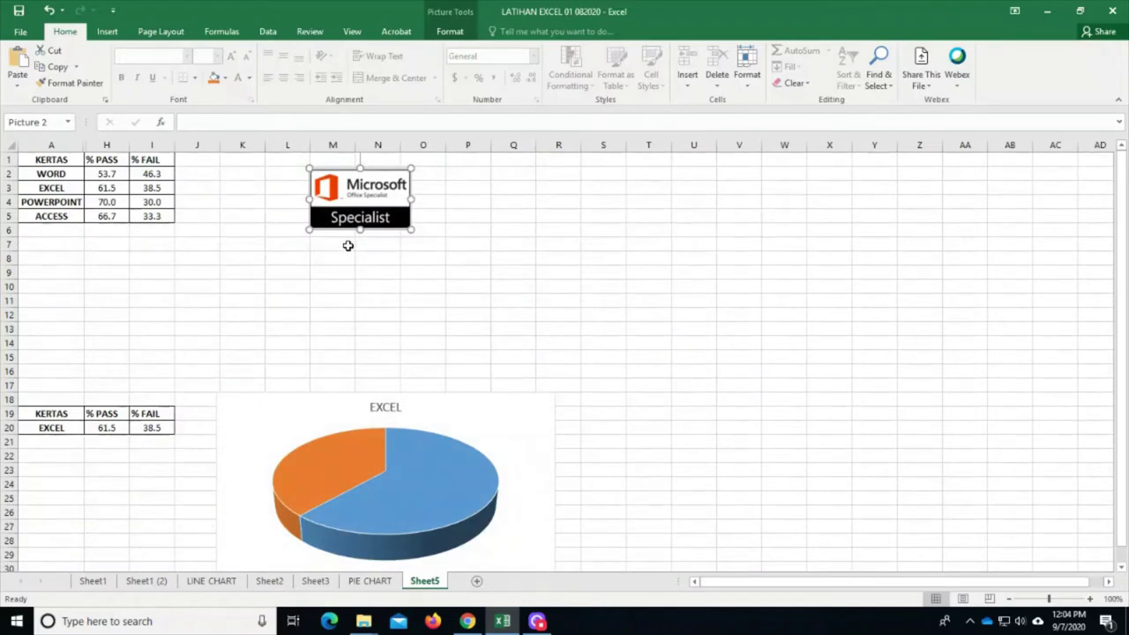
left_click(484, 242)
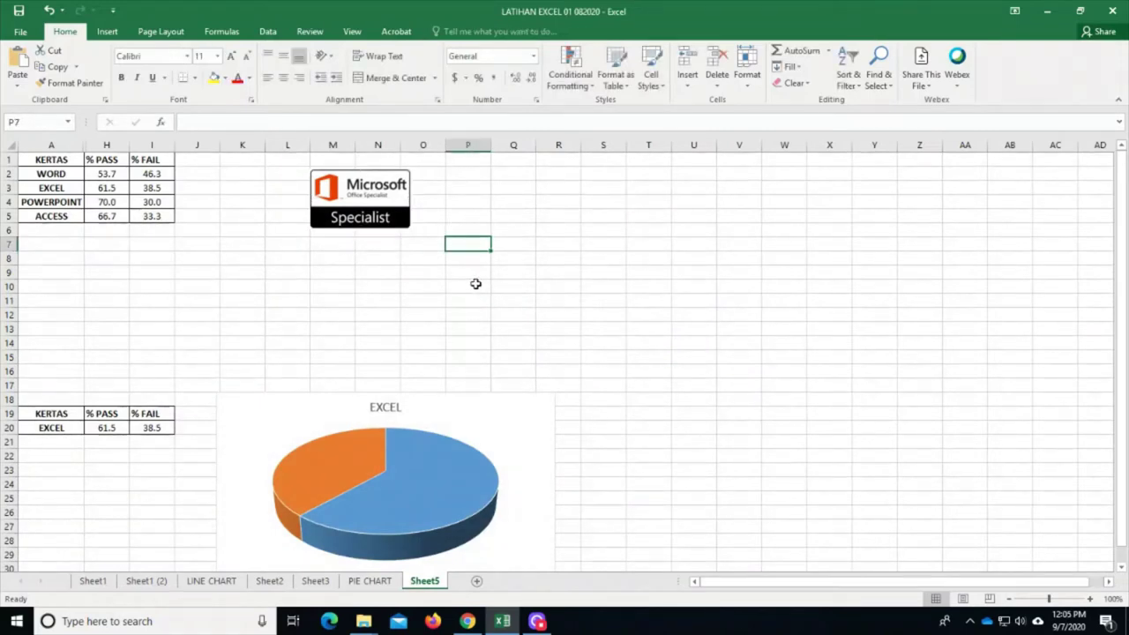
left_click(110, 32)
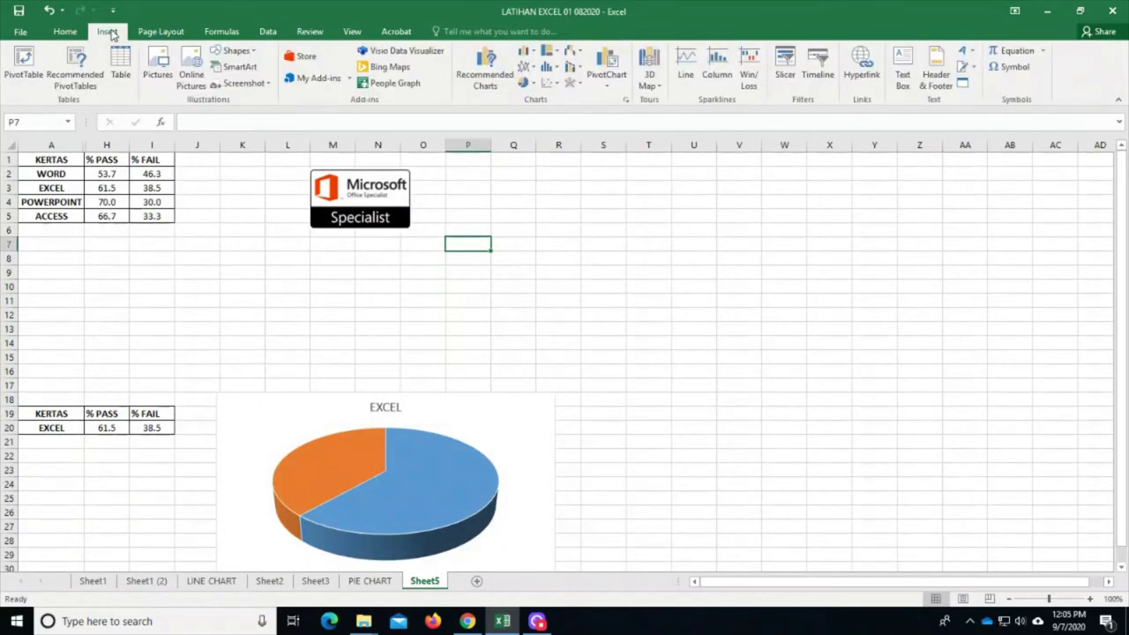
left_click(233, 51)
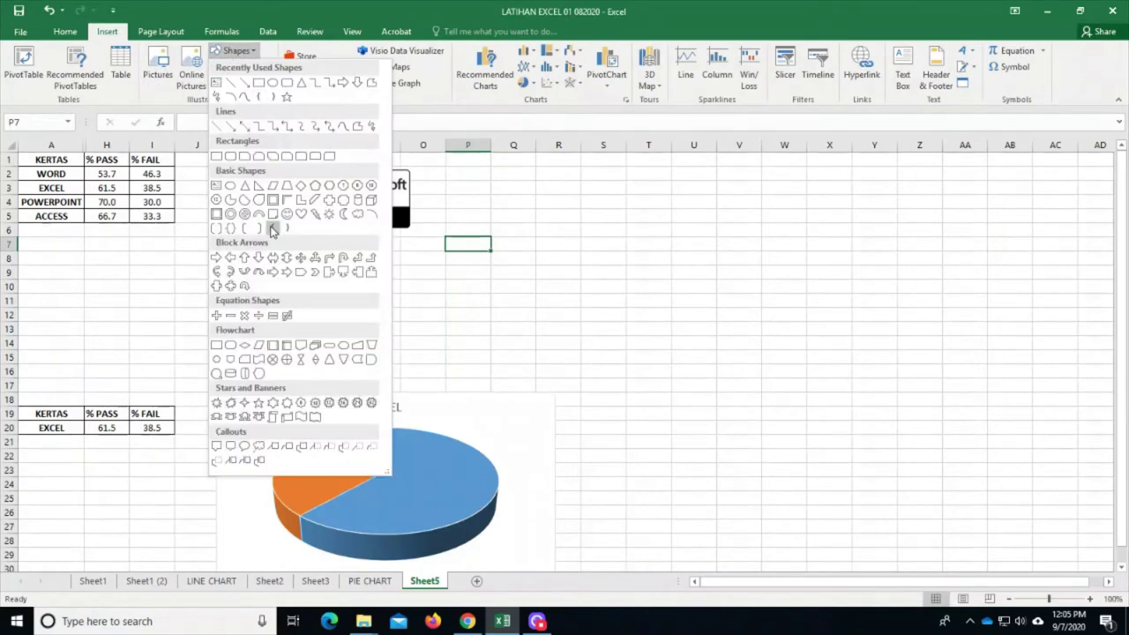
left_click(287, 416)
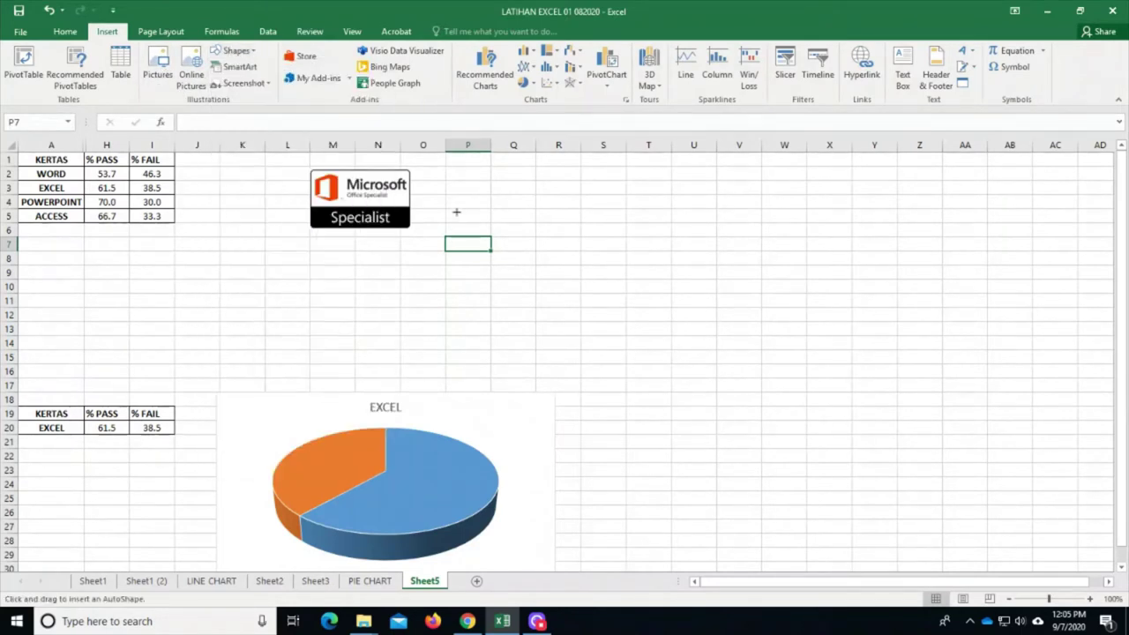
left_click_drag(444, 176, 831, 247)
left_click_drag(688, 188, 681, 175)
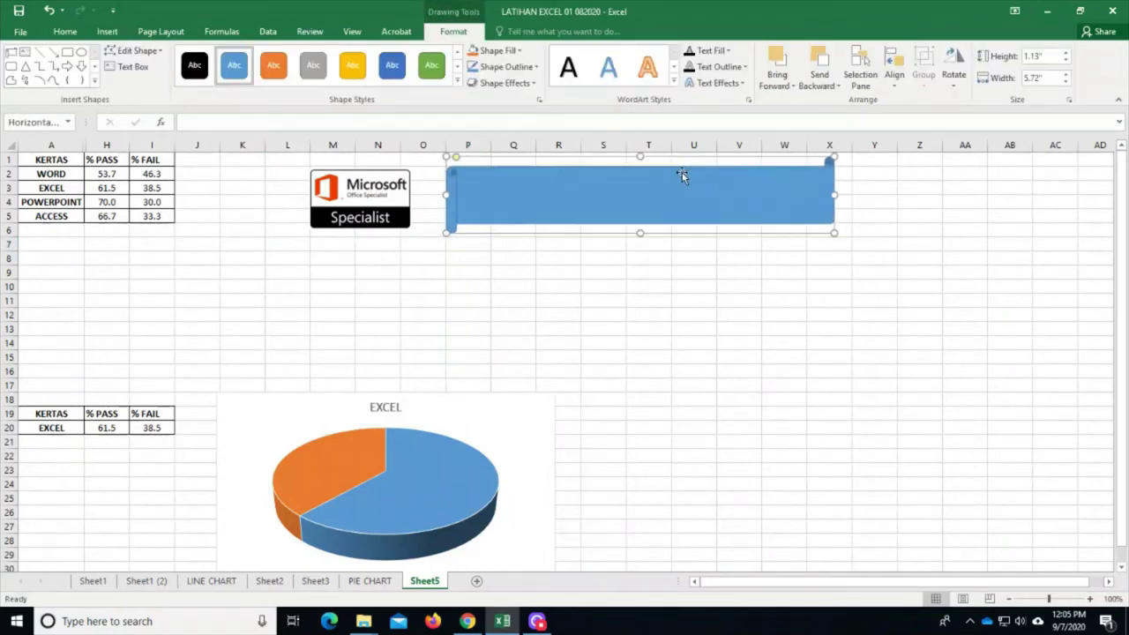
Add the text MICROSOFT OFFICE SPECIALIS to the scroll shape
right_click(652, 189)
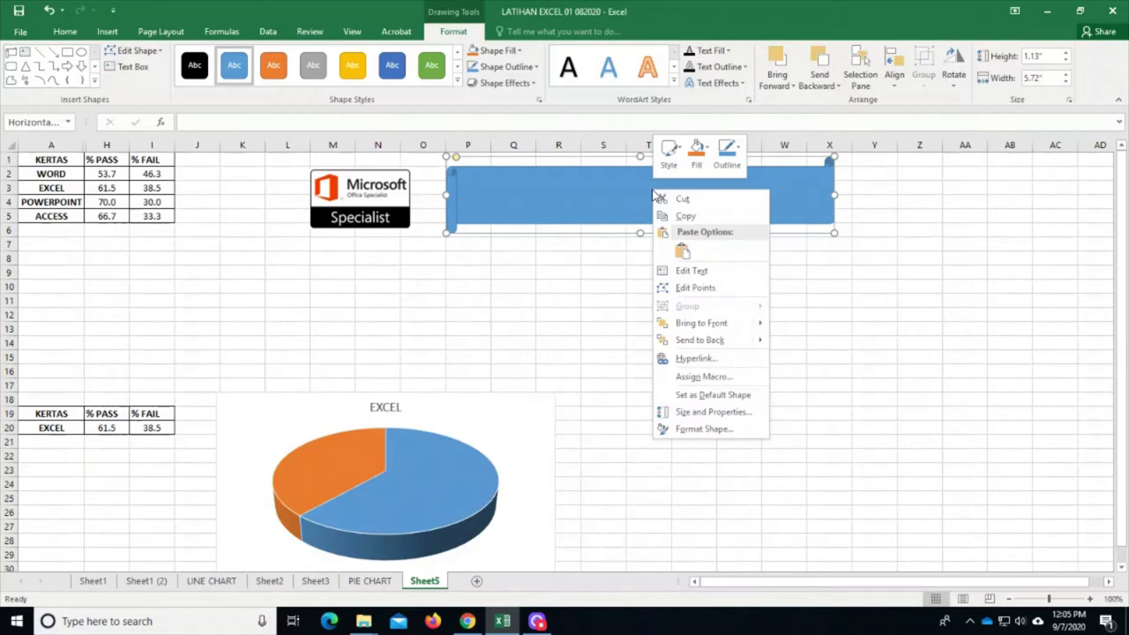
left_click(703, 273)
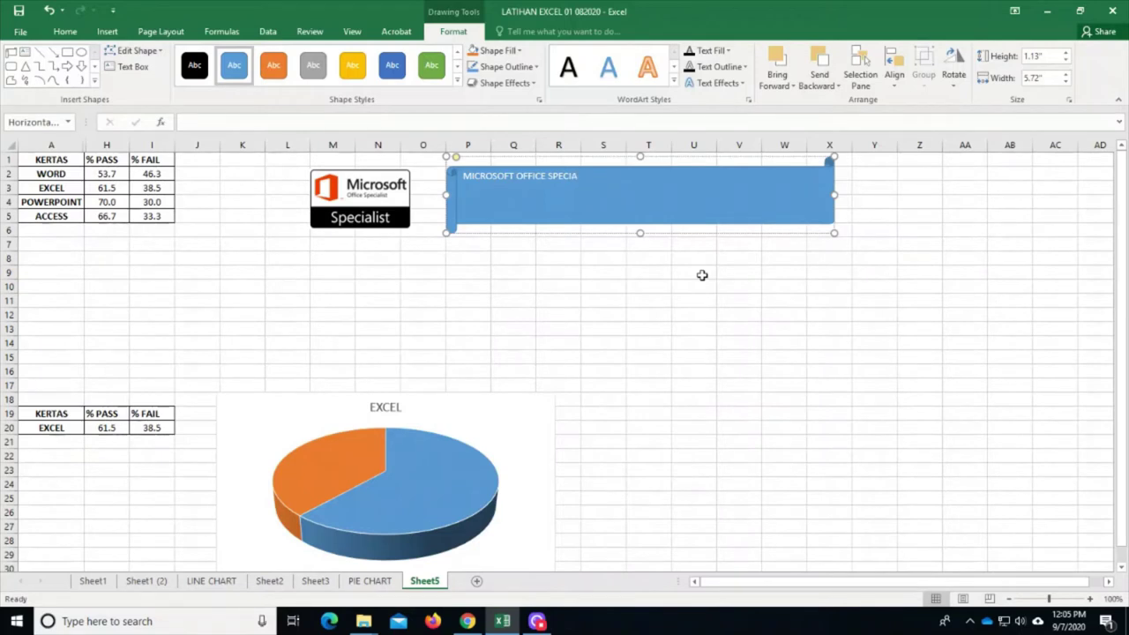
left_click(666, 353)
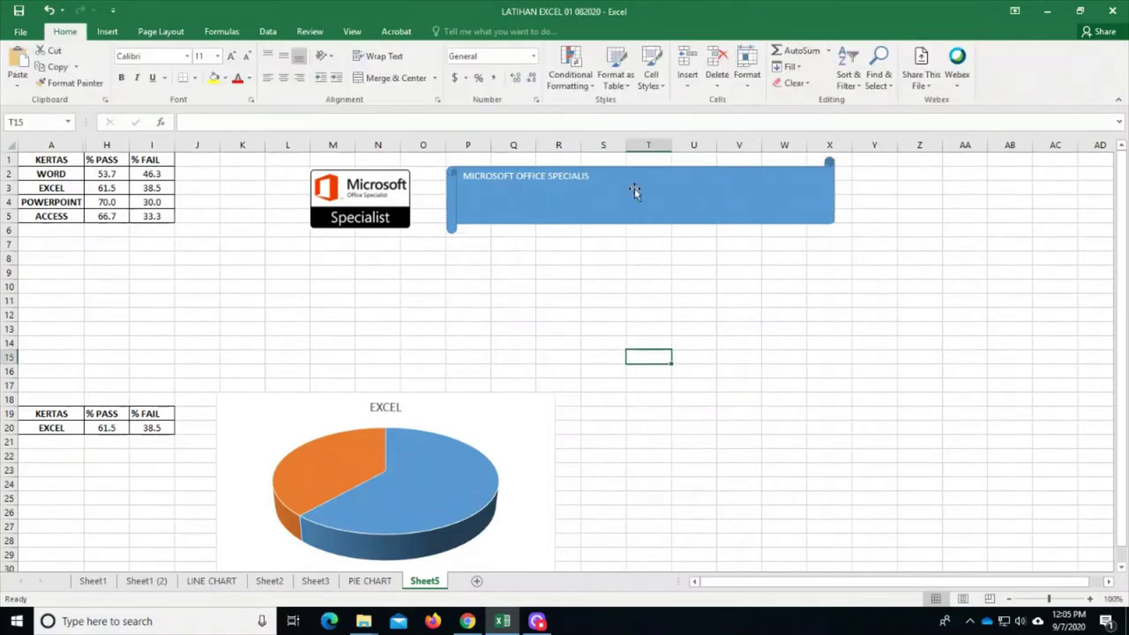
Center the scroll shape's text horizontally and set its font size to 24
left_click(635, 187)
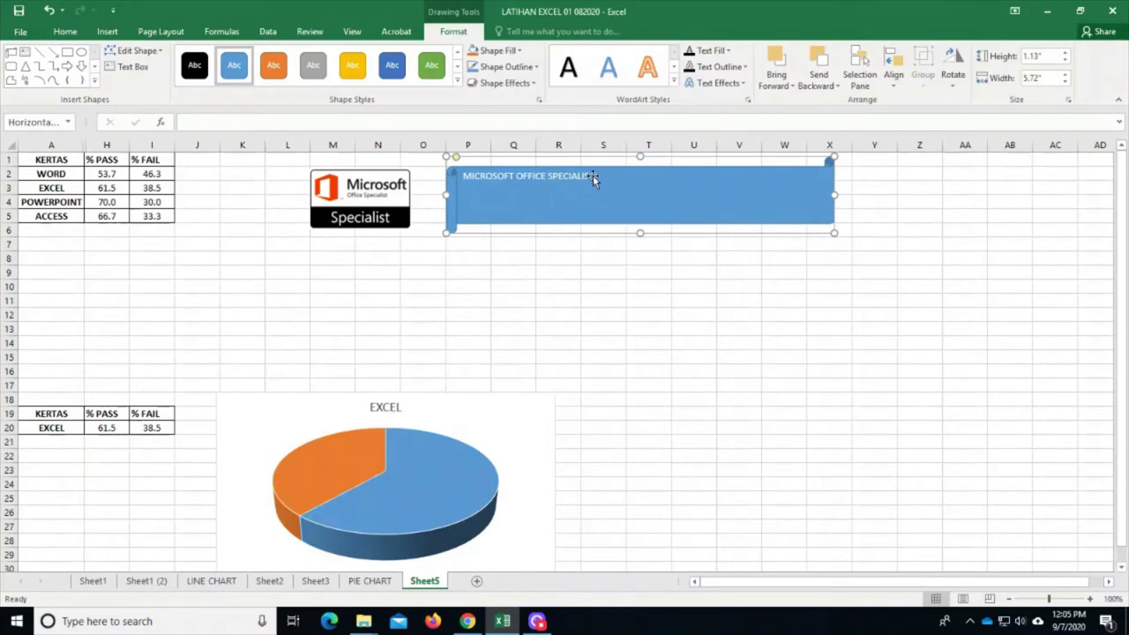
left_click_drag(591, 177, 462, 176)
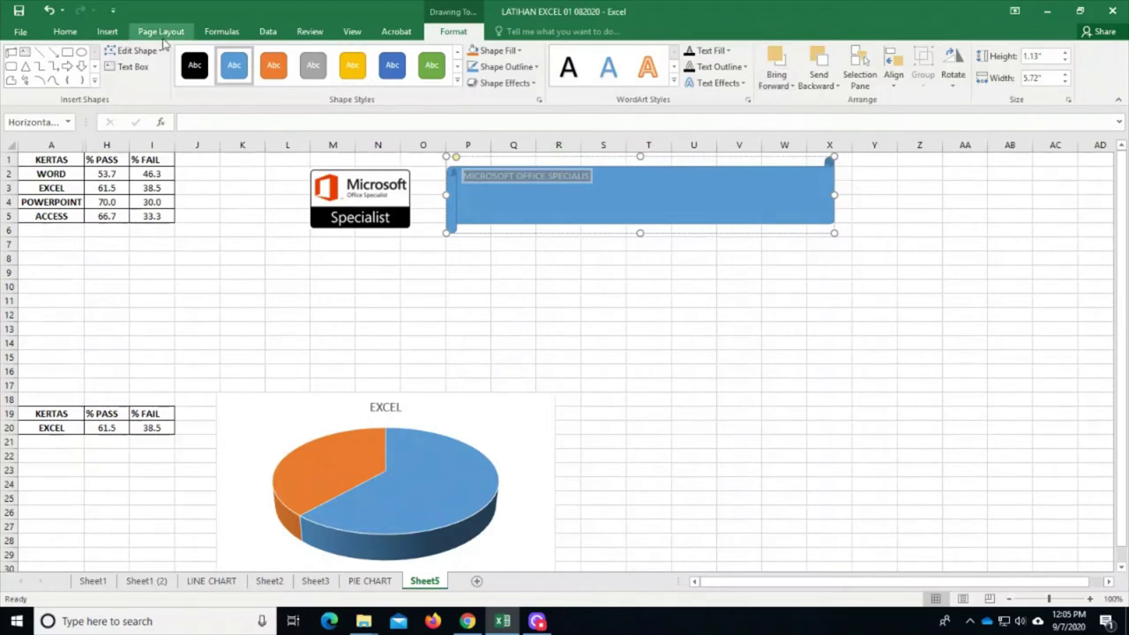
left_click(66, 32)
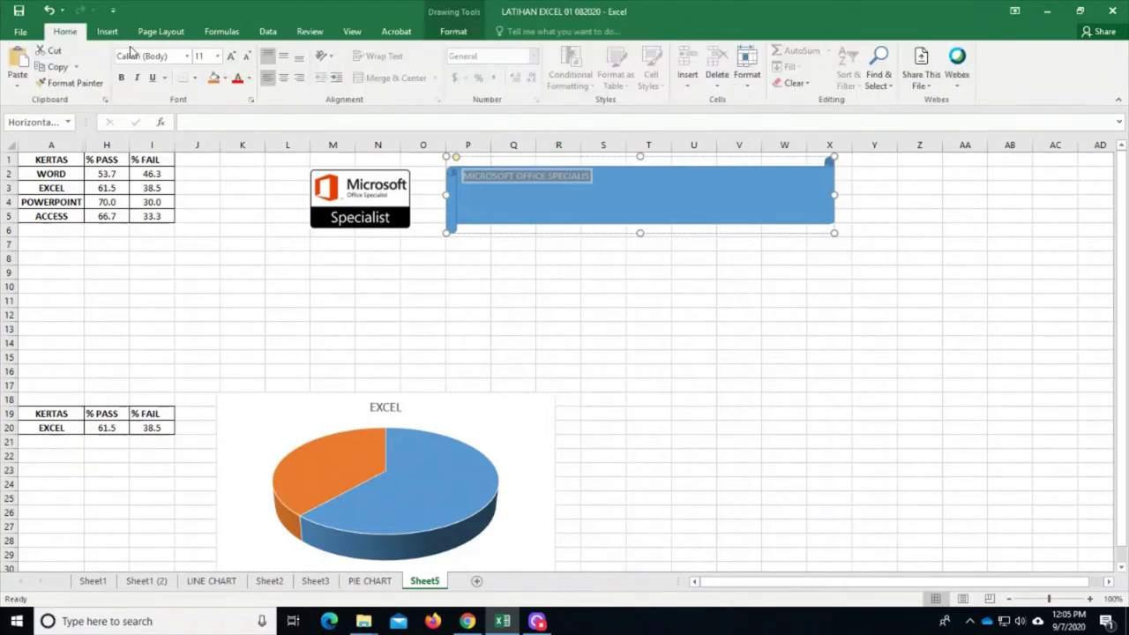
left_click(291, 78)
left_click(232, 56)
left_click(232, 56)
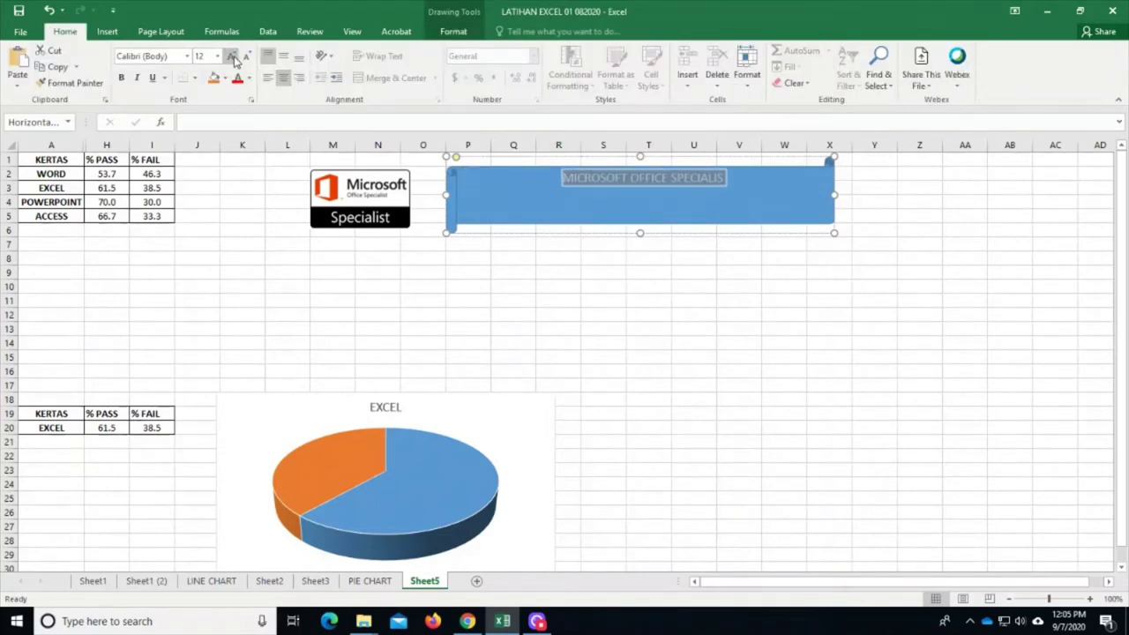
left_click(232, 57)
left_click(232, 56)
left_click(232, 57)
left_click(232, 57)
left_click(232, 57)
left_click(232, 57)
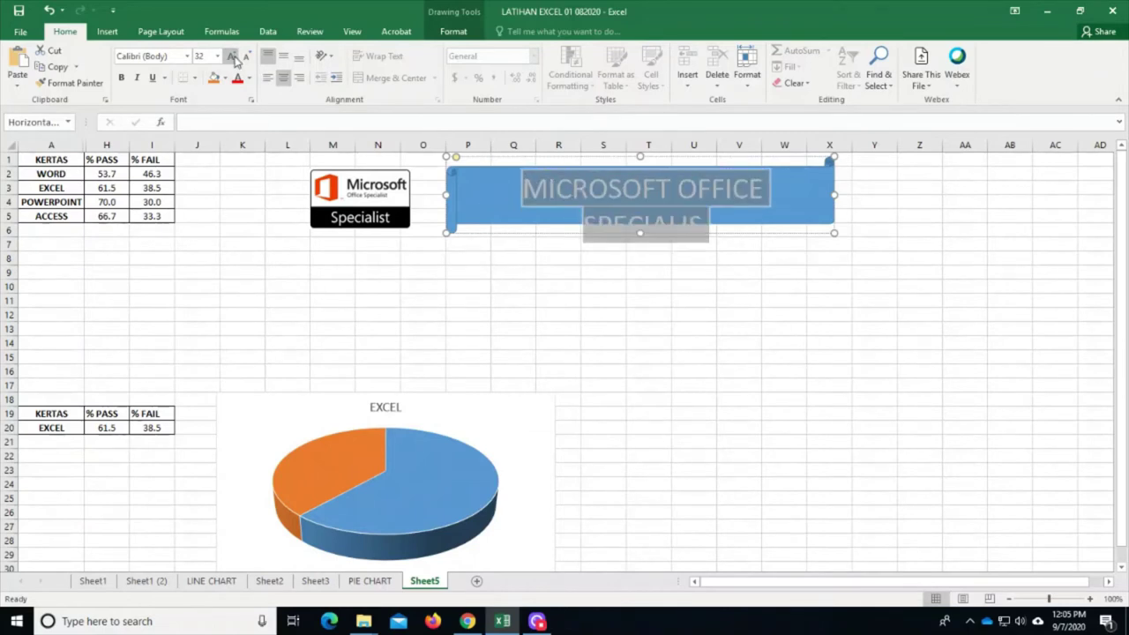
left_click(248, 57)
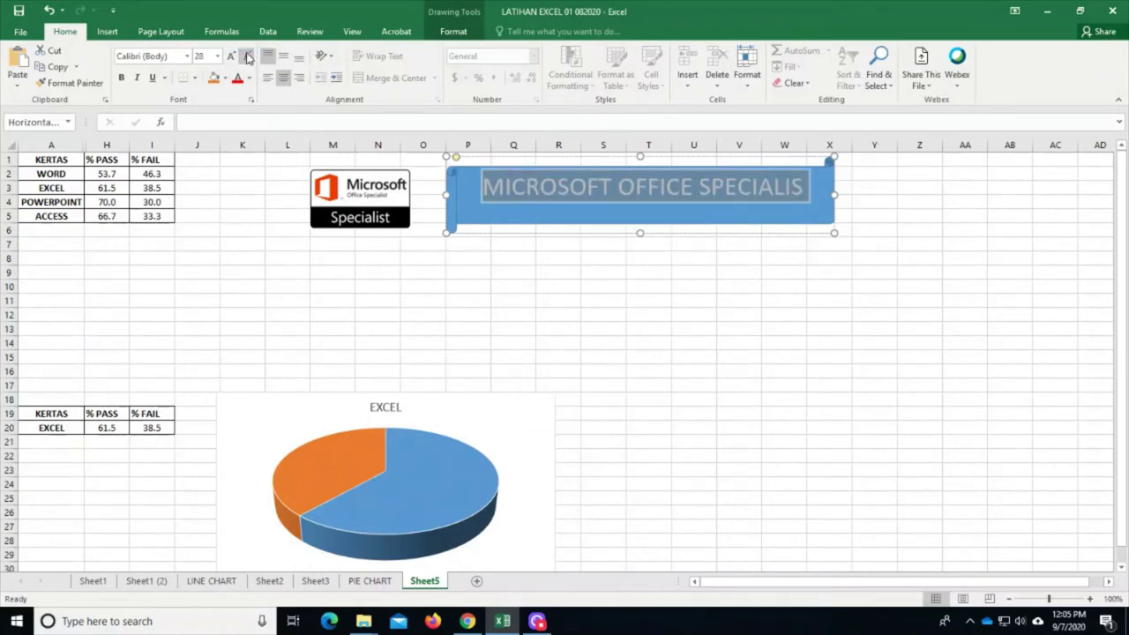
left_click(247, 56)
Add the missing final T so the scroll shape's text reads MICROSOFT OFFICE SPECIALIST
left_click(719, 188)
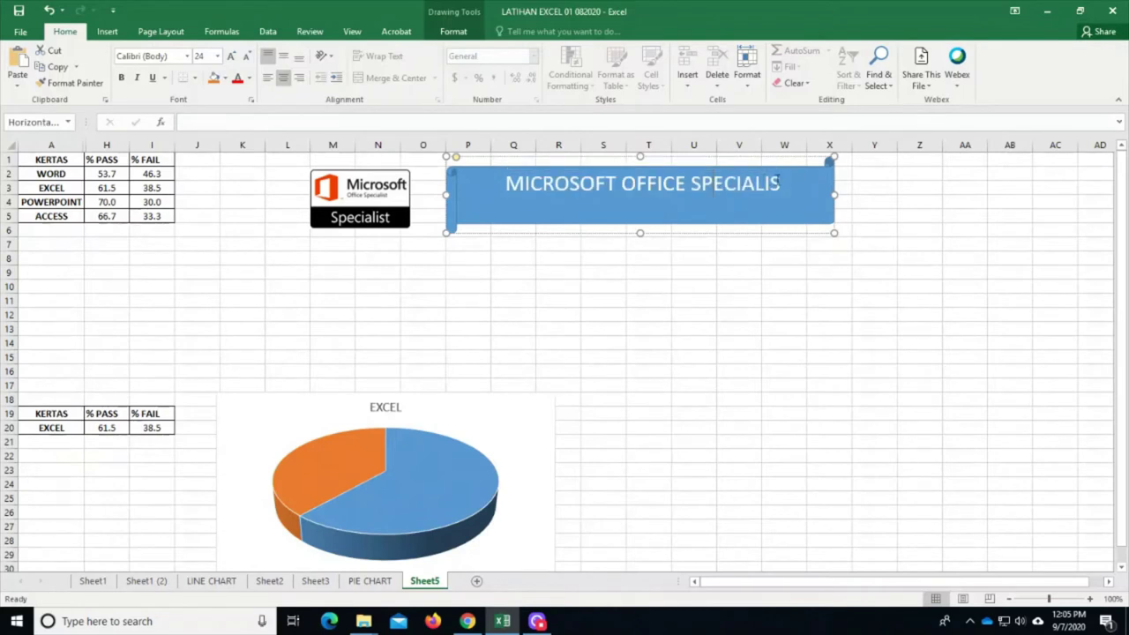
left_click(786, 182)
type("T")
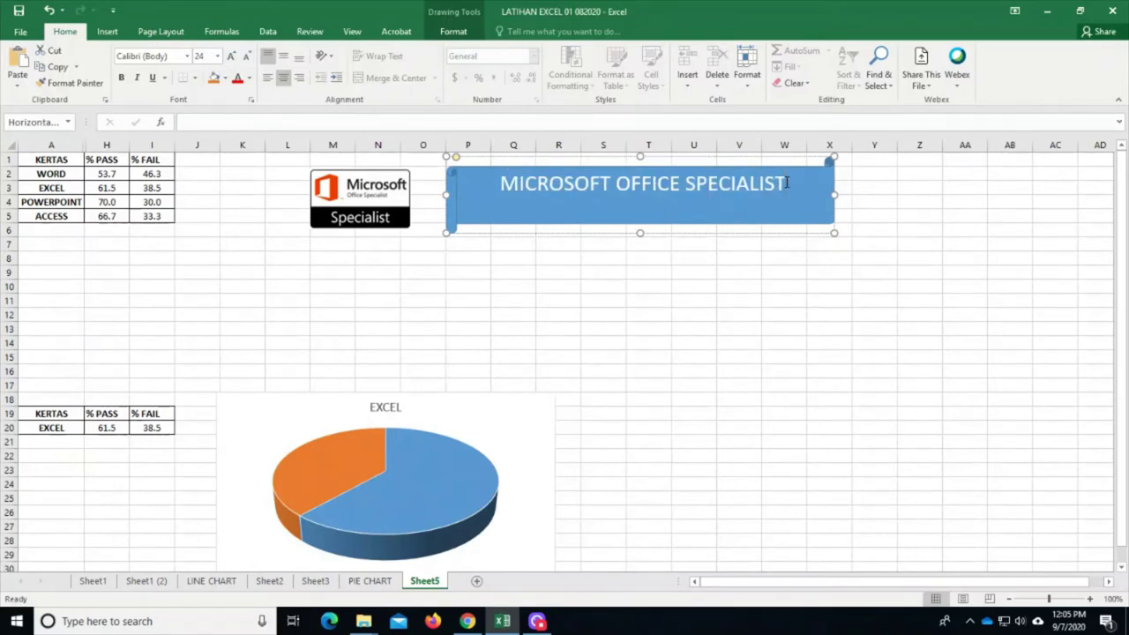
left_click(749, 358)
left_click(386, 205)
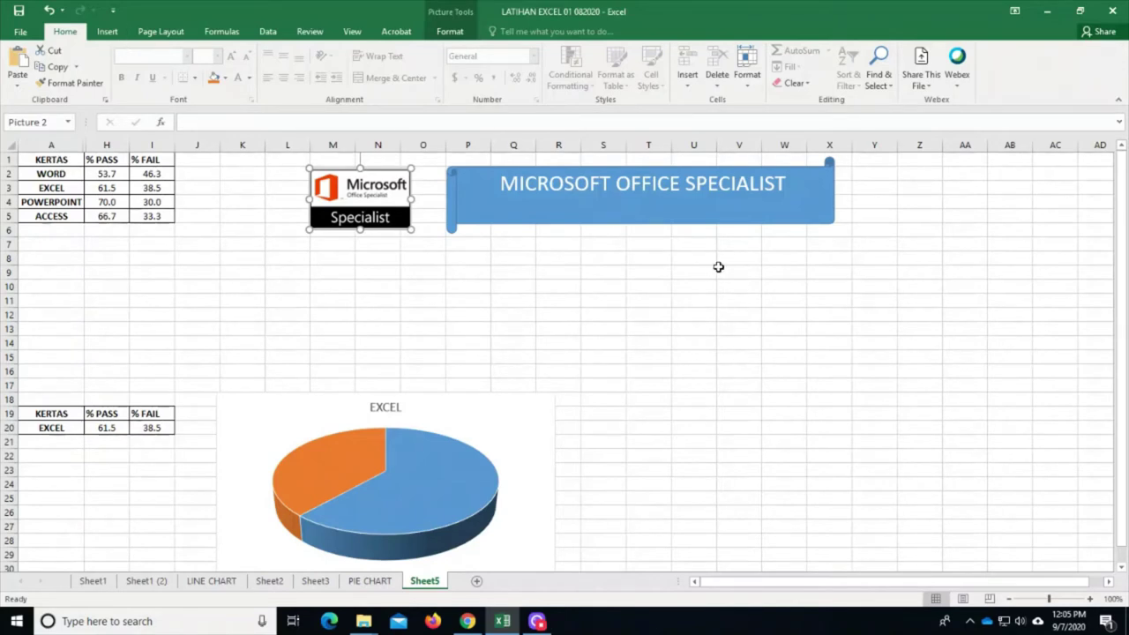
left_click(688, 203)
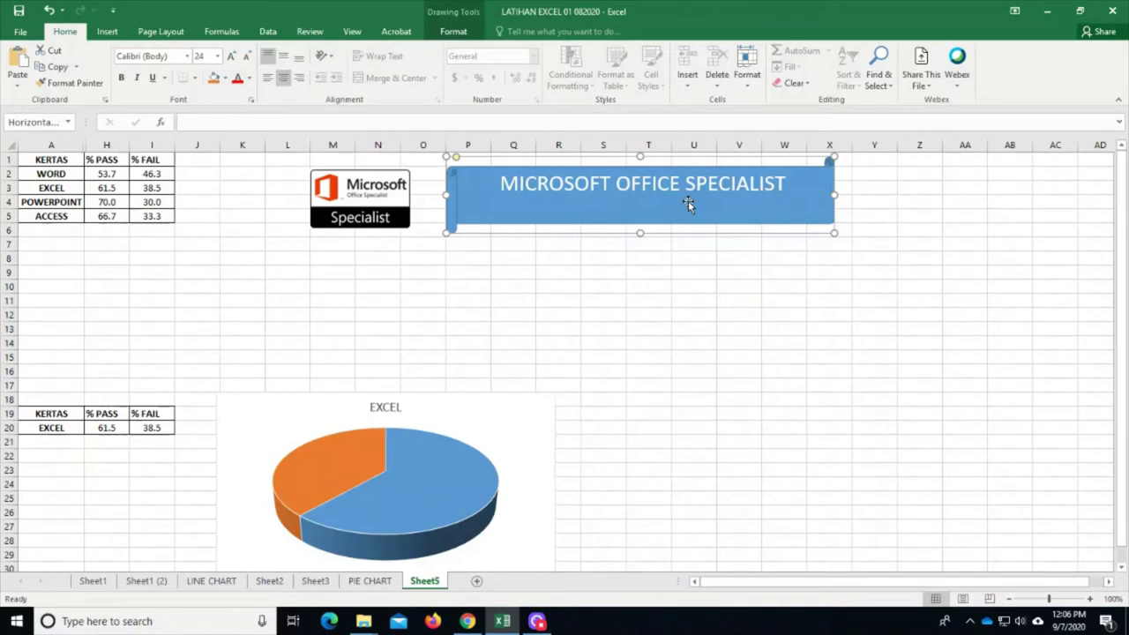
Insert a Continuous Block Process SmartArt graphic from the Process category into Sheet5
left_click(109, 32)
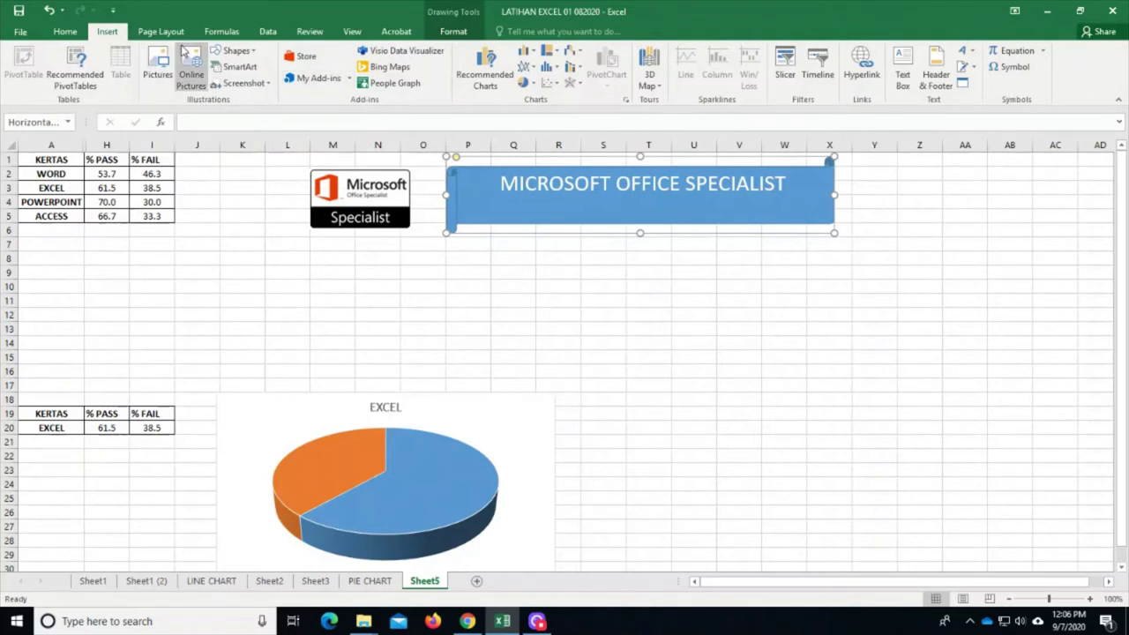
left_click(237, 70)
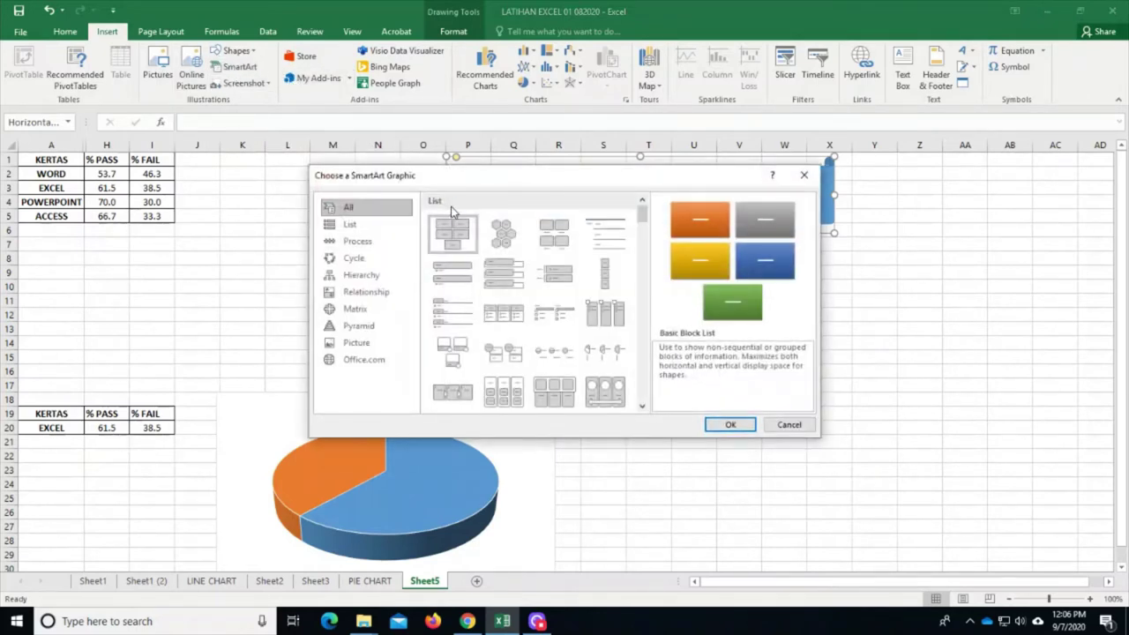
left_click_drag(527, 182, 725, 212)
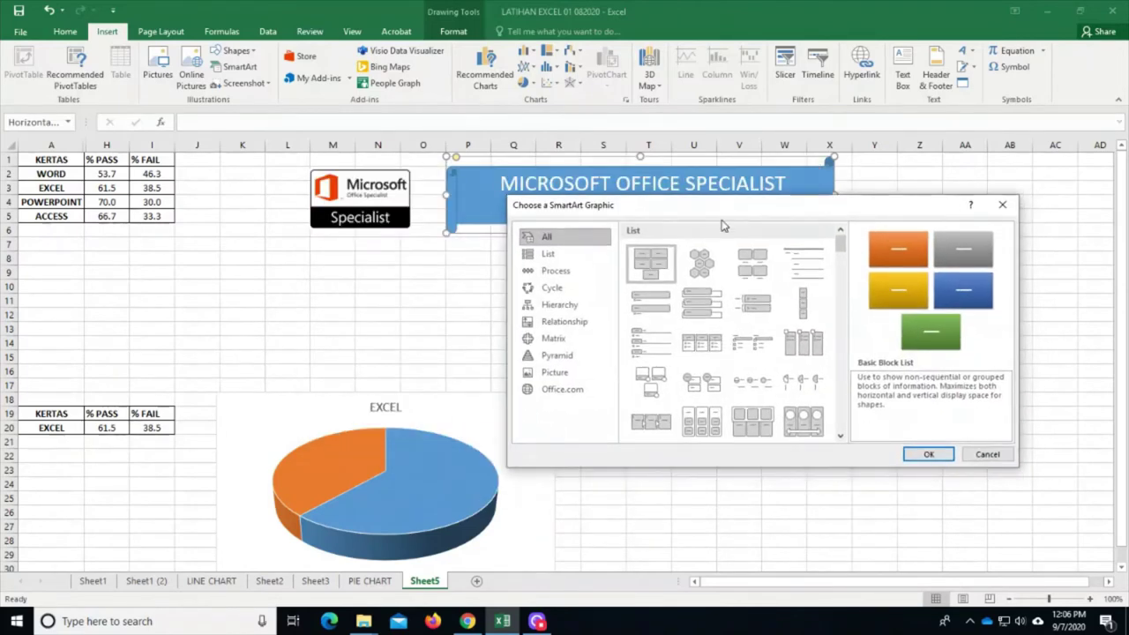
left_click(551, 273)
left_click(651, 328)
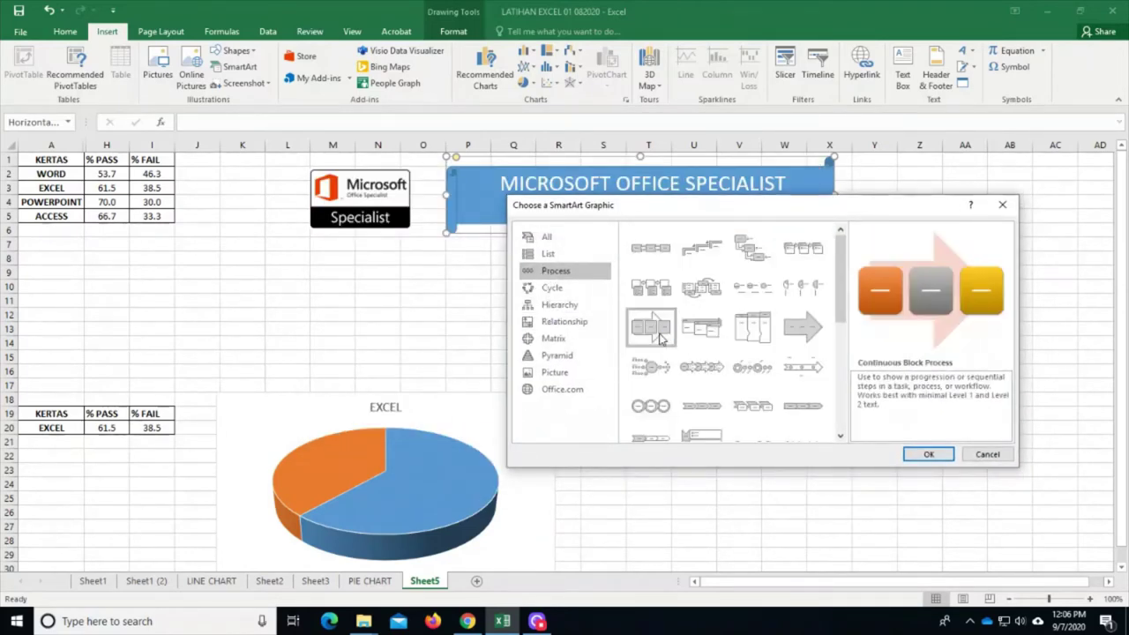
left_click(931, 454)
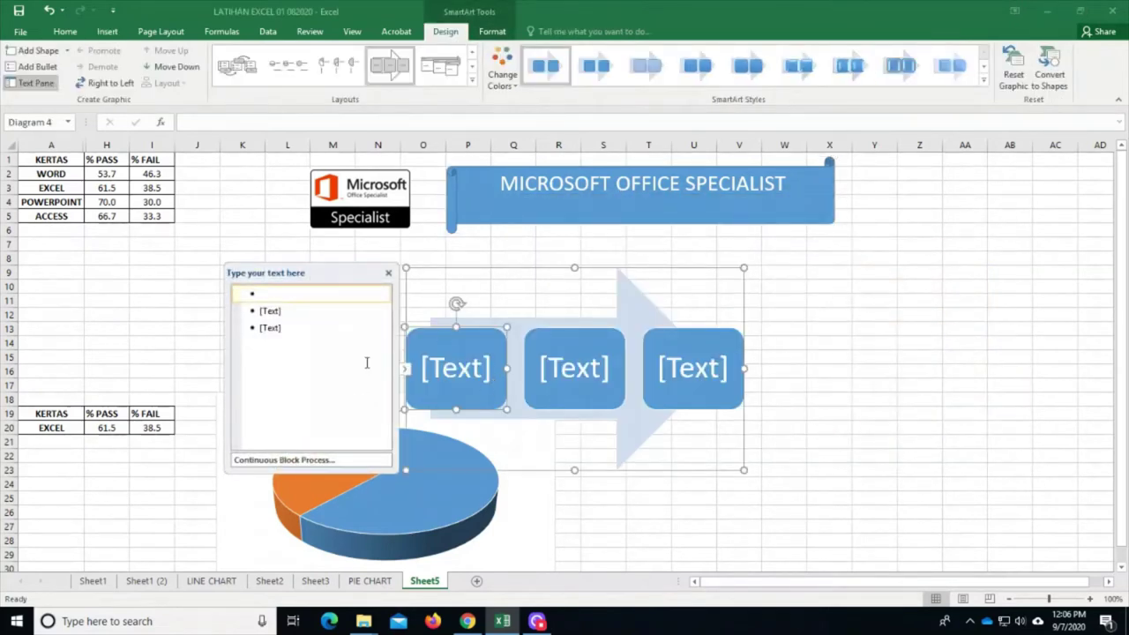
Label the three blocks of the process SmartArt REGISTER, REVISION and SIT EXAM
type("REGISTER")
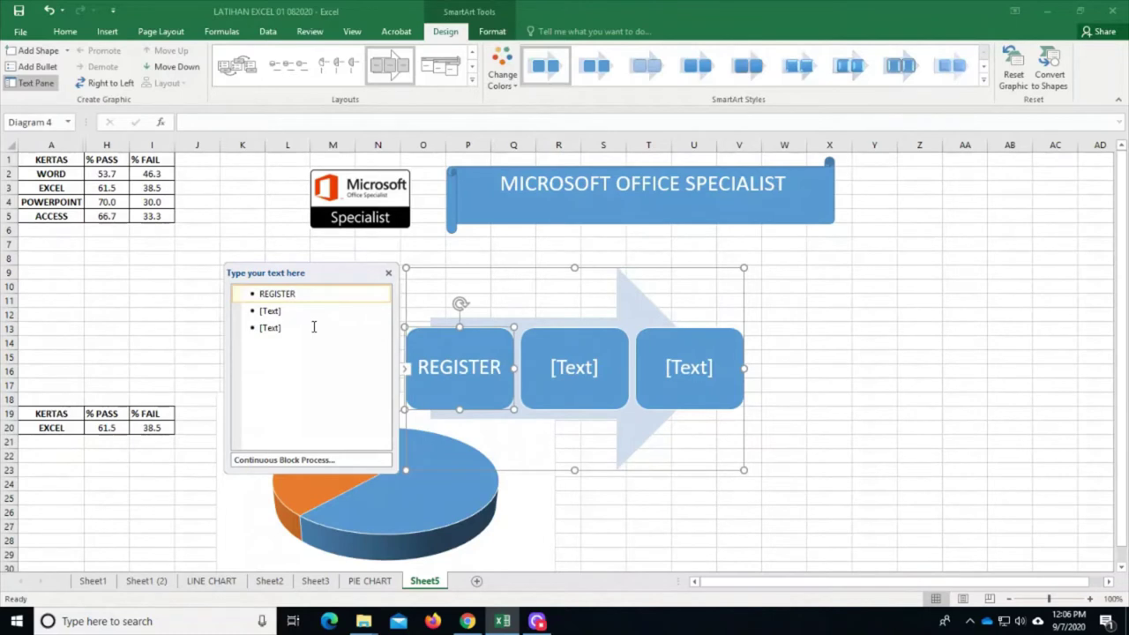
left_click(295, 319)
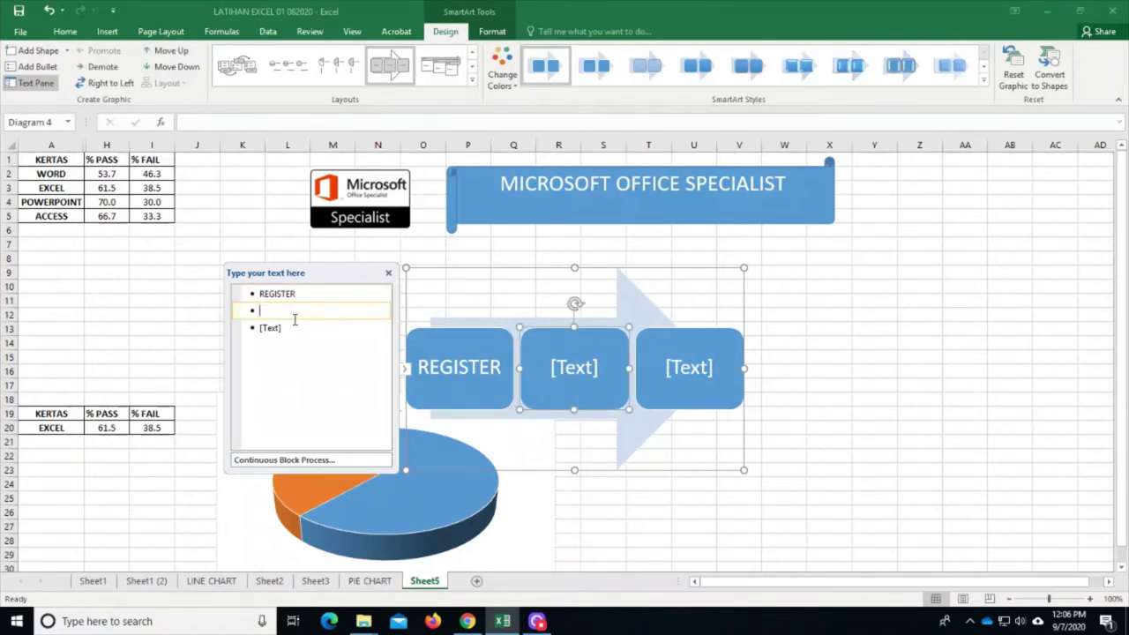
type("REVISION")
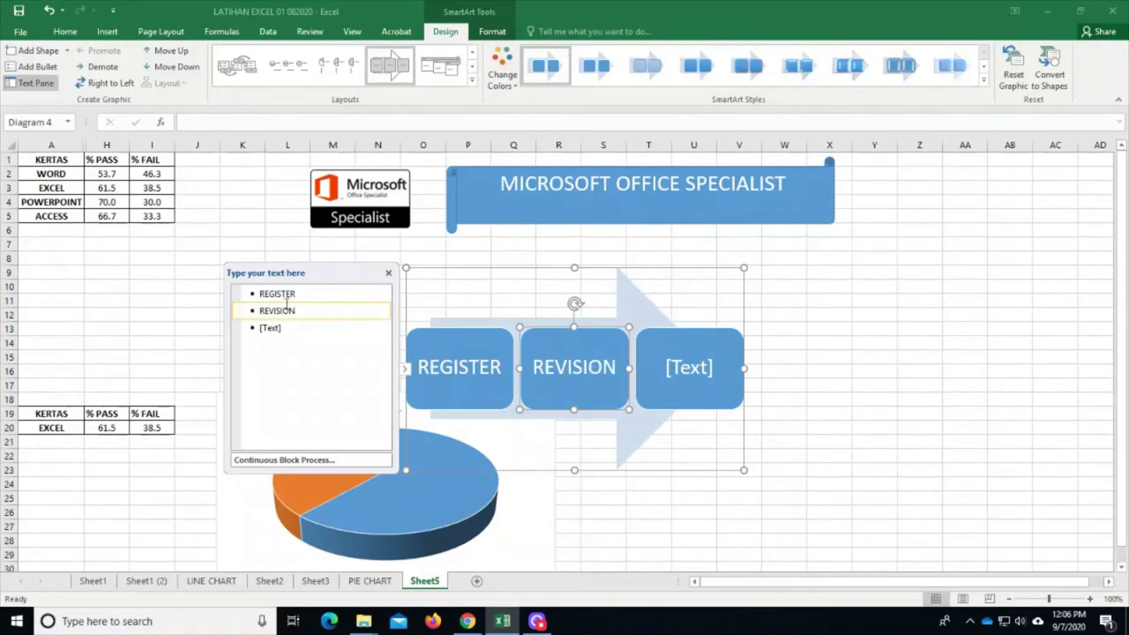
left_click(281, 328)
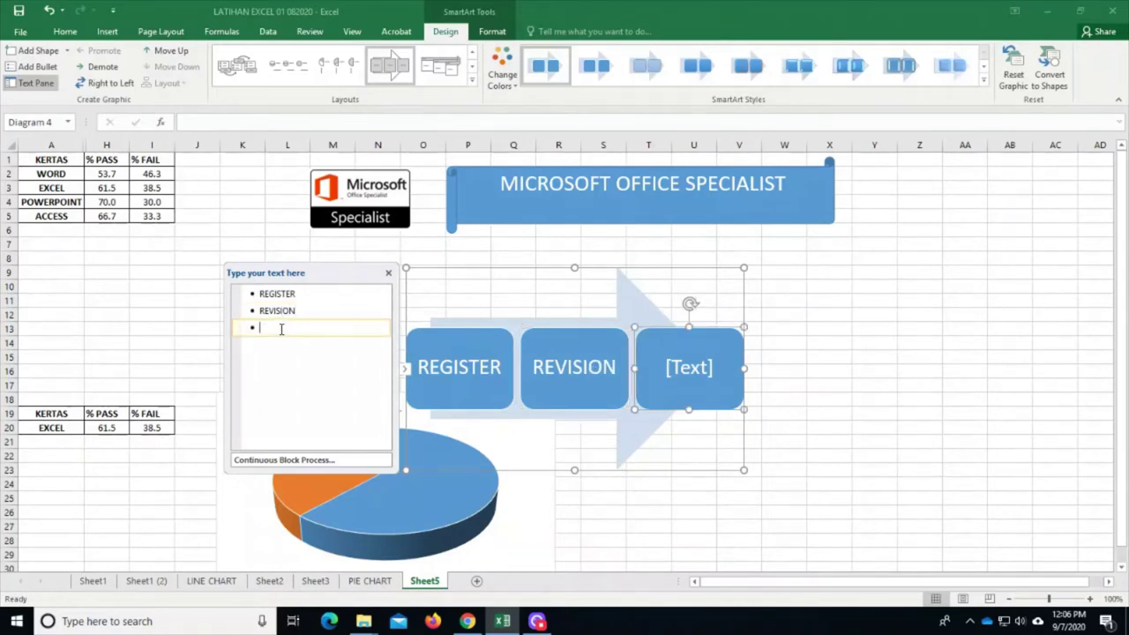
type("SIT EXAM")
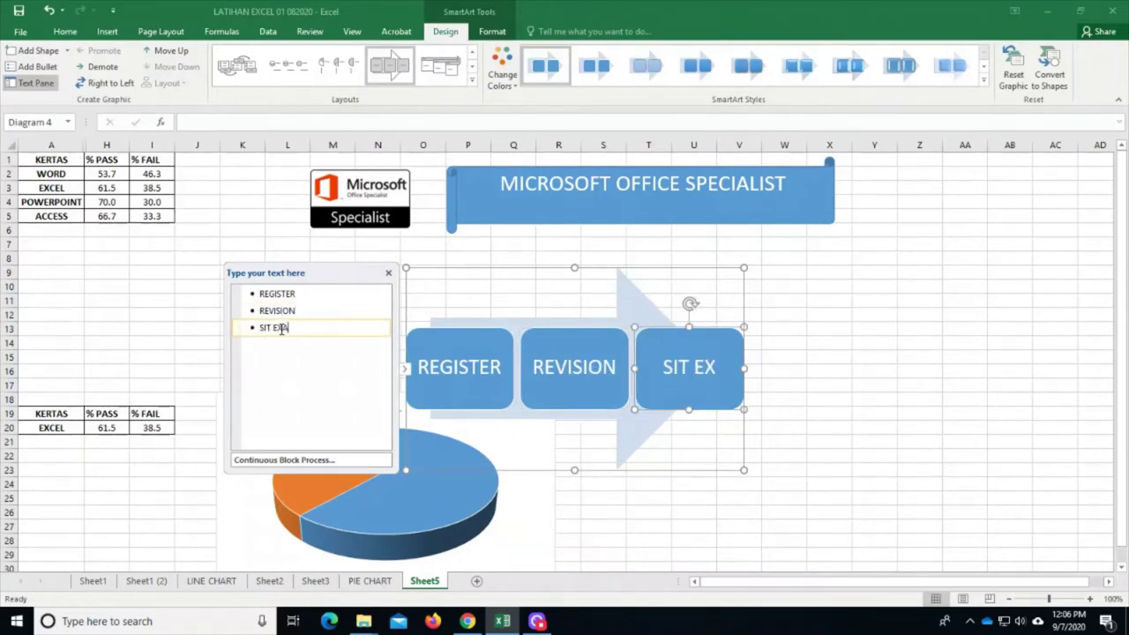
left_click(833, 415)
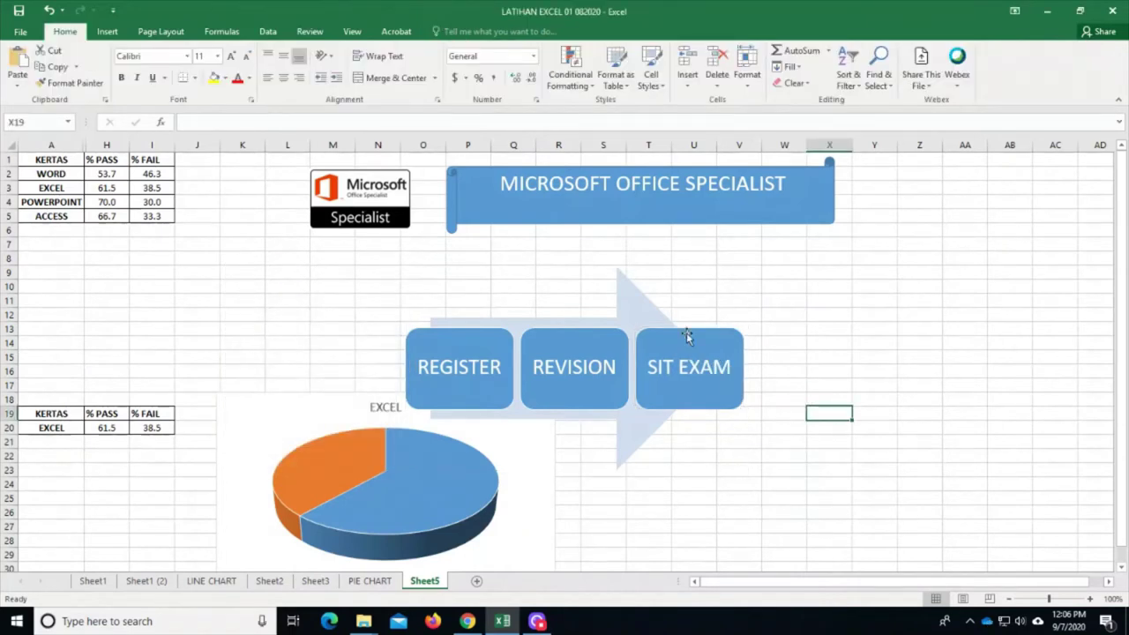
left_click(622, 307)
left_click(913, 325)
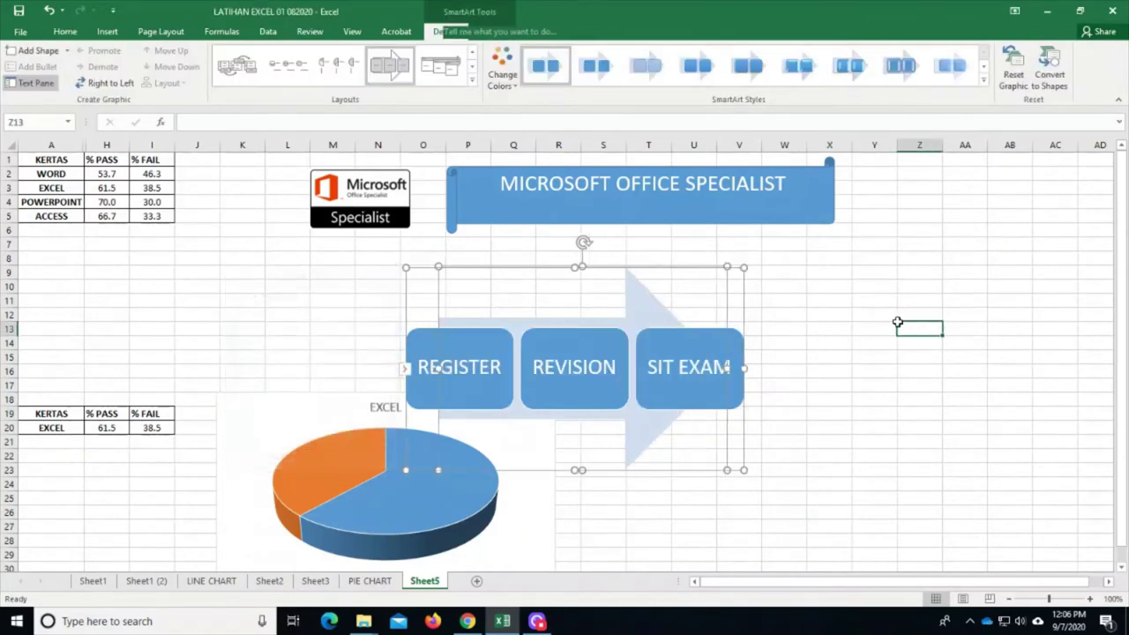
left_click(51, 11)
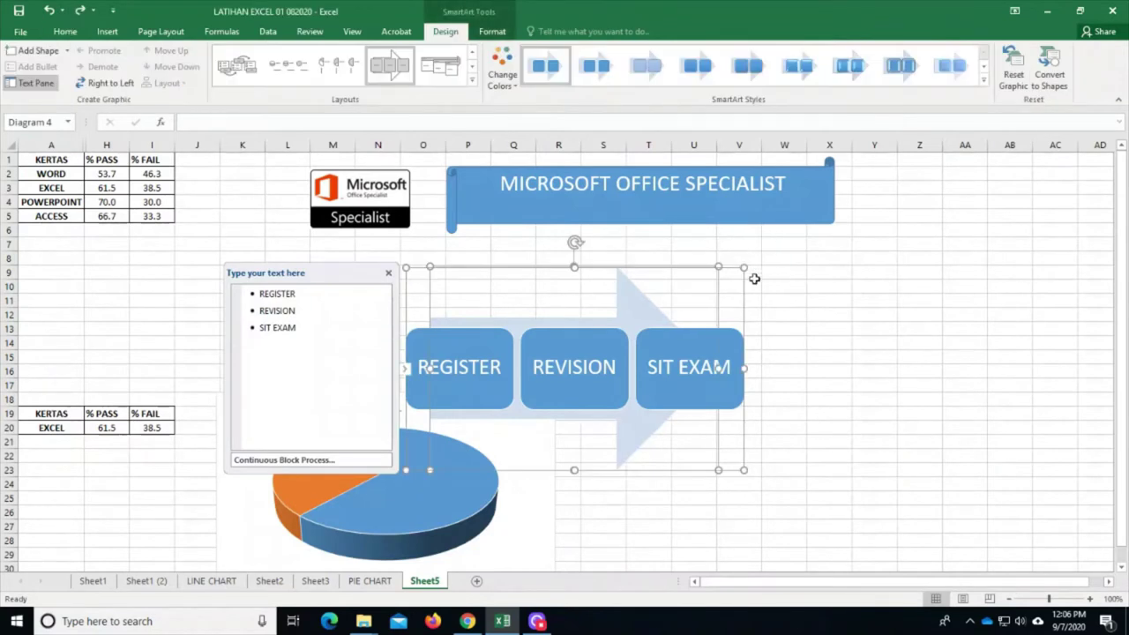
left_click(810, 312)
Move the whole SmartArt graphic clear of the pie chart, to columns S to Z below the scroll shape
left_click(650, 292)
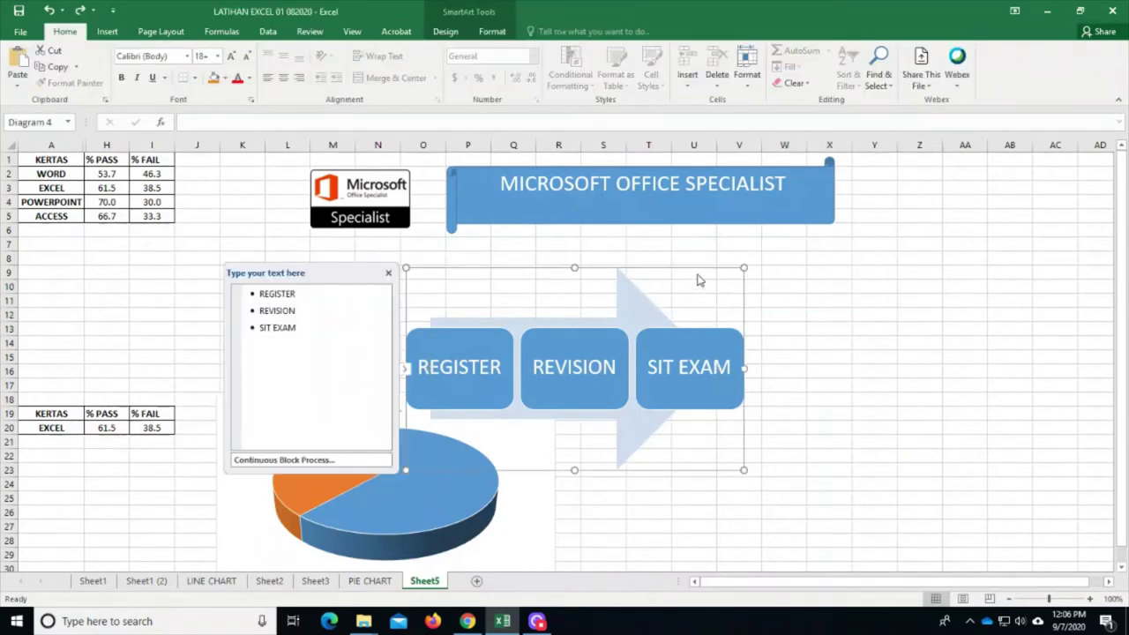
left_click_drag(703, 265, 879, 262)
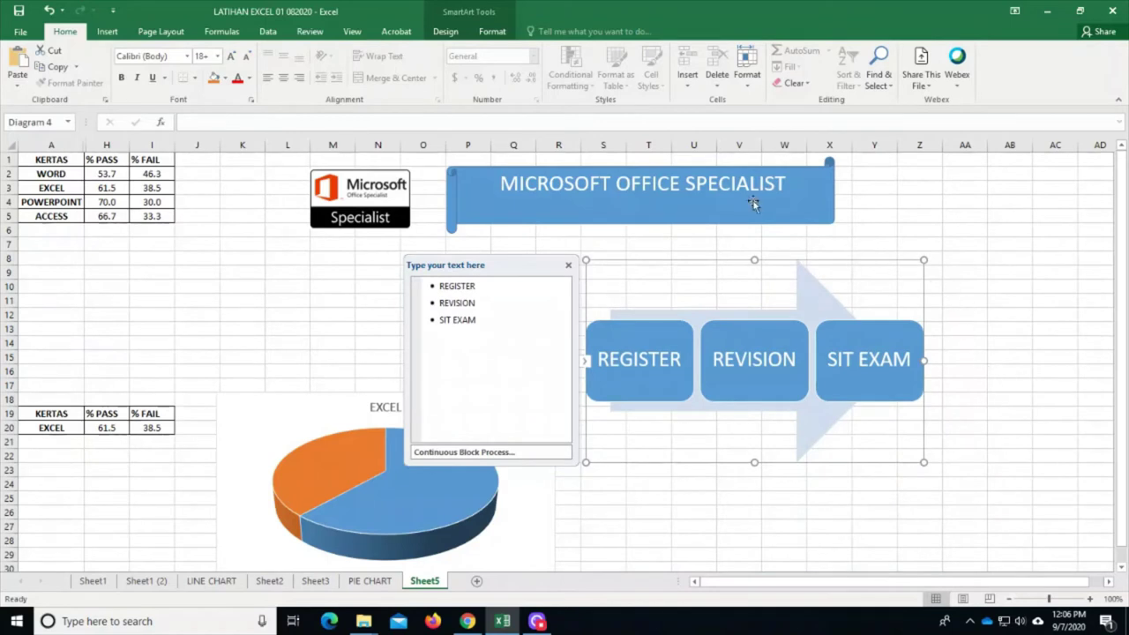
left_click(946, 274)
Give the SmartArt graphic the sixth 3-D style and the fourth Colorful variation with yellow, green and blue blocks
left_click(833, 282)
left_click(444, 31)
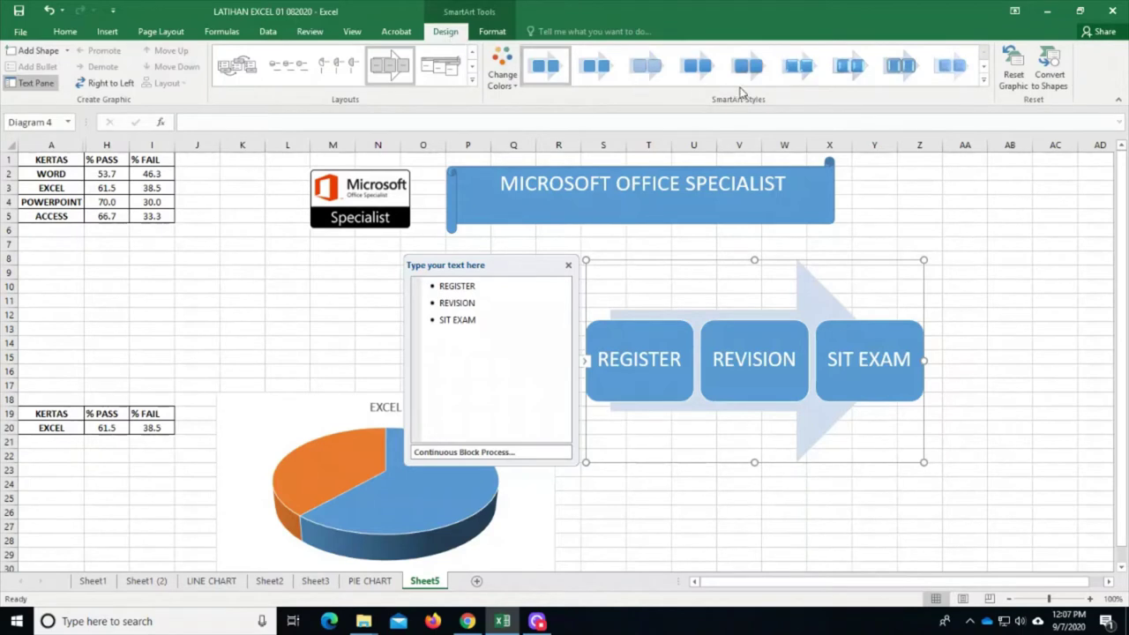
left_click(985, 79)
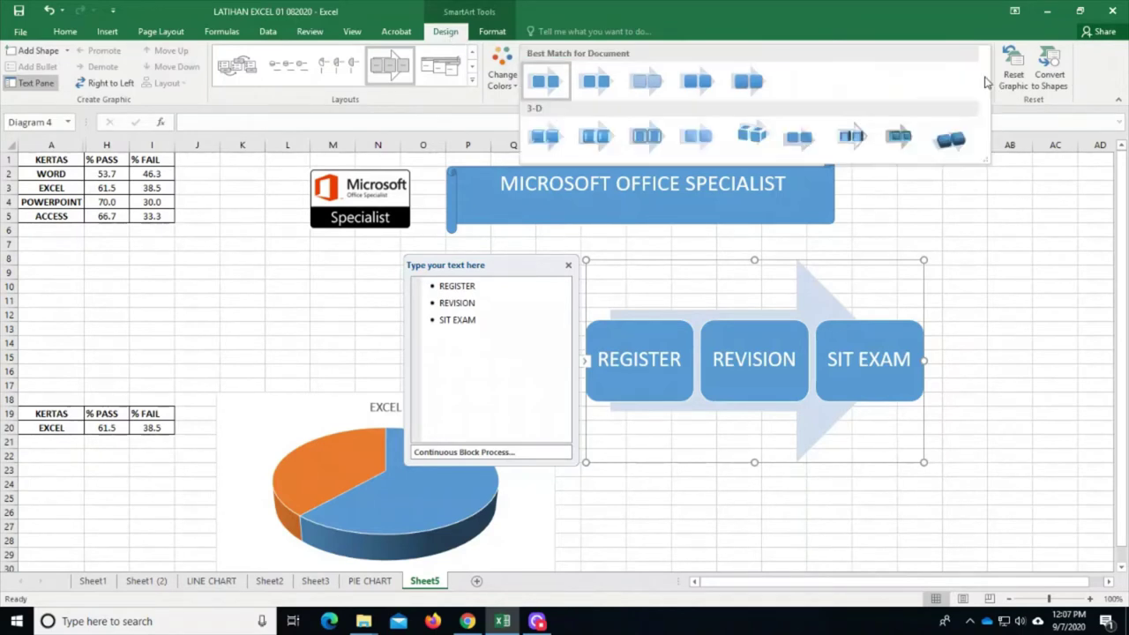
left_click(799, 139)
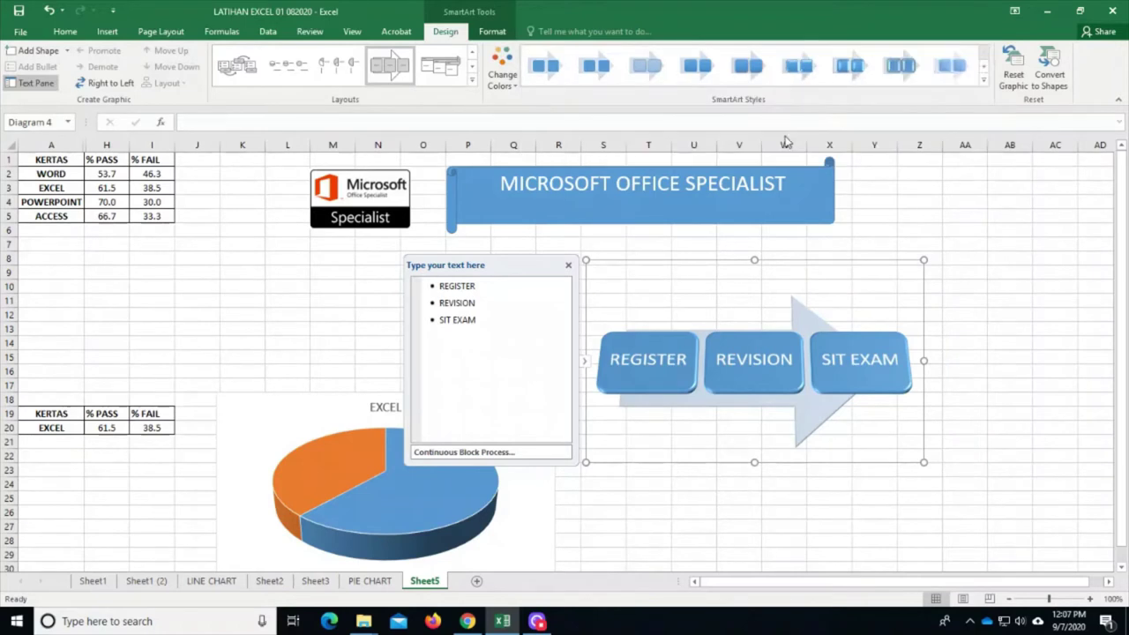
left_click(503, 83)
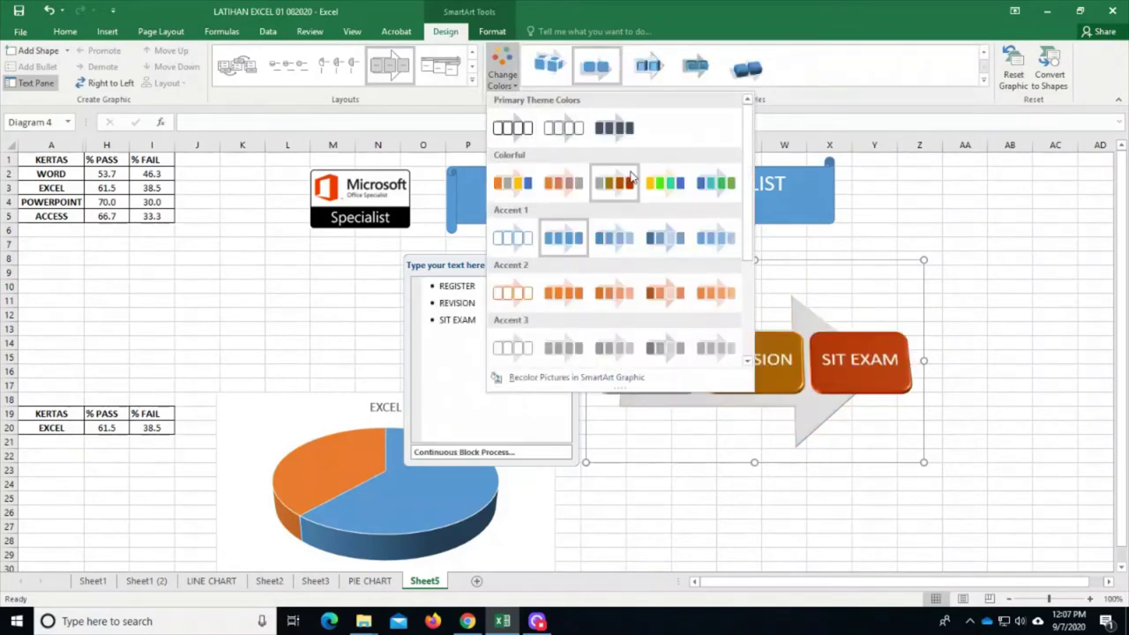
left_click(664, 182)
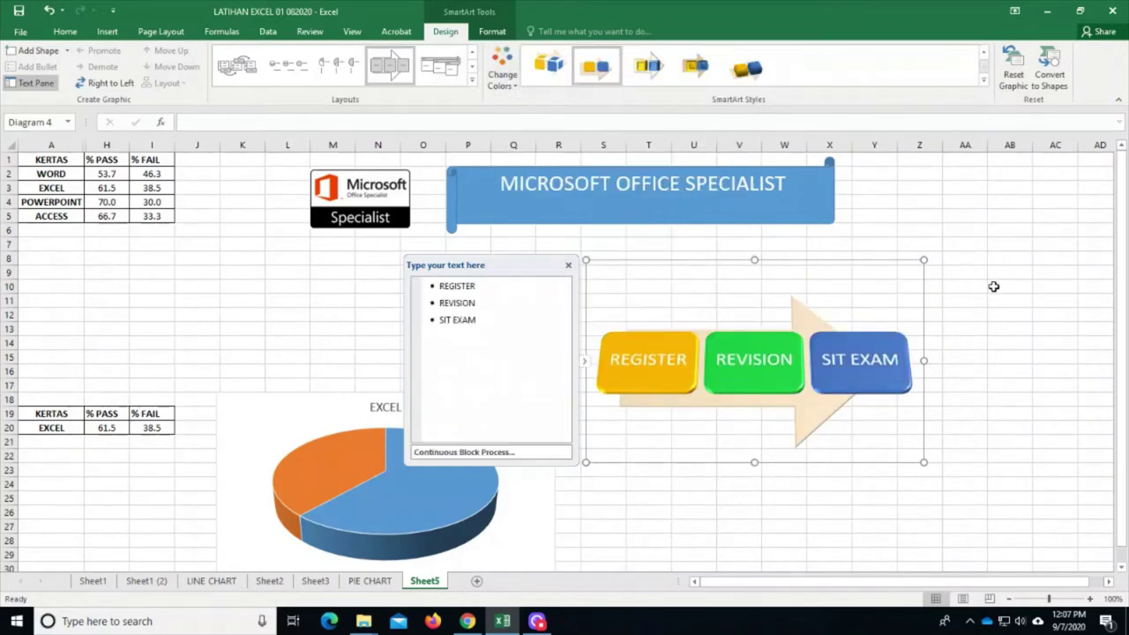
Apply the orange shape style from the last row of Theme Styles to the scroll shape
left_click(831, 213)
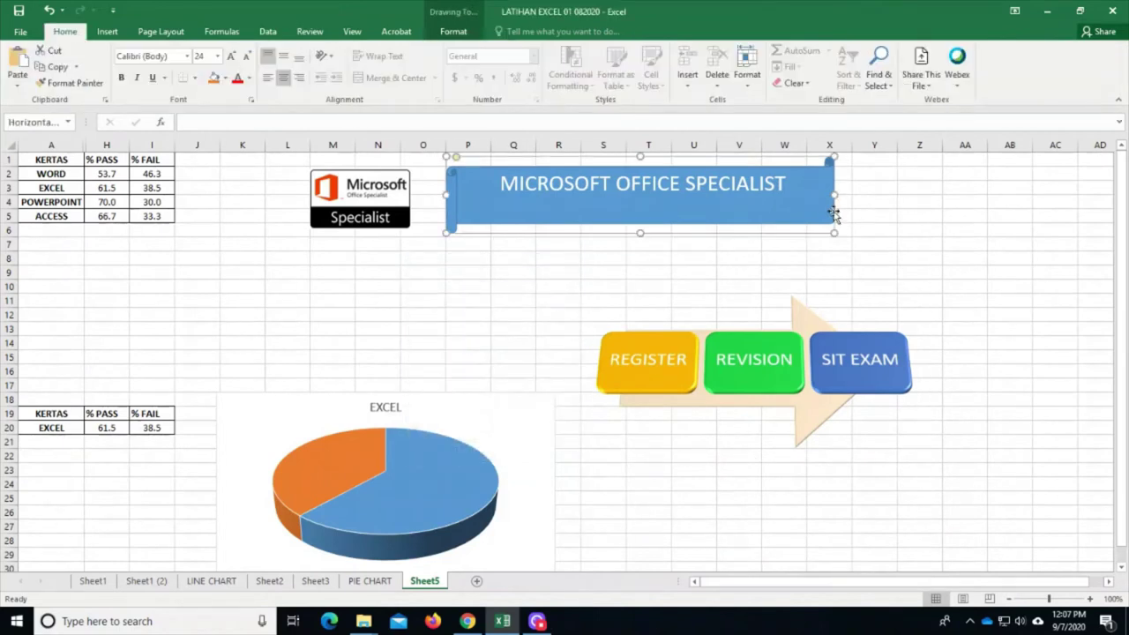
left_click(459, 32)
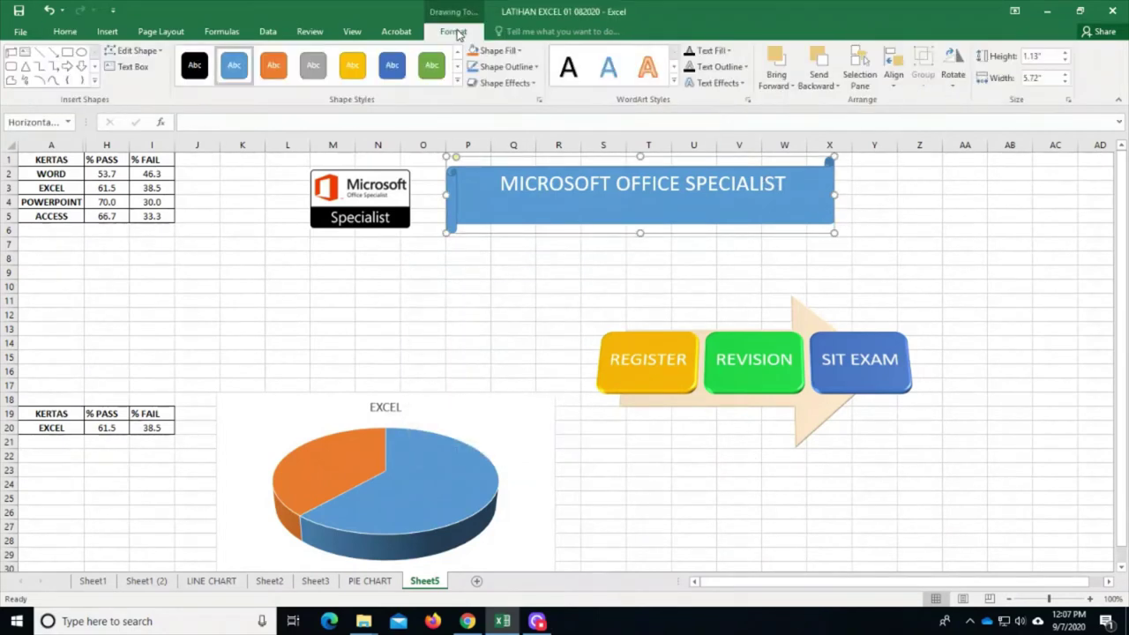
left_click(456, 82)
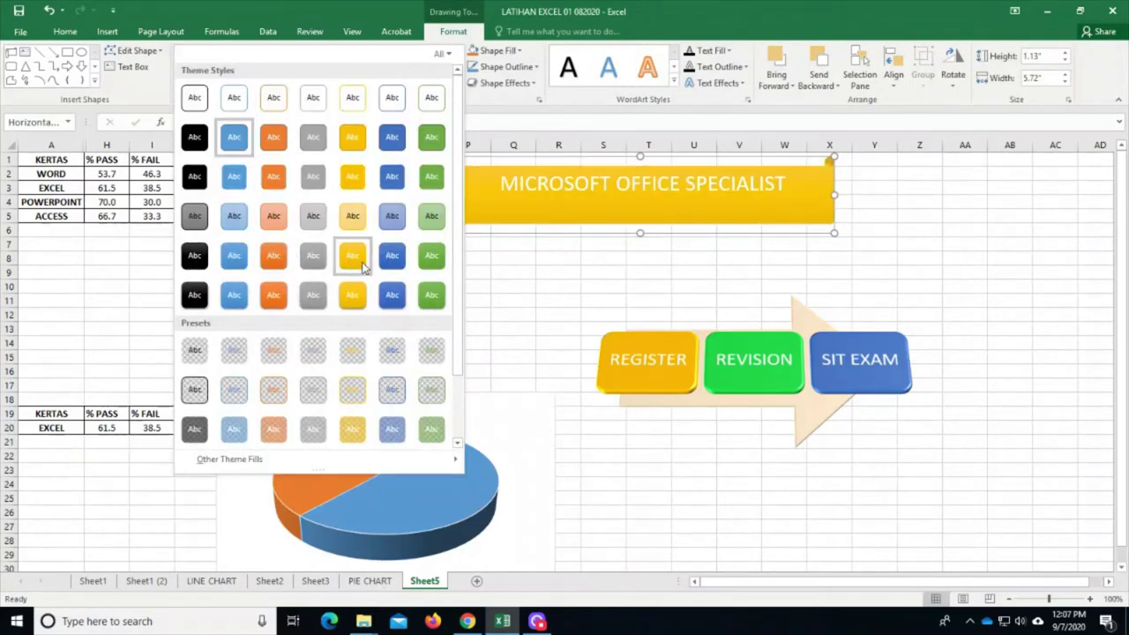
left_click(275, 294)
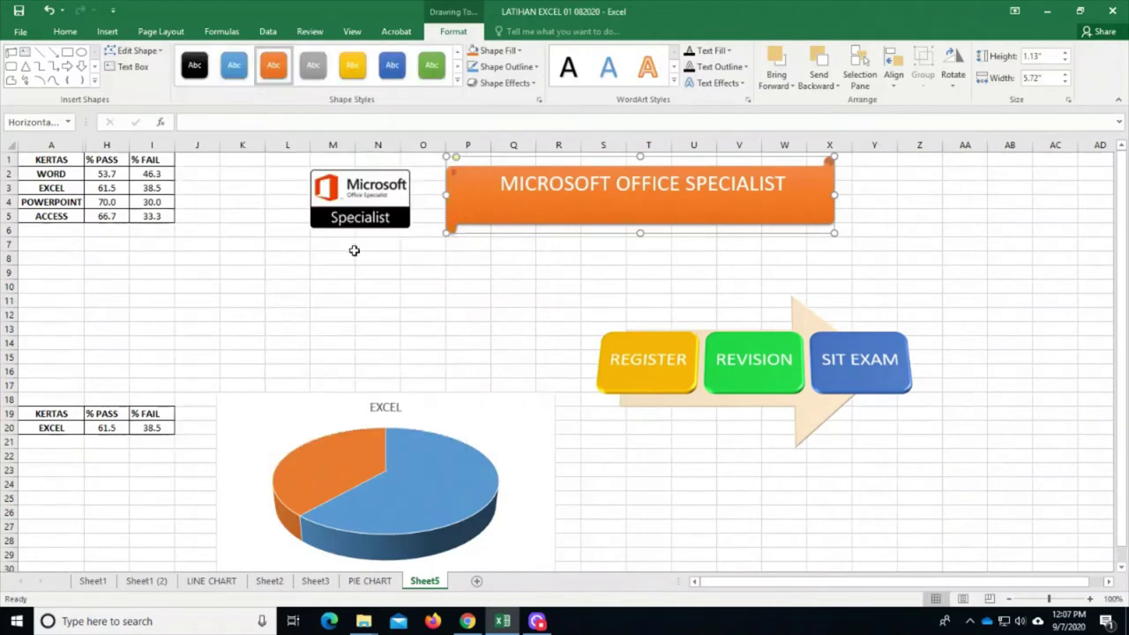
Format the scroll shape's title text with the first WordArt style in the third row, black with a shadow
left_click(690, 183)
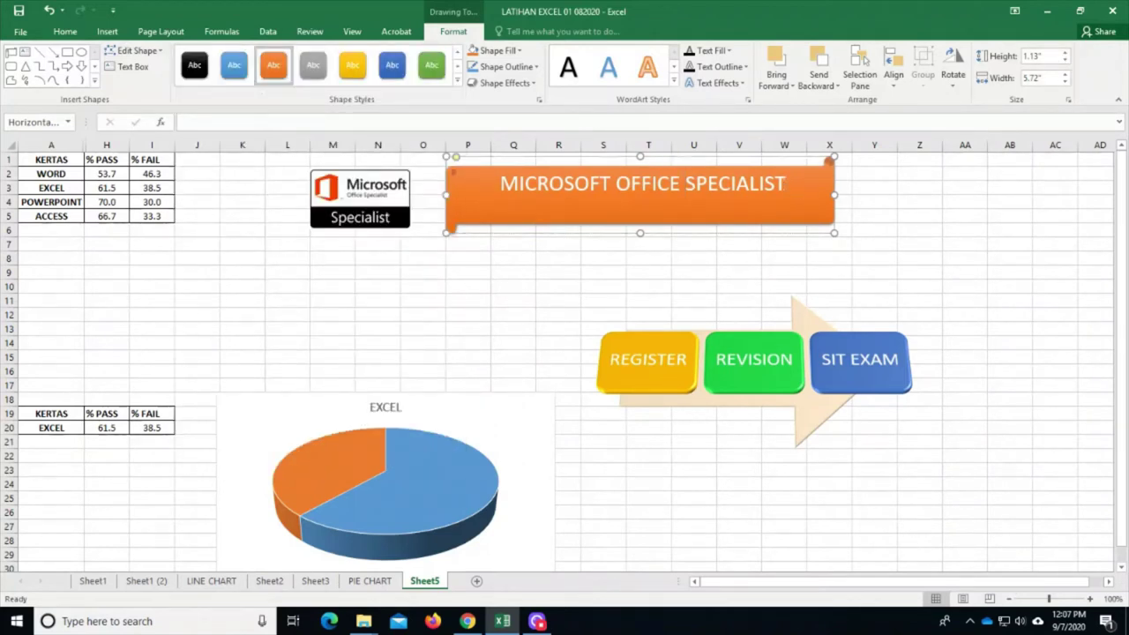
left_click_drag(788, 183, 500, 183)
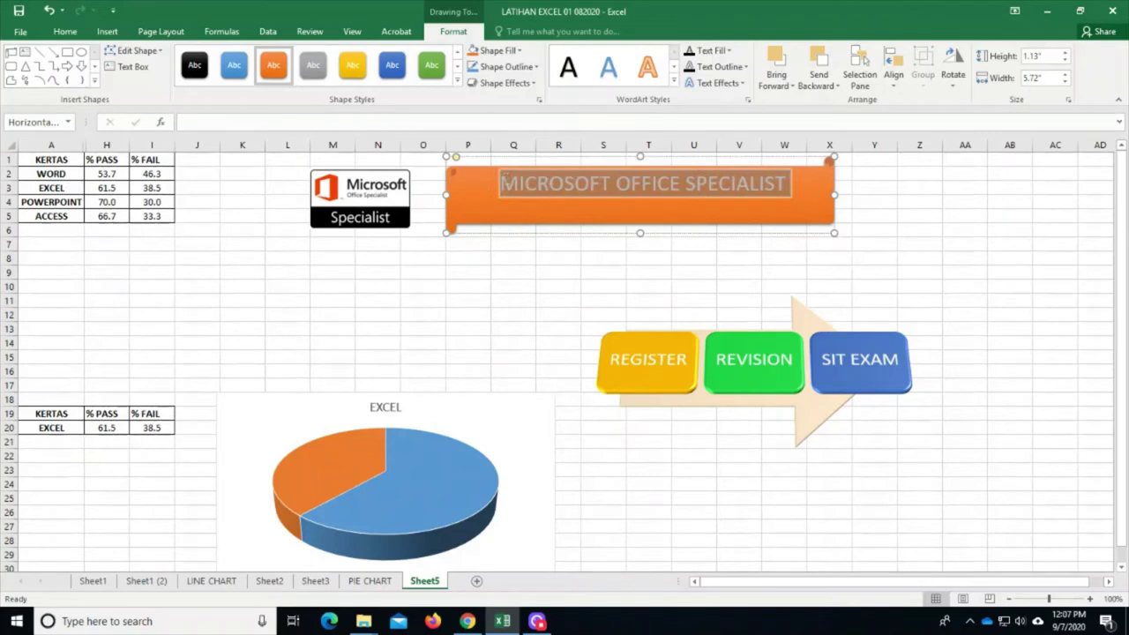
left_click(674, 82)
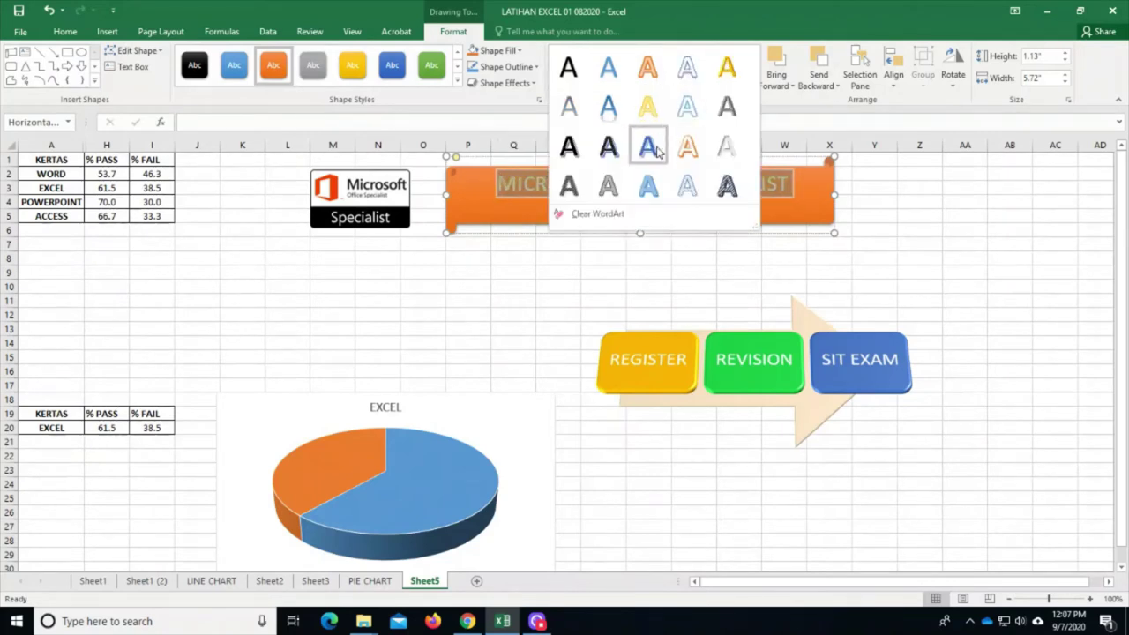
left_click(569, 149)
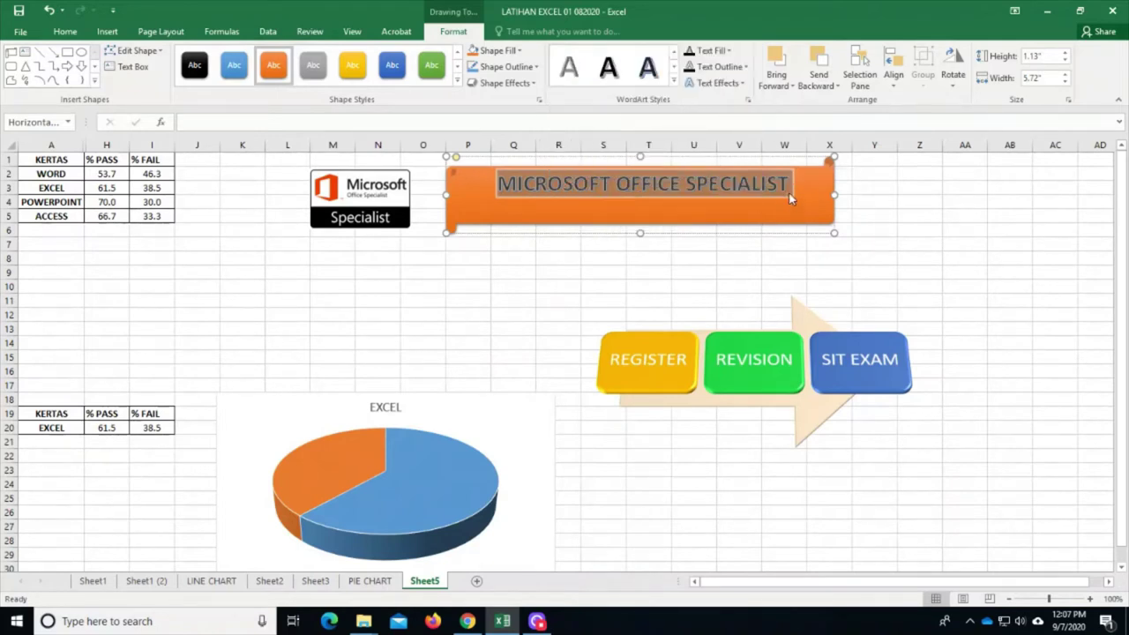
Add the first reflection variation to the scroll shape's title text
left_click(718, 83)
mouse_move(731, 107)
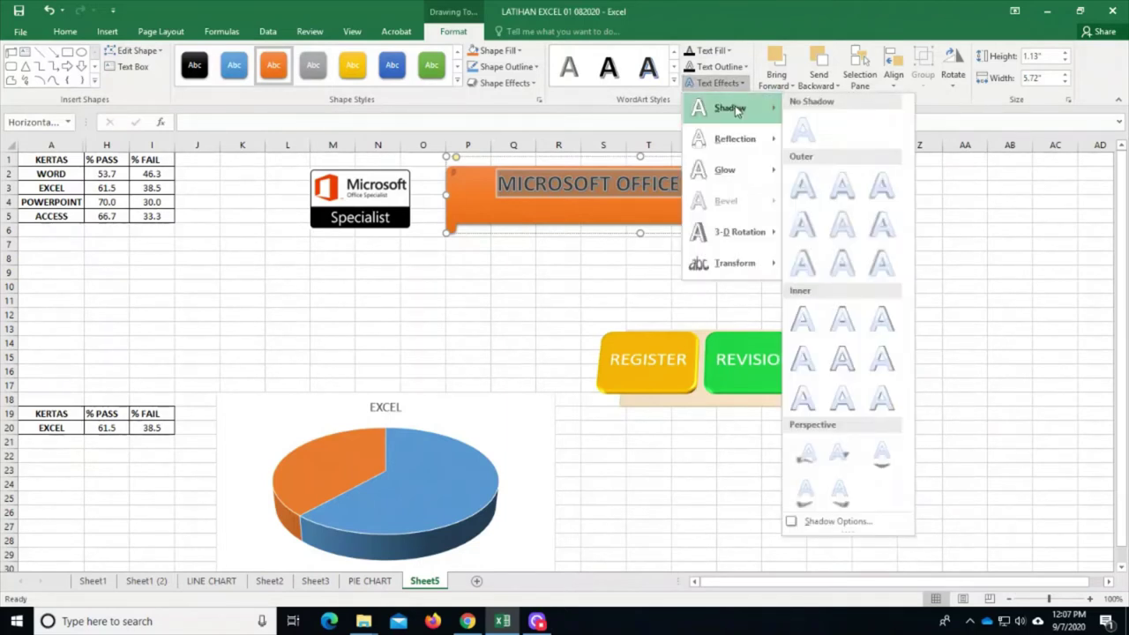
mouse_move(730, 142)
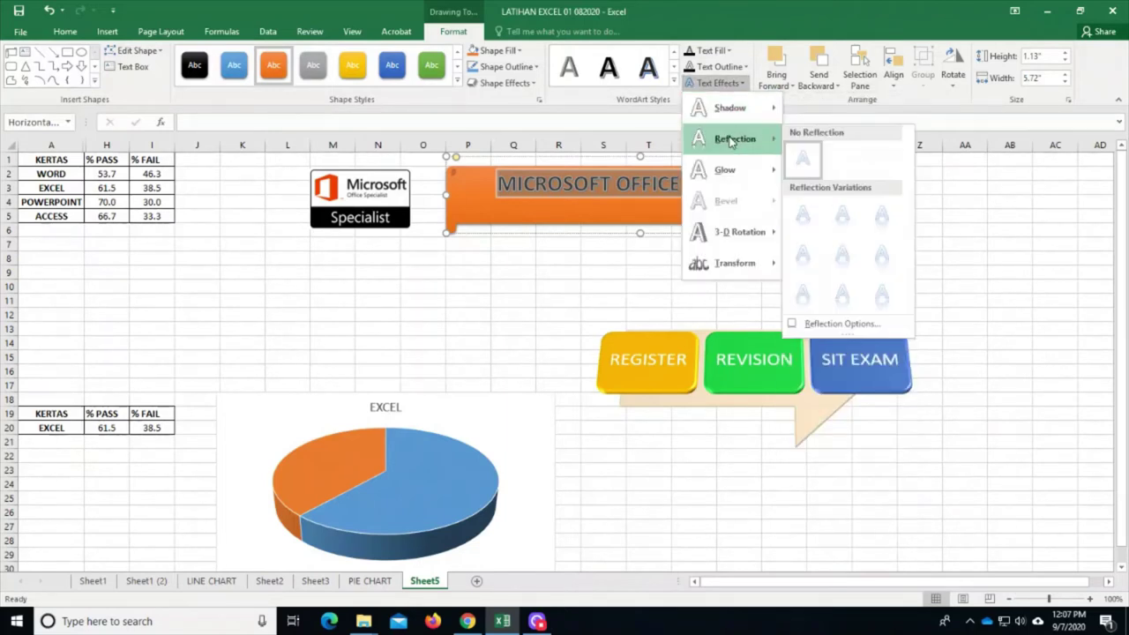
left_click(808, 227)
left_click(957, 215)
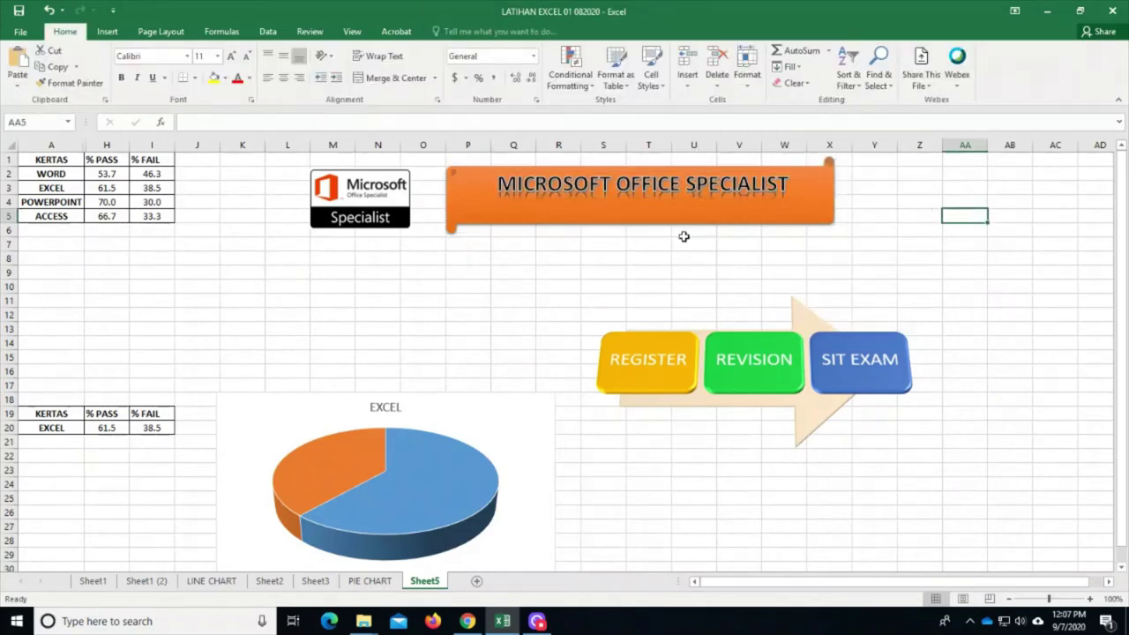
left_click(641, 186)
left_click_drag(784, 183, 497, 183)
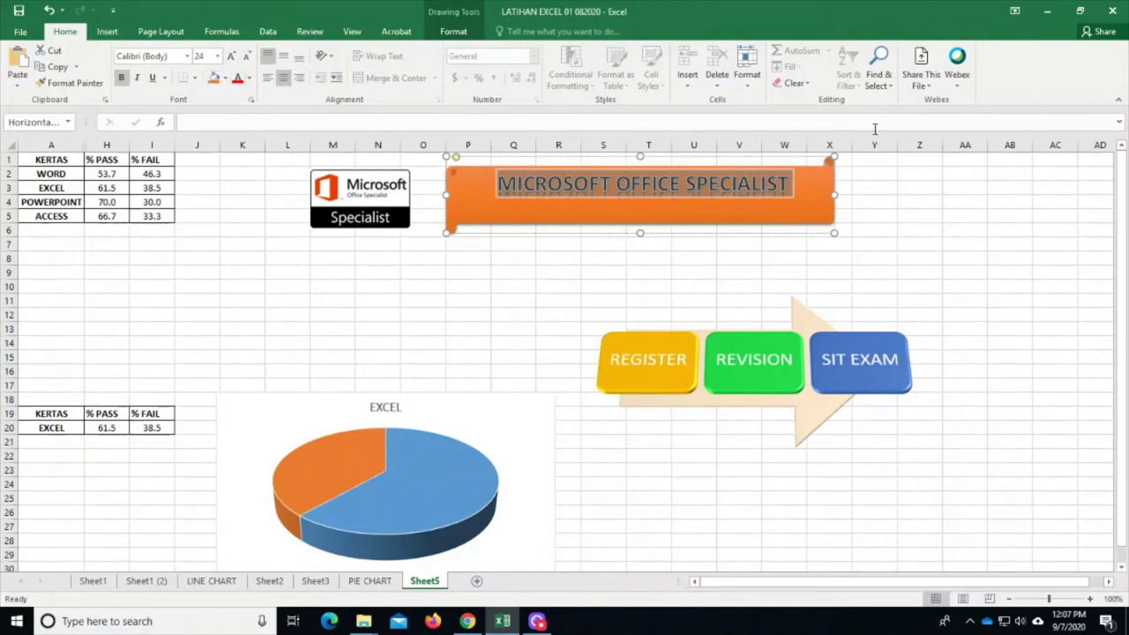
left_click(944, 216)
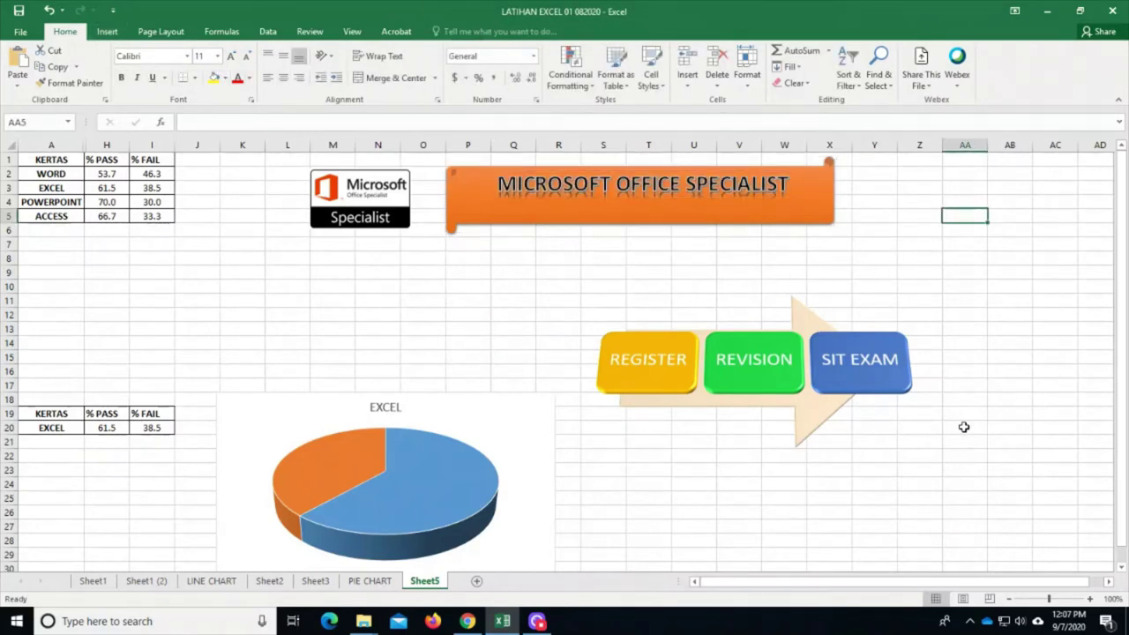
left_click(355, 215)
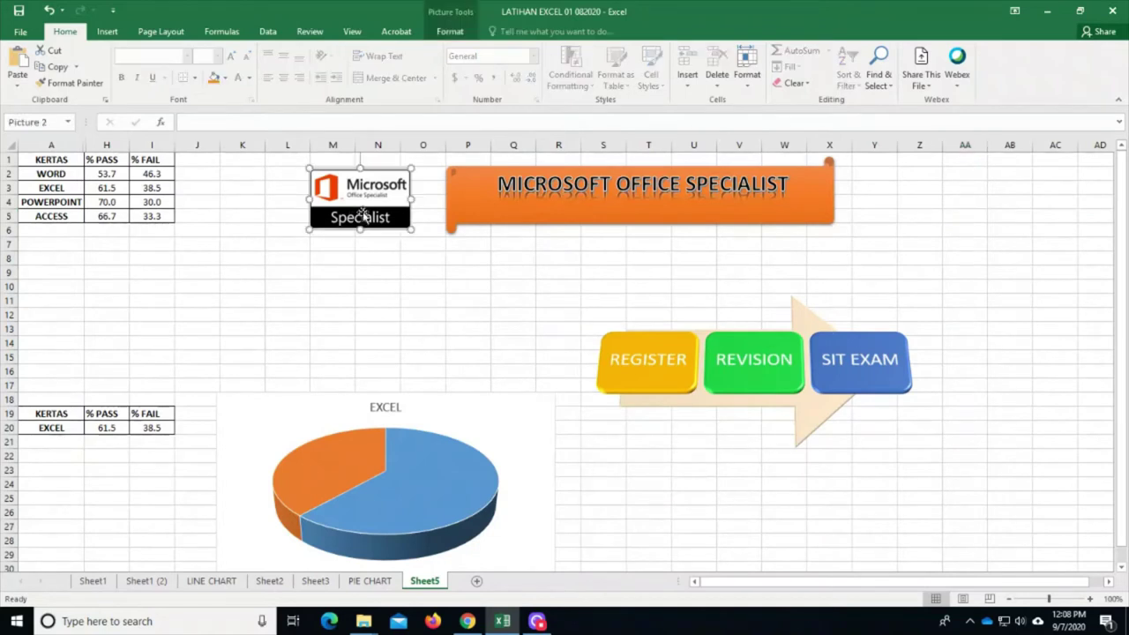
left_click(478, 193)
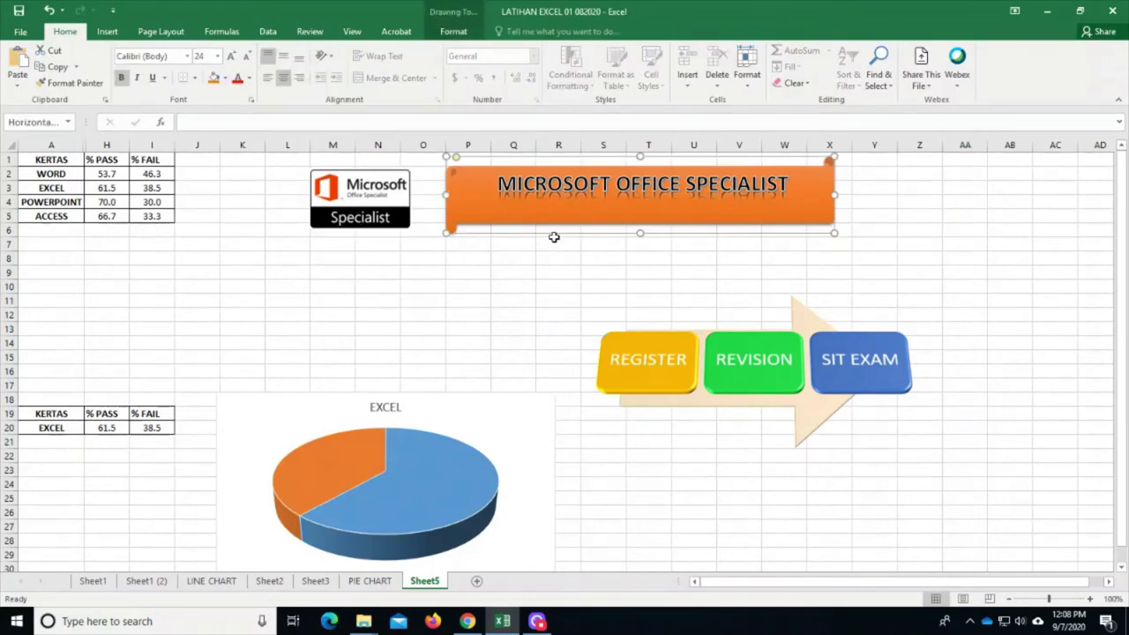
left_click(791, 412)
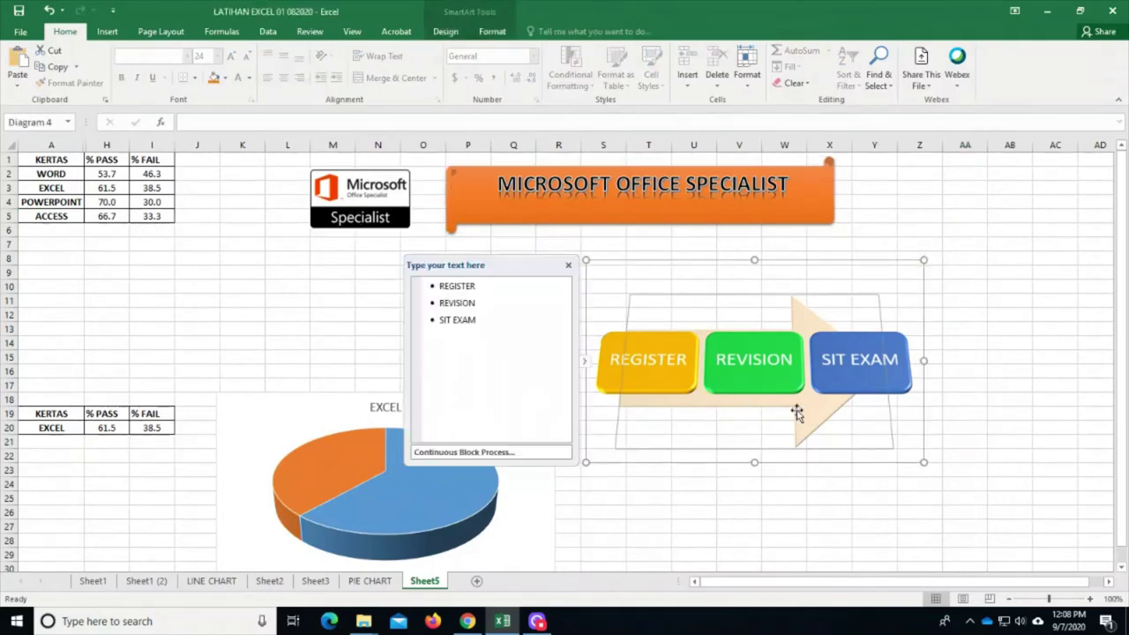
left_click(967, 194)
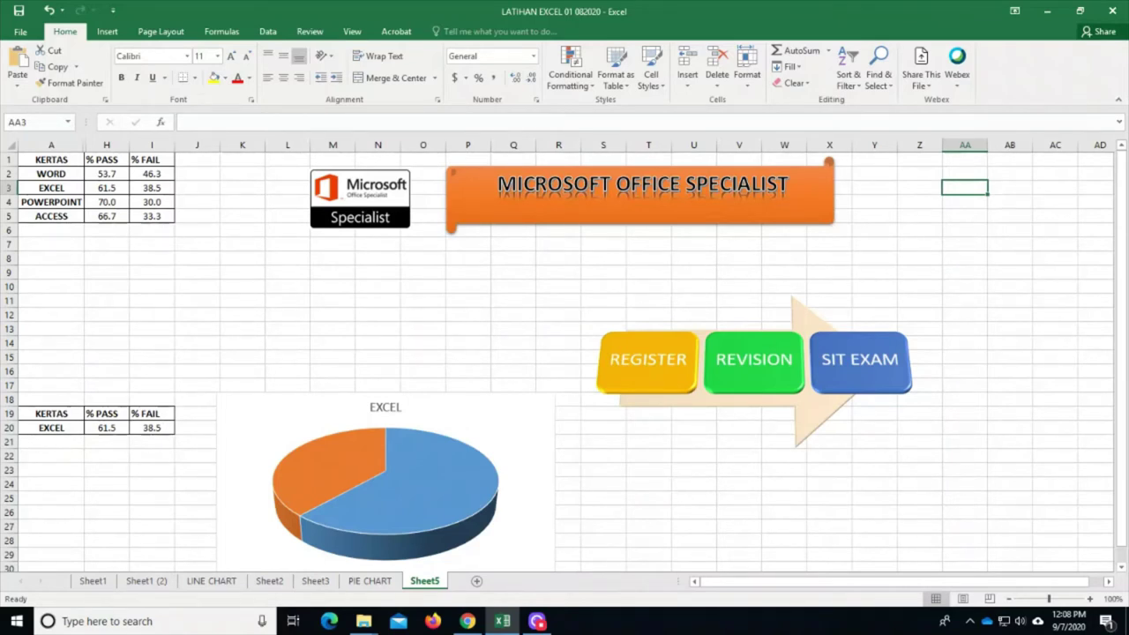
Look through the registration list on Sheet1 and page through its print preview up to page 4
left_click(99, 582)
scroll(353, 407, "down", 20)
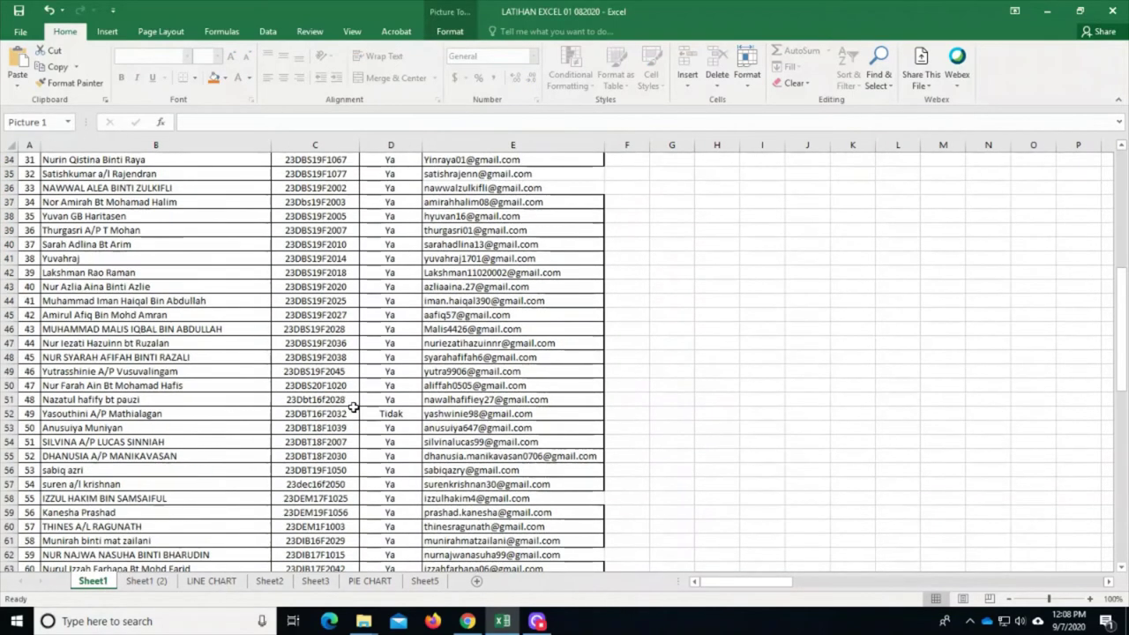
scroll(351, 409, "up", 5)
scroll(351, 409, "up", 20)
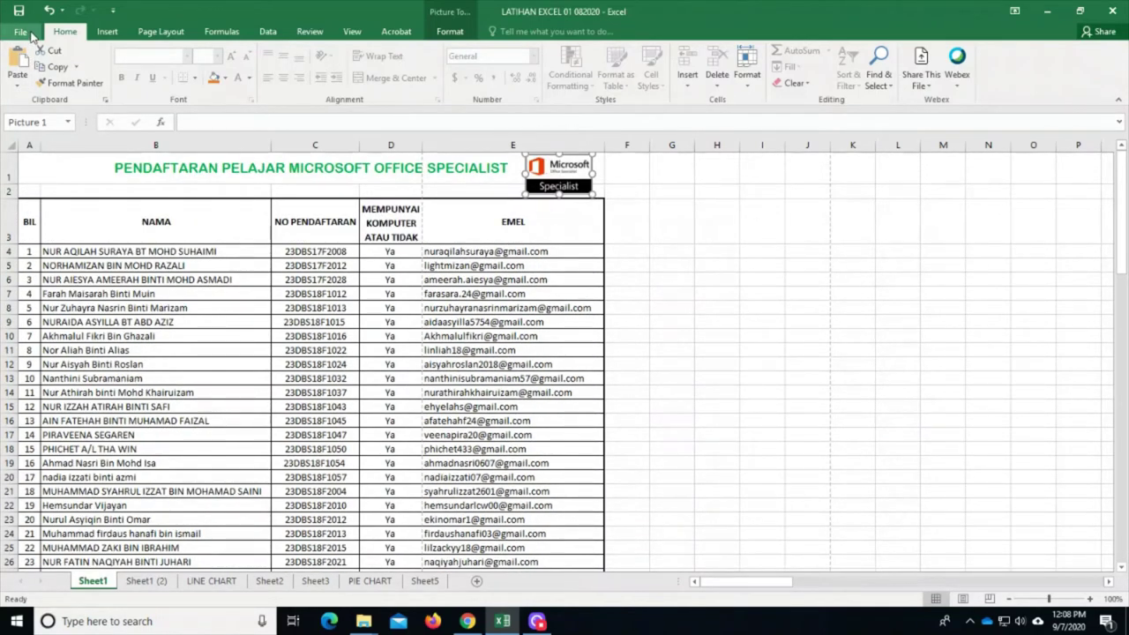
left_click(21, 32)
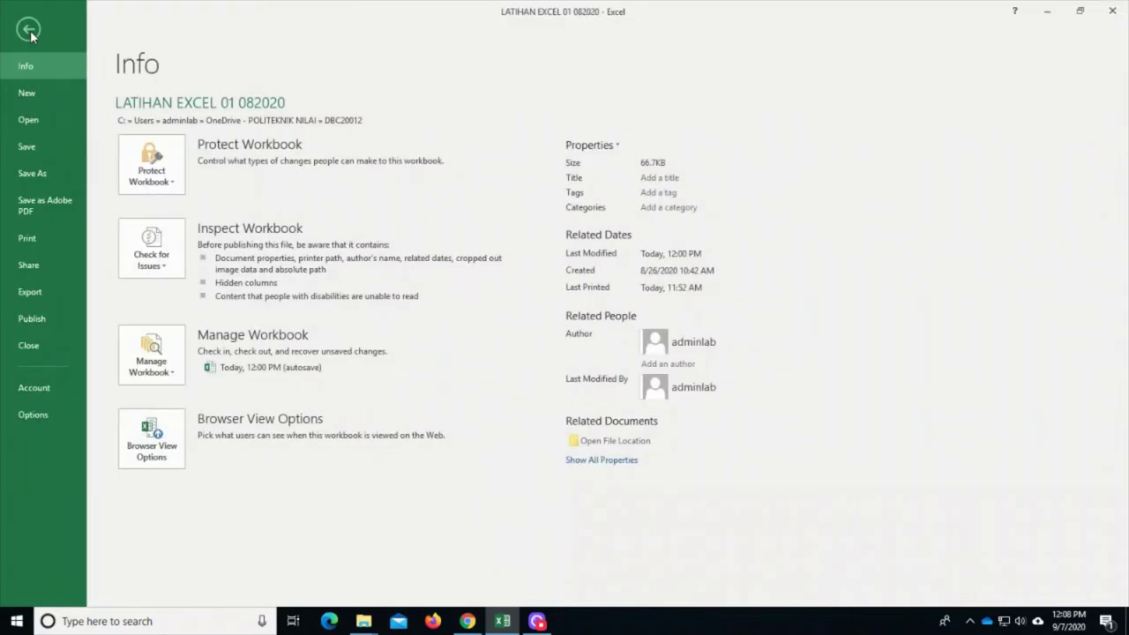
left_click(28, 245)
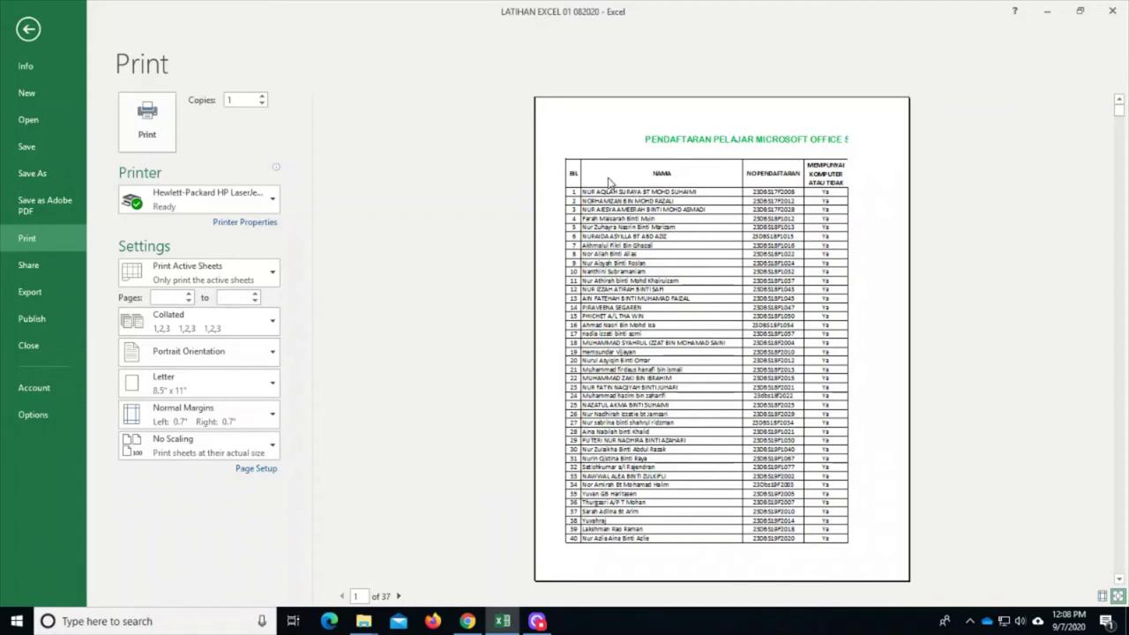
left_click(399, 597)
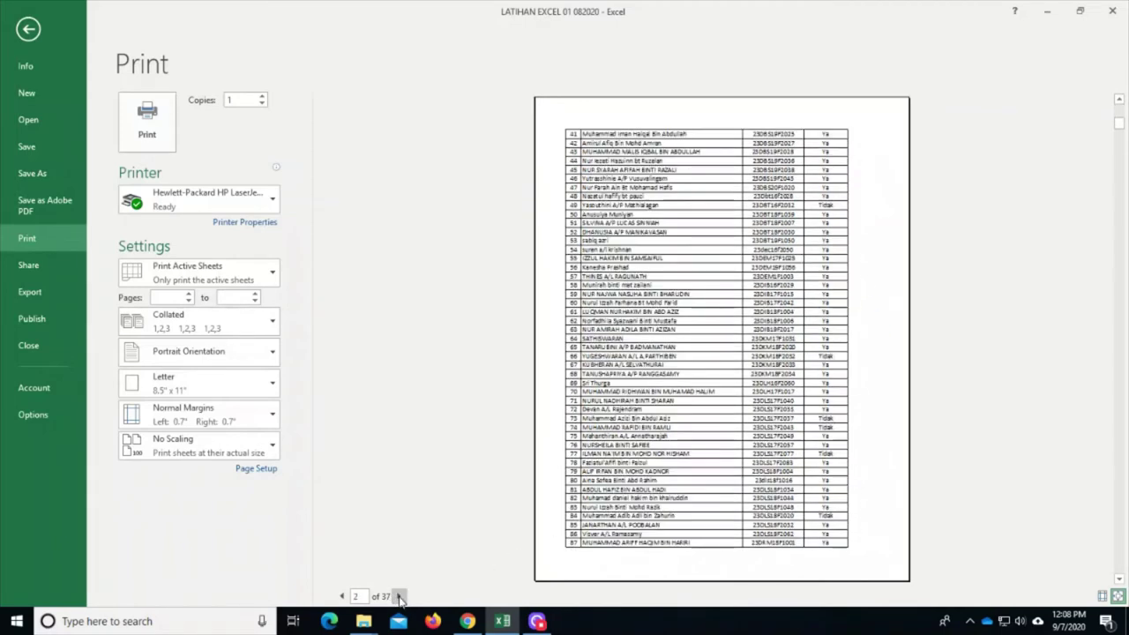
left_click(399, 598)
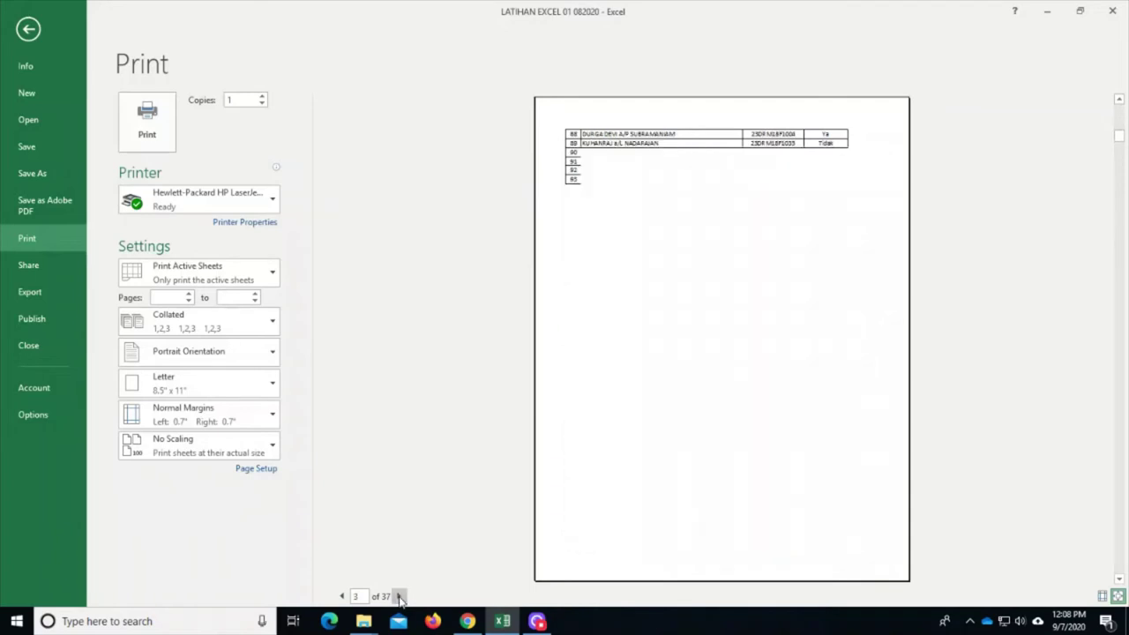
left_click(398, 598)
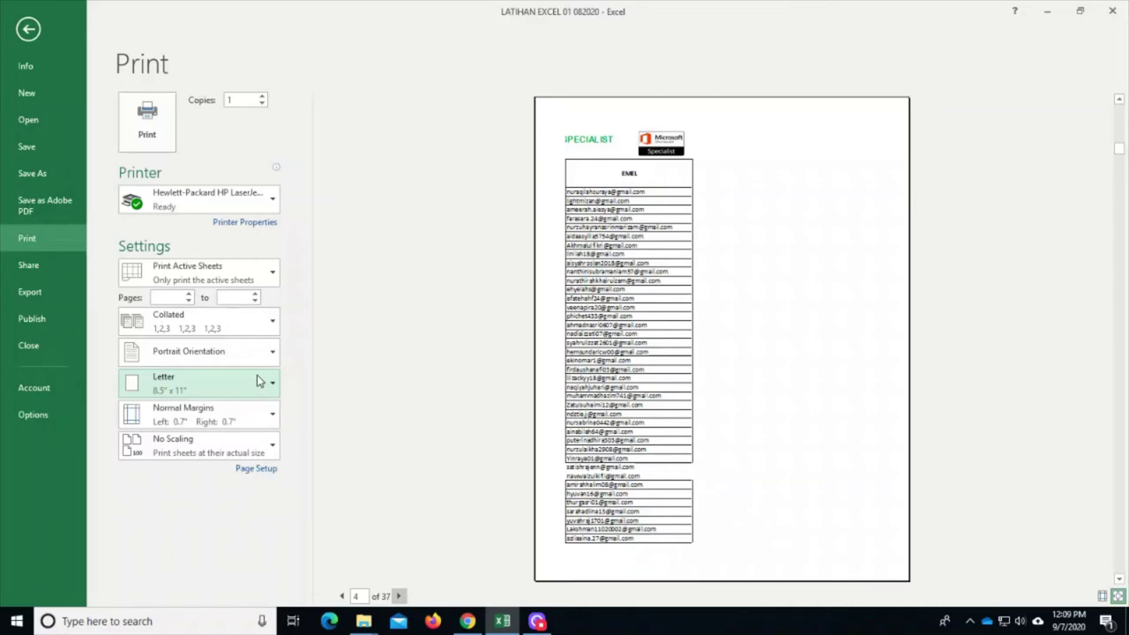
Set Sheet1 to print on A4 paper, fitted to 1 page wide by 1 tall, and check the preview
left_click(255, 470)
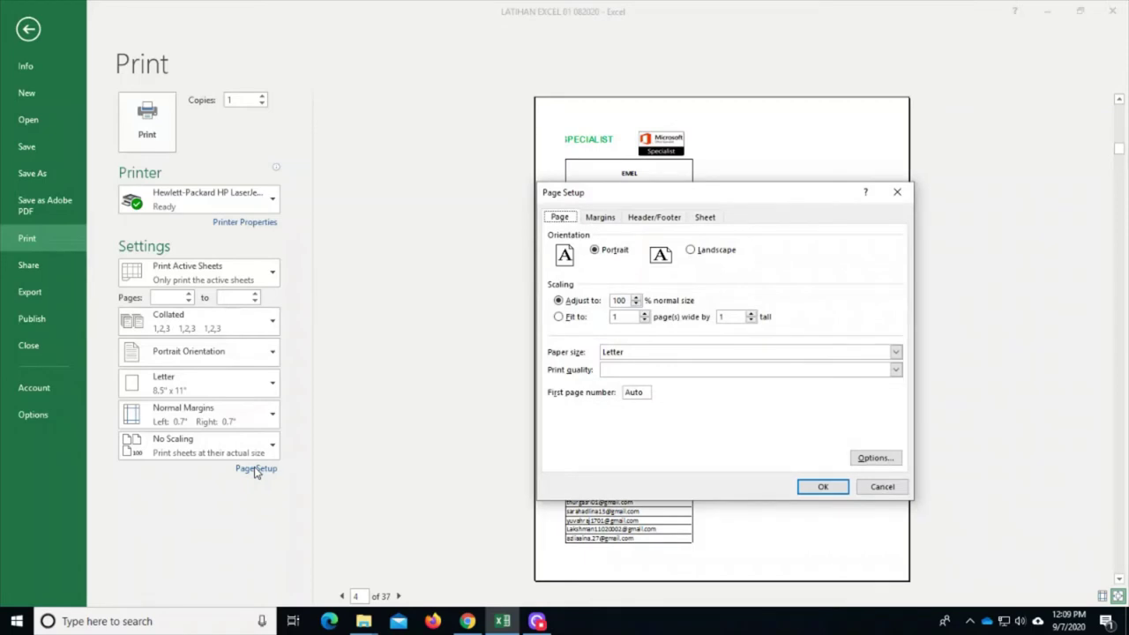
left_click(572, 319)
left_click(896, 352)
left_click(774, 393)
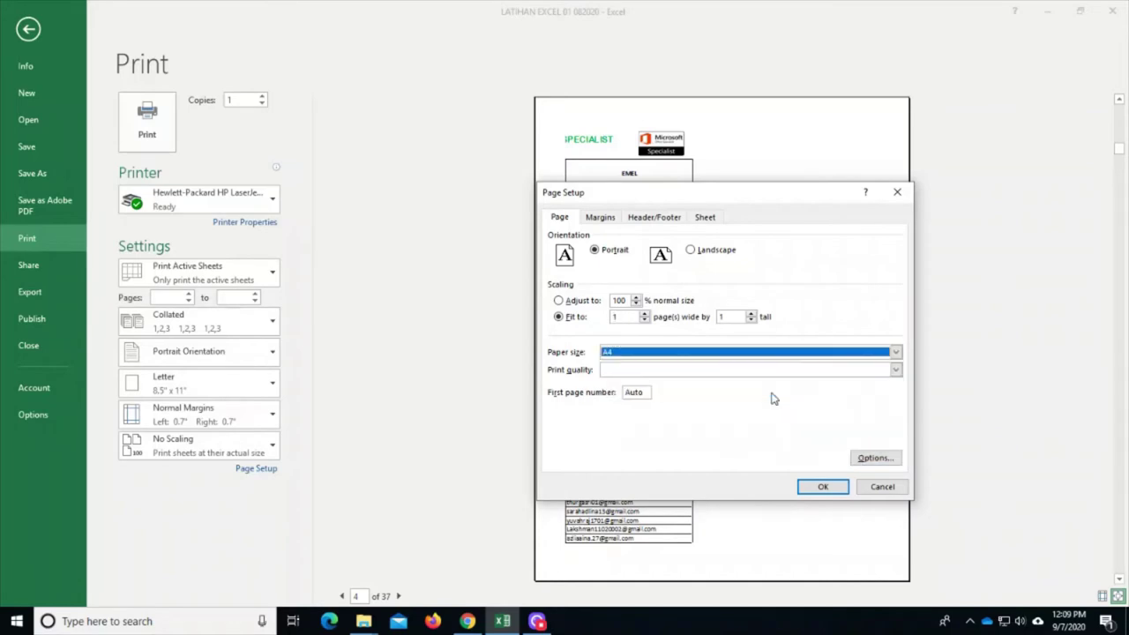
left_click(826, 490)
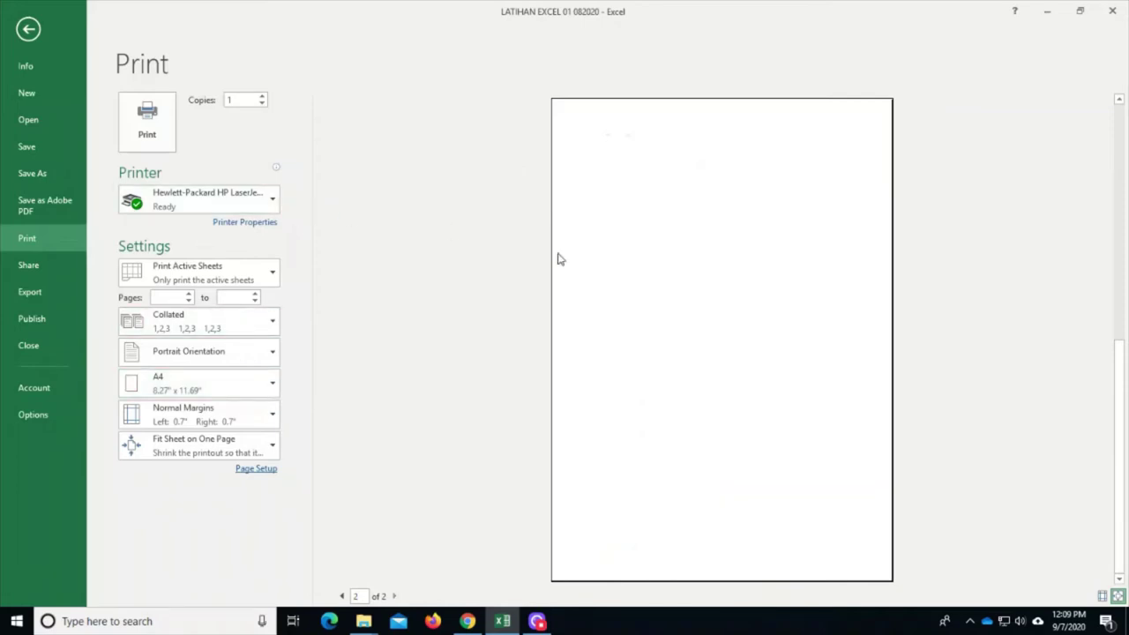
scroll(729, 432, "up", 2)
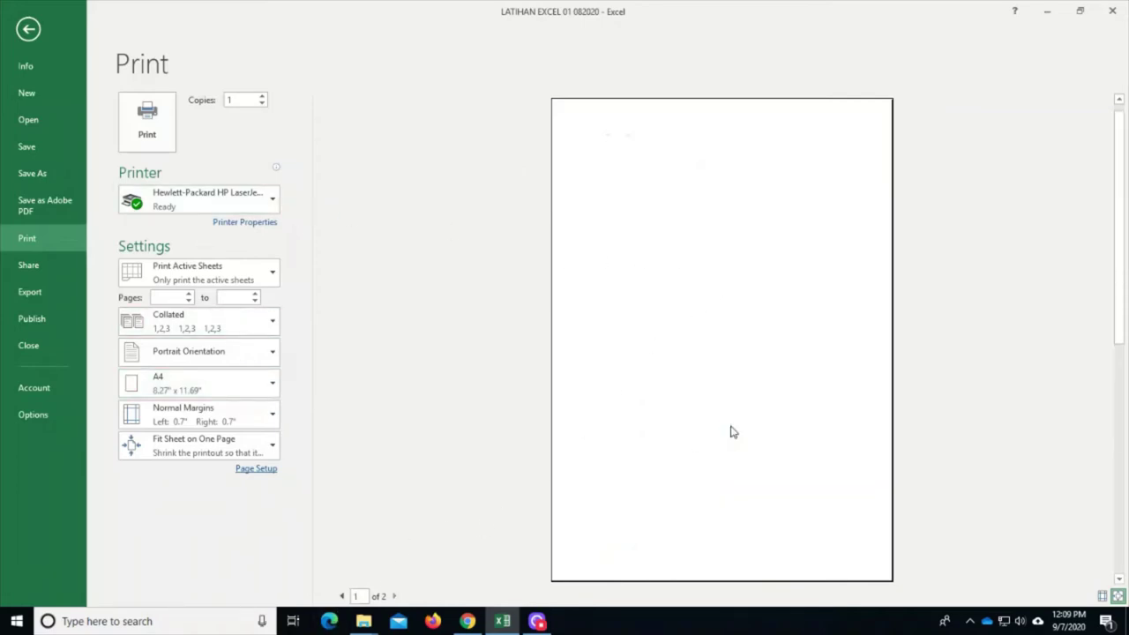
left_click(587, 158)
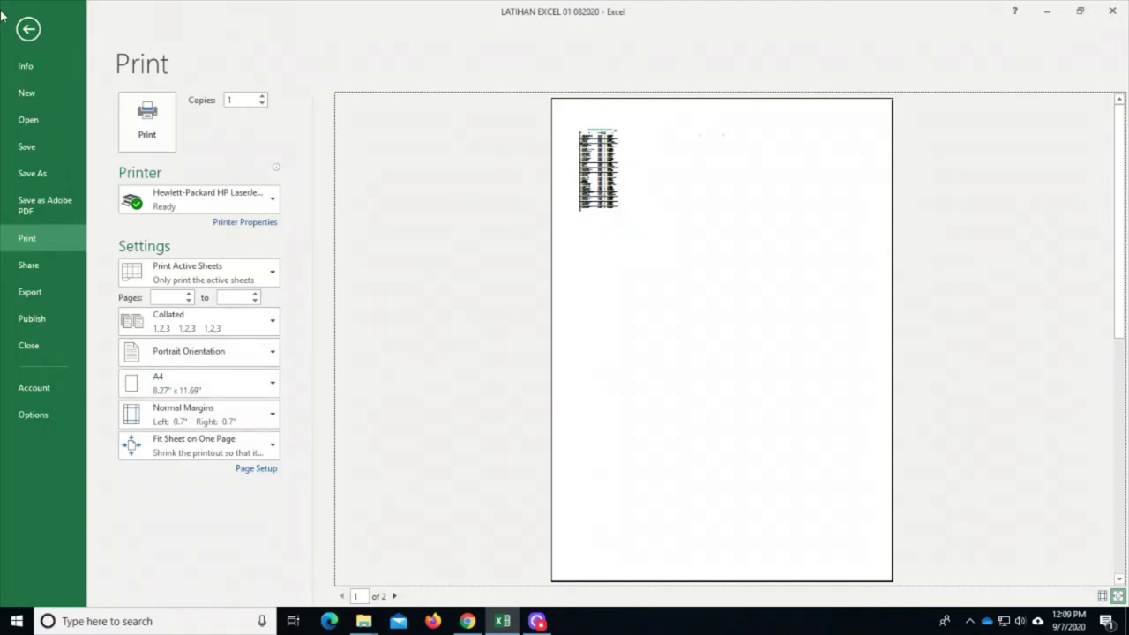
left_click(29, 30)
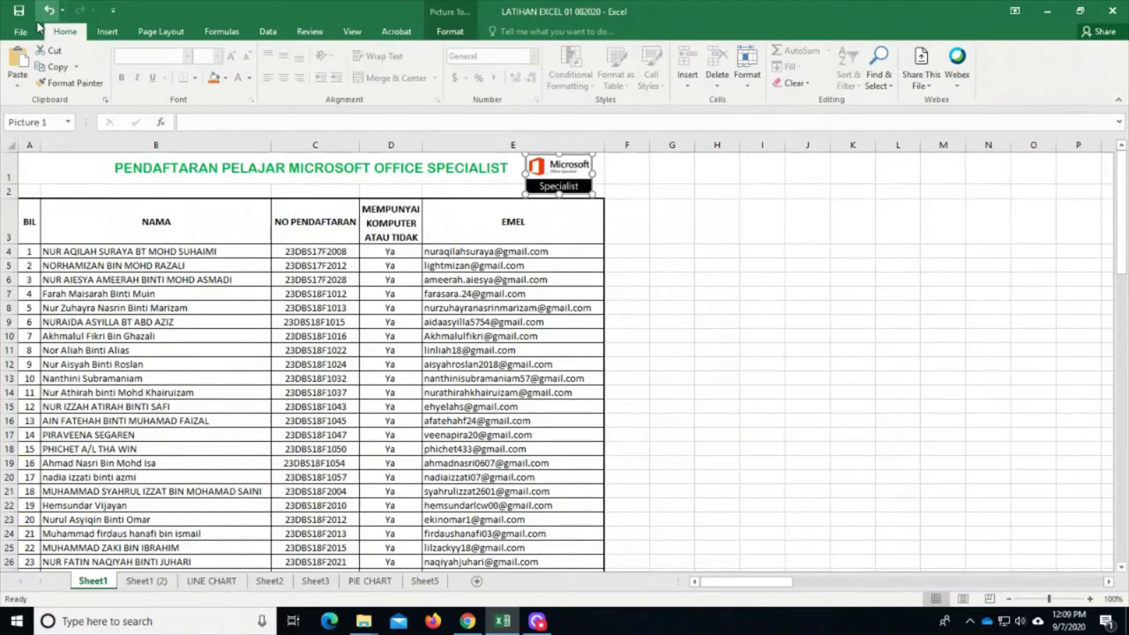
Set the print area on Sheet1 to the title and registration table, A1:E96
left_click(266, 288)
left_click_drag(78, 171, 353, 542)
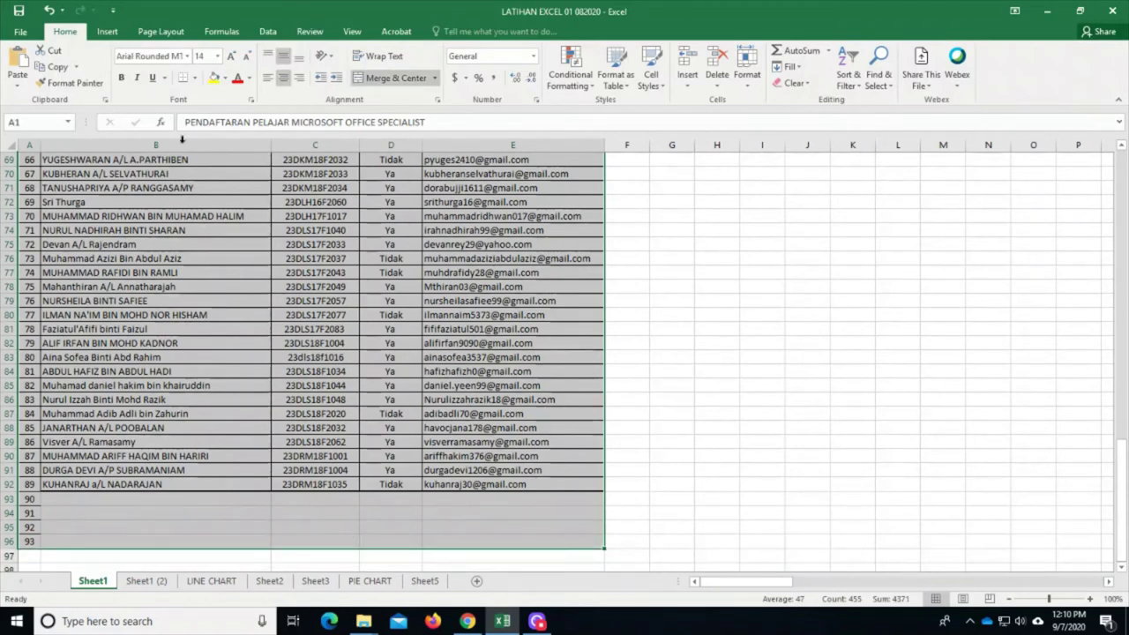
left_click(159, 30)
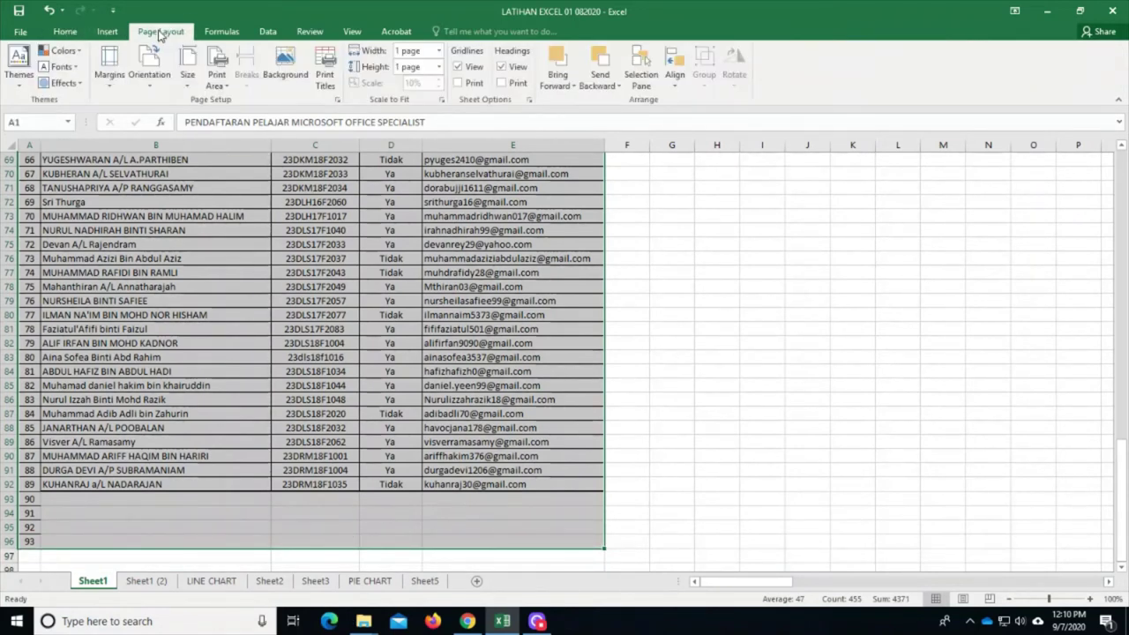
left_click(228, 83)
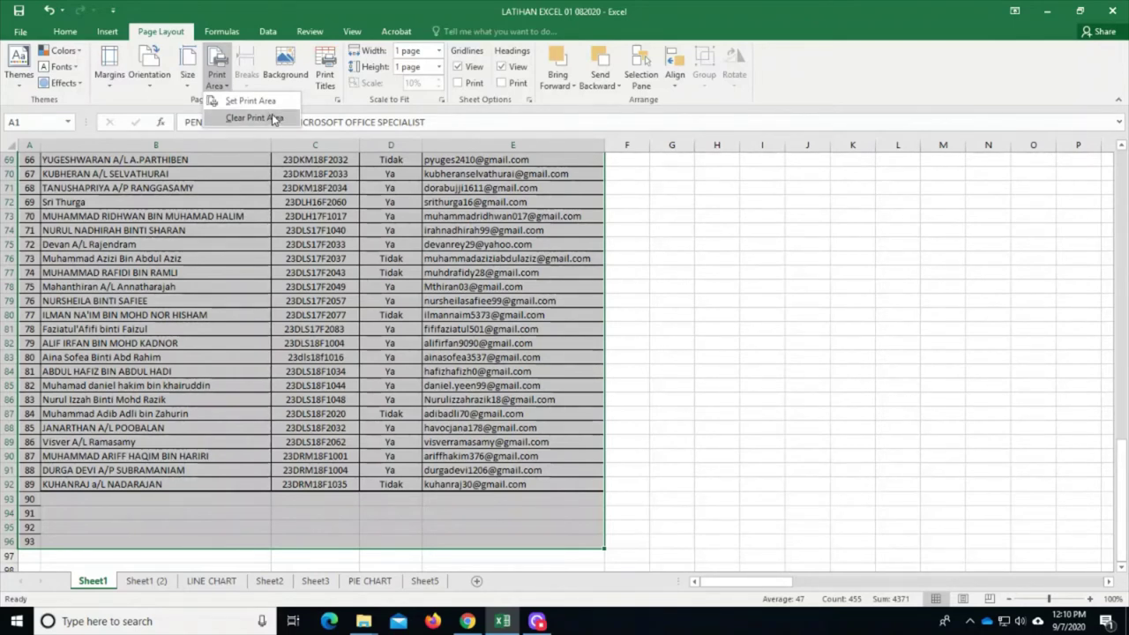
left_click(265, 103)
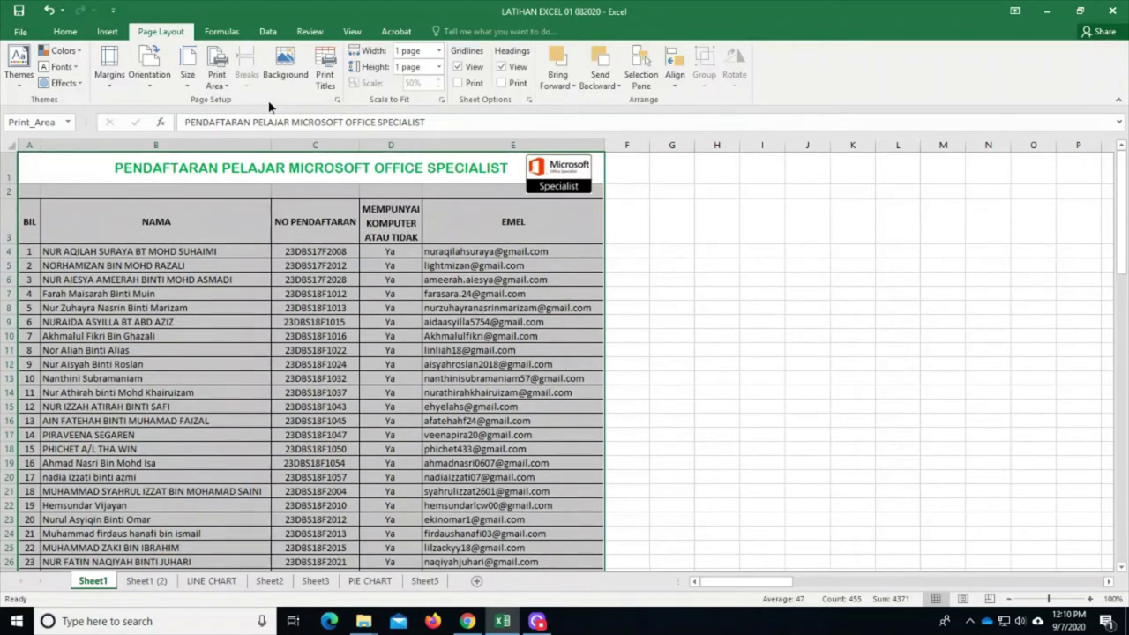
left_click(672, 254)
scroll(674, 269, "down", 15)
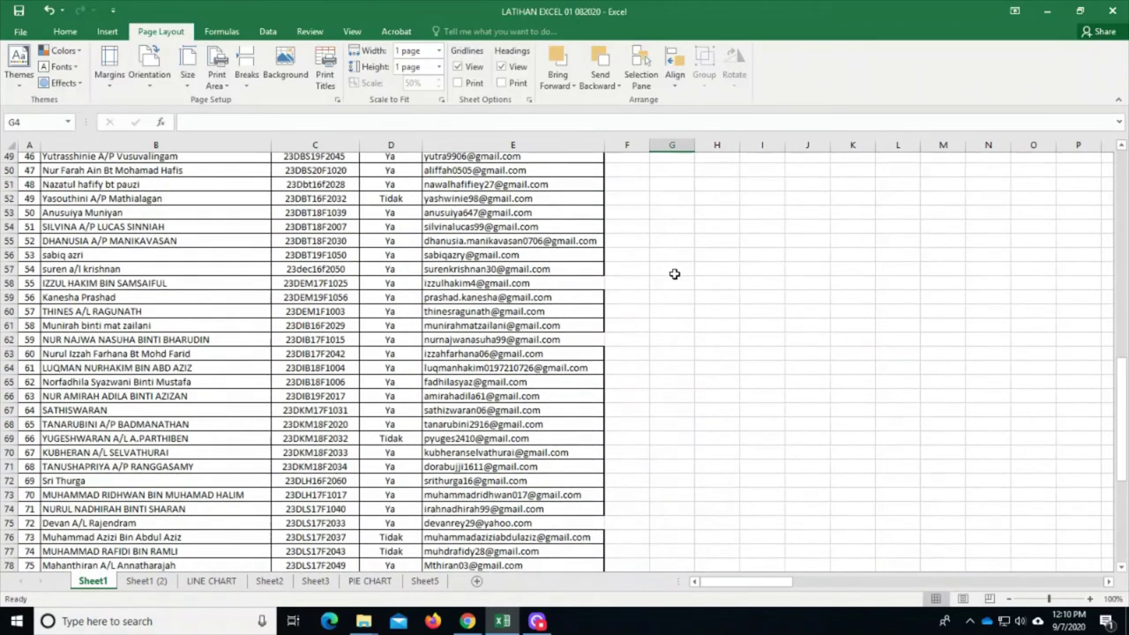
scroll(674, 273, "down", 10)
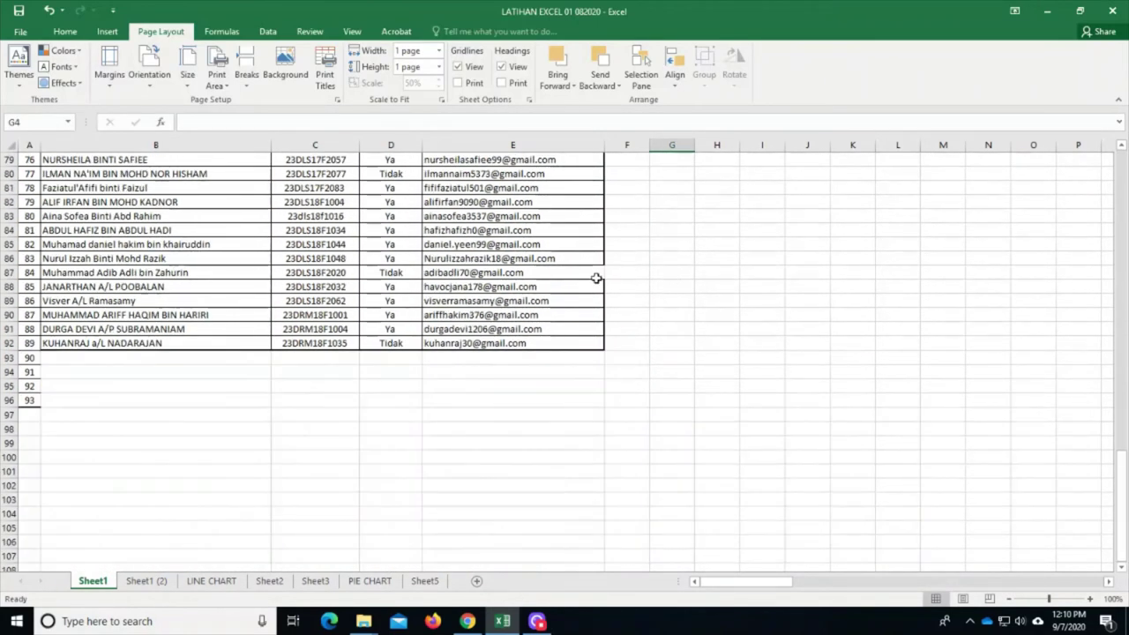
Fit the Sheet1 printout to 1 page wide by 2 tall and check the pages in the print preview
left_click(29, 36)
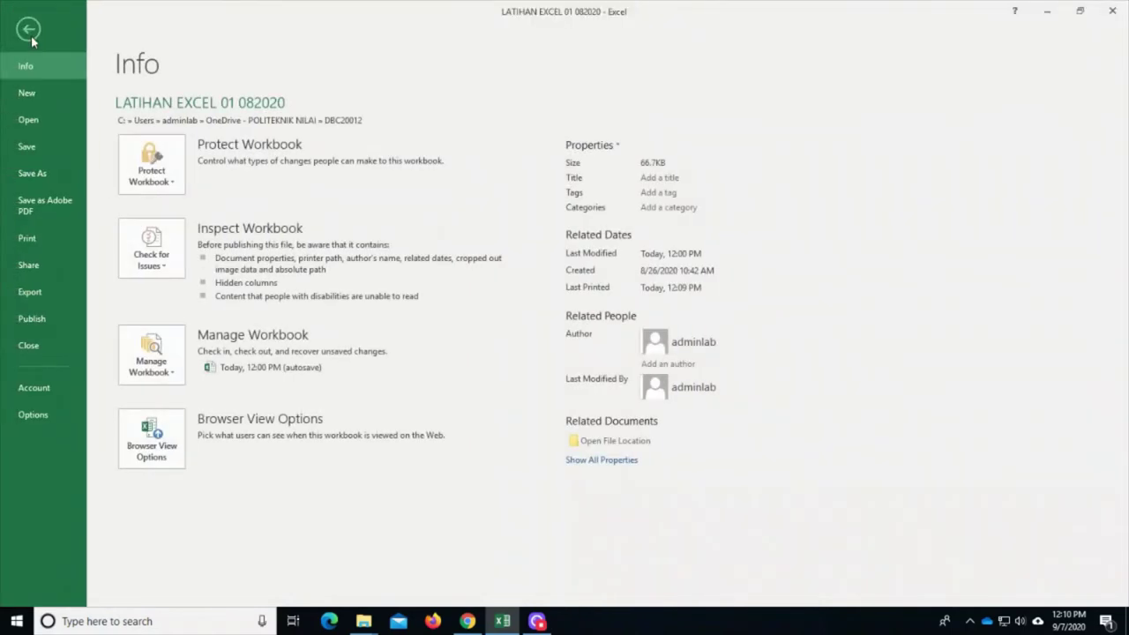
left_click(55, 239)
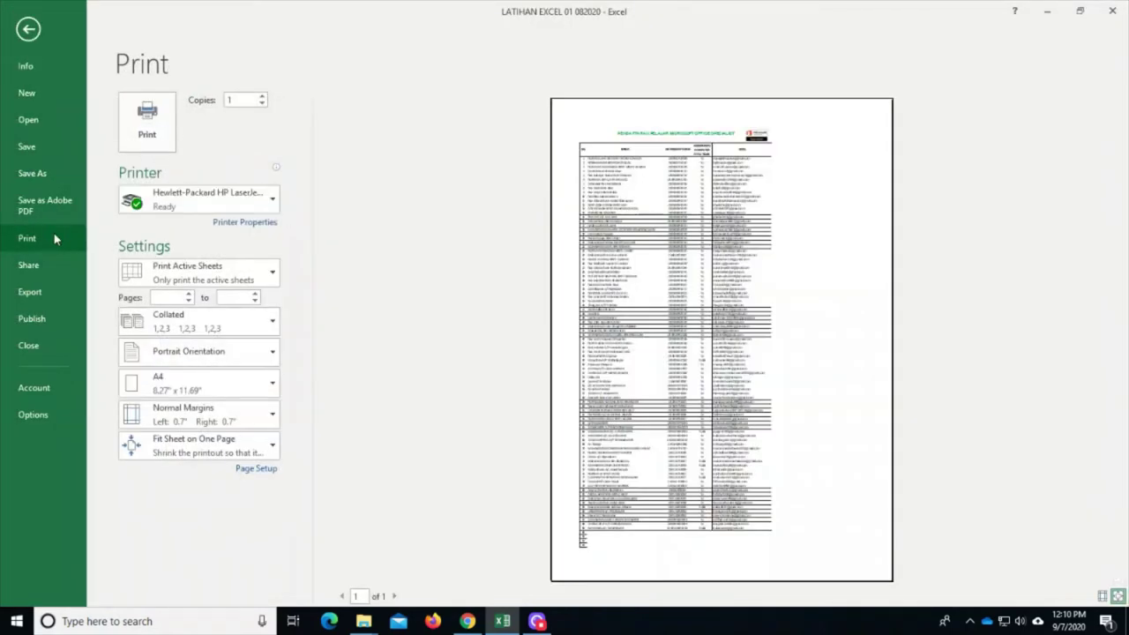
left_click(256, 469)
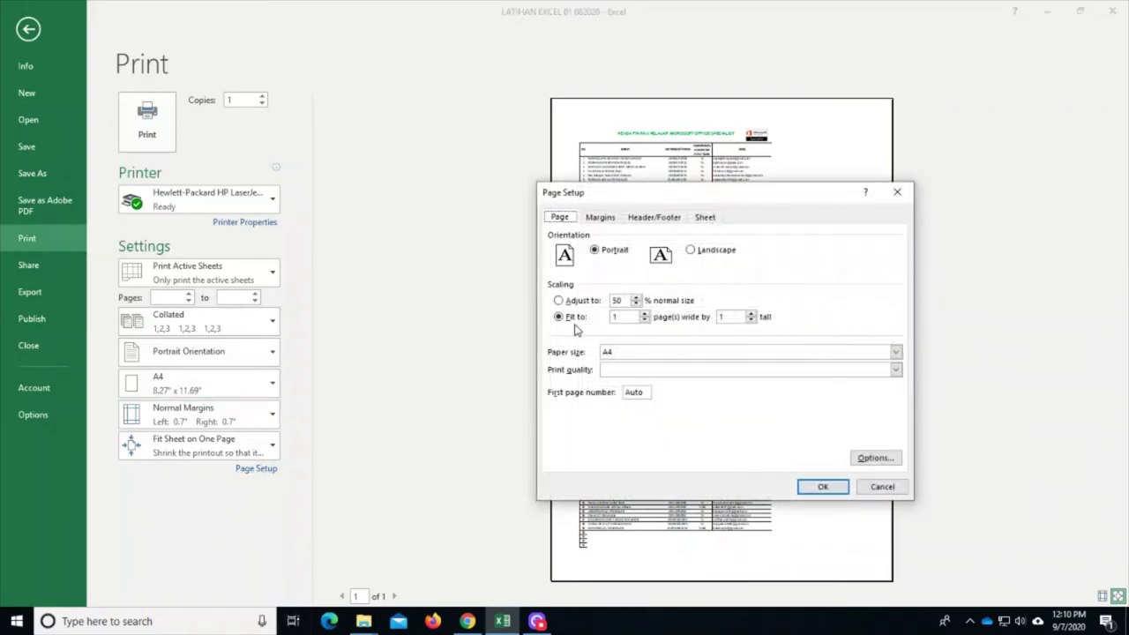
left_click(830, 489)
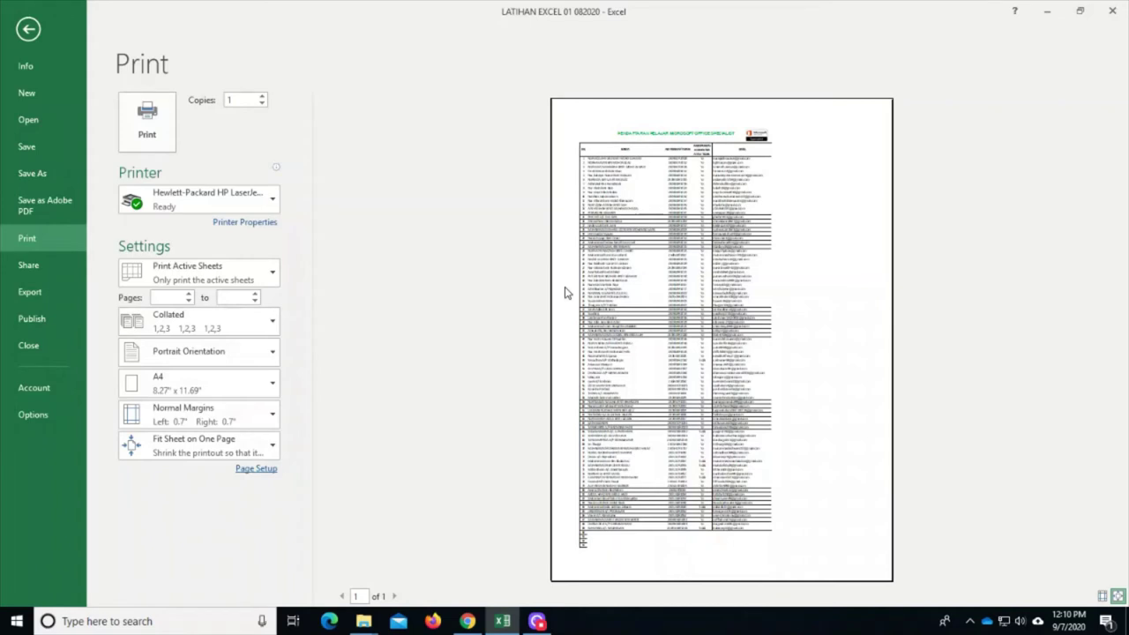
left_click(258, 470)
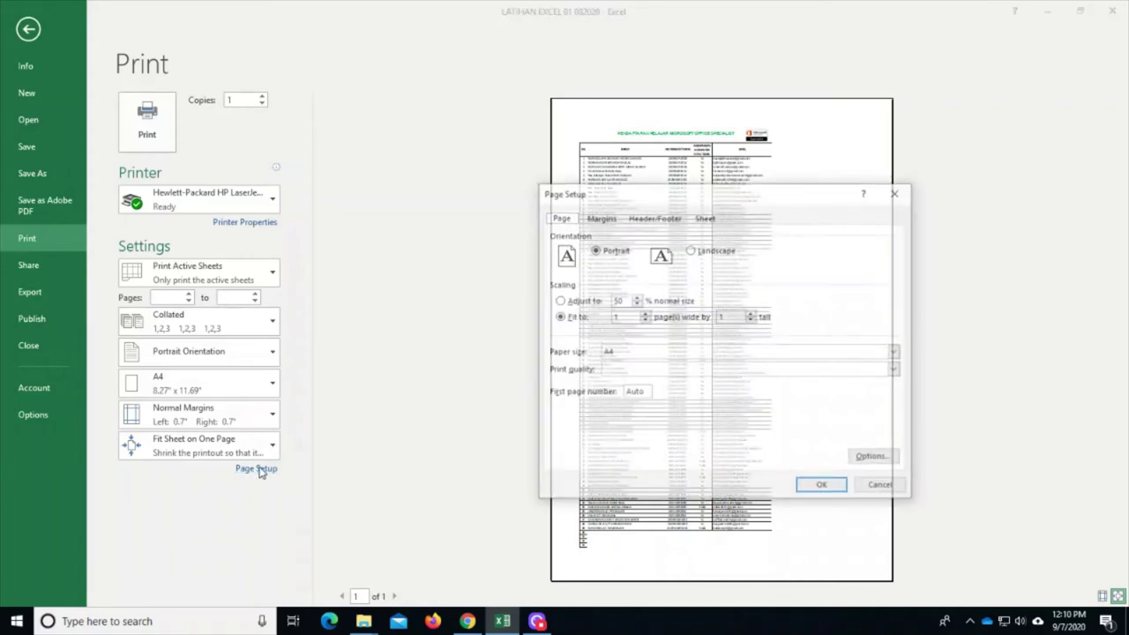
left_click(751, 314)
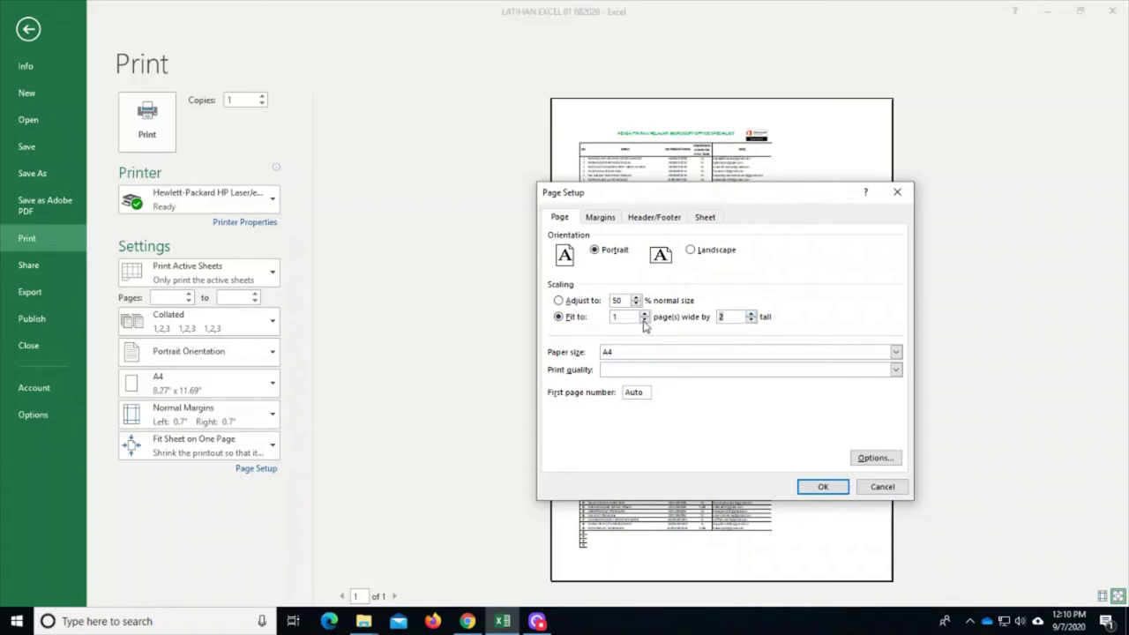
left_click(823, 487)
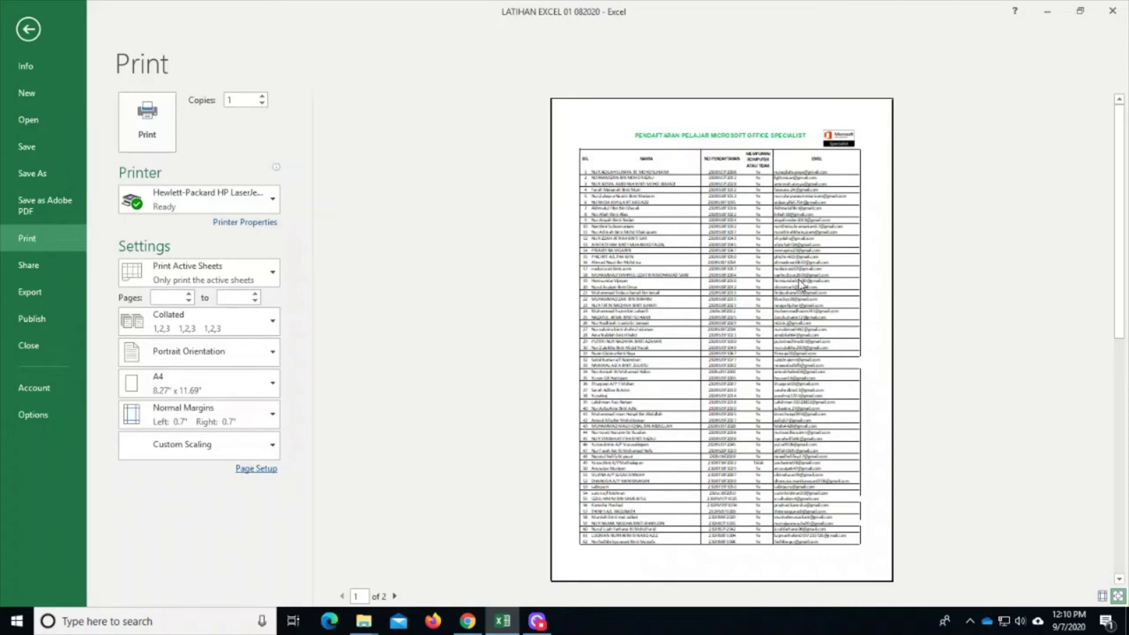
scroll(801, 285, "down", 2)
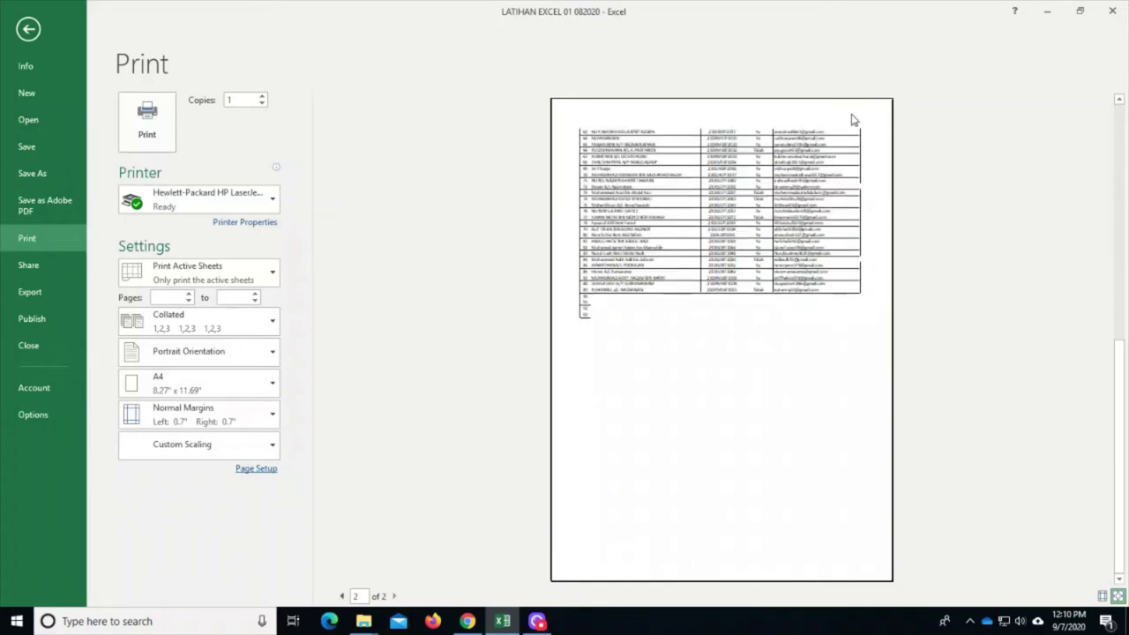
scroll(794, 251, "up", 2)
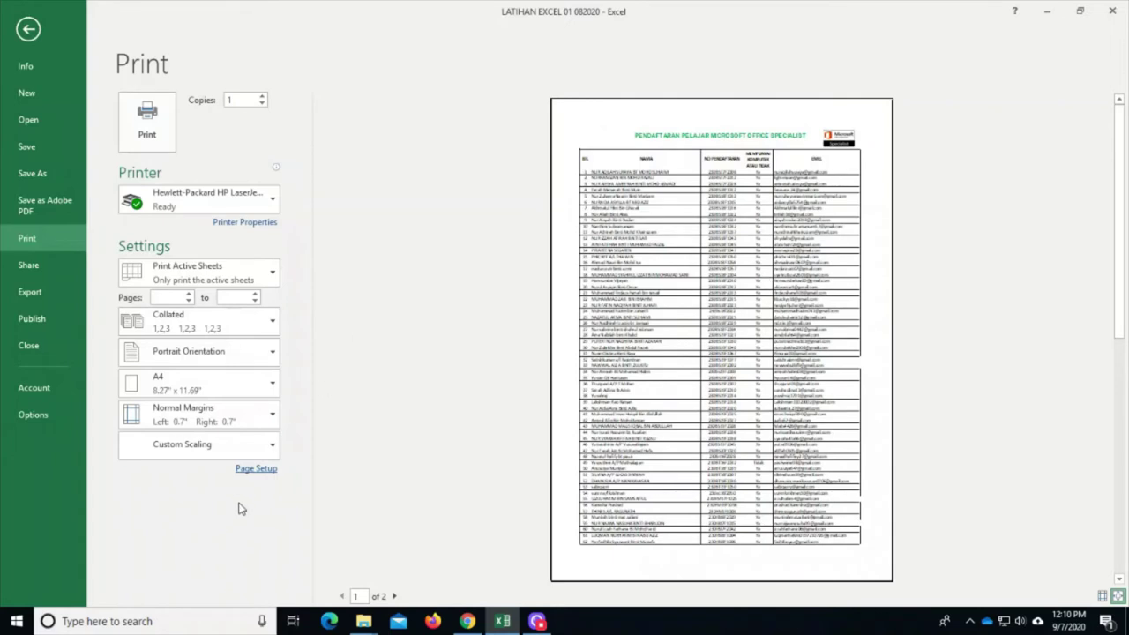
Switch the Sheet1 print scaling to Adjust to 80% of normal size, review the preview pages and return to the worksheet
left_click(255, 468)
left_click(557, 302)
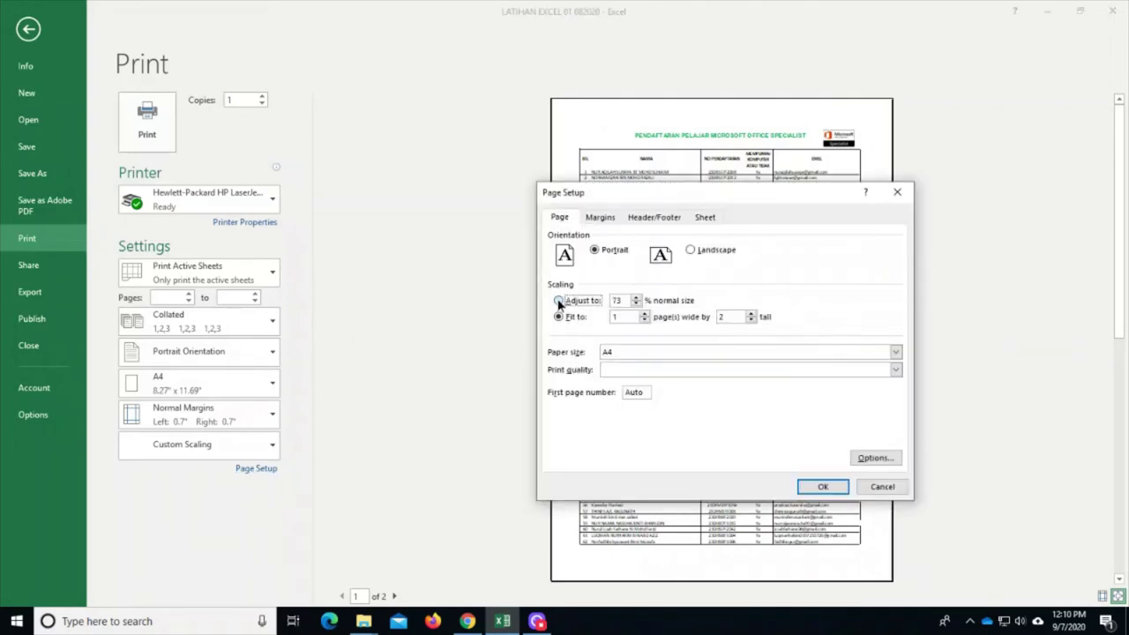
left_click(820, 486)
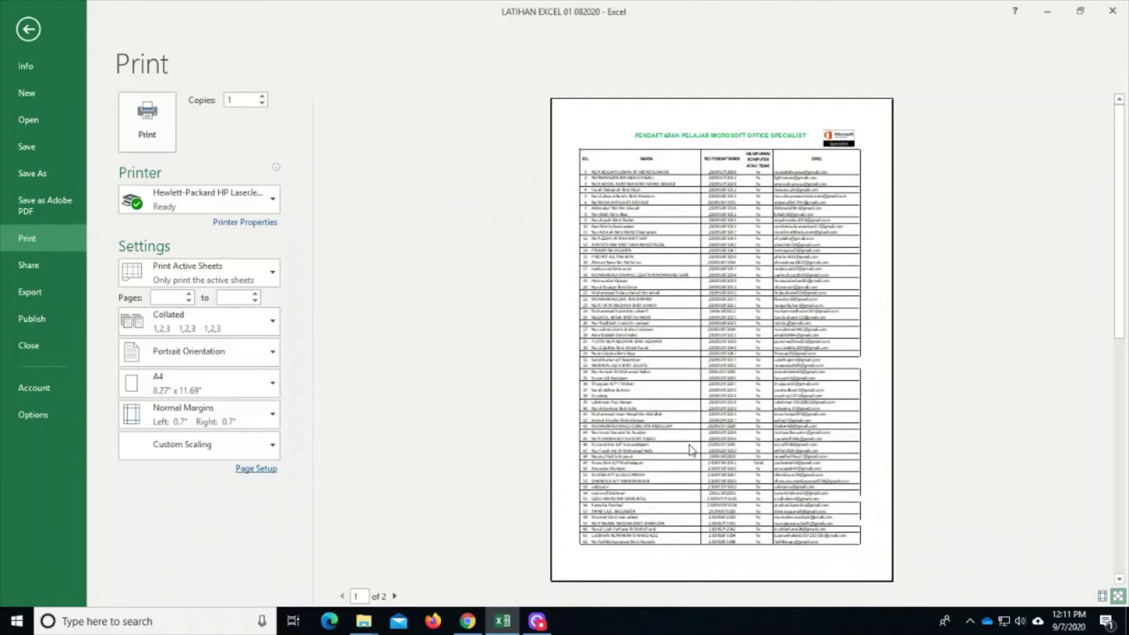
left_click(267, 468)
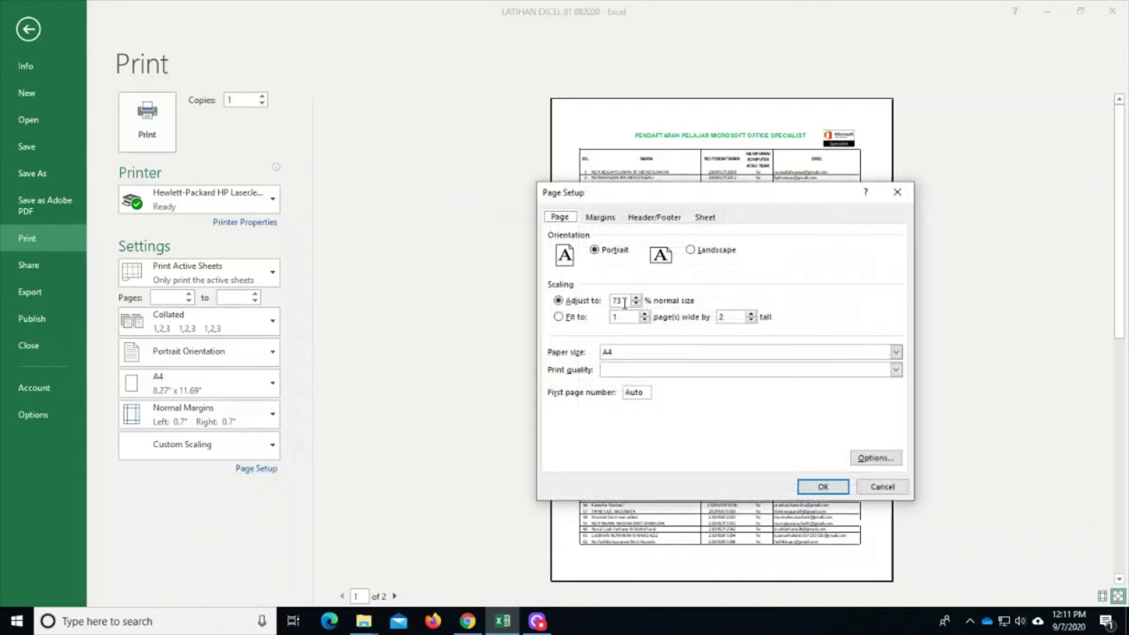
double_click(619, 300)
type("80")
left_click(821, 487)
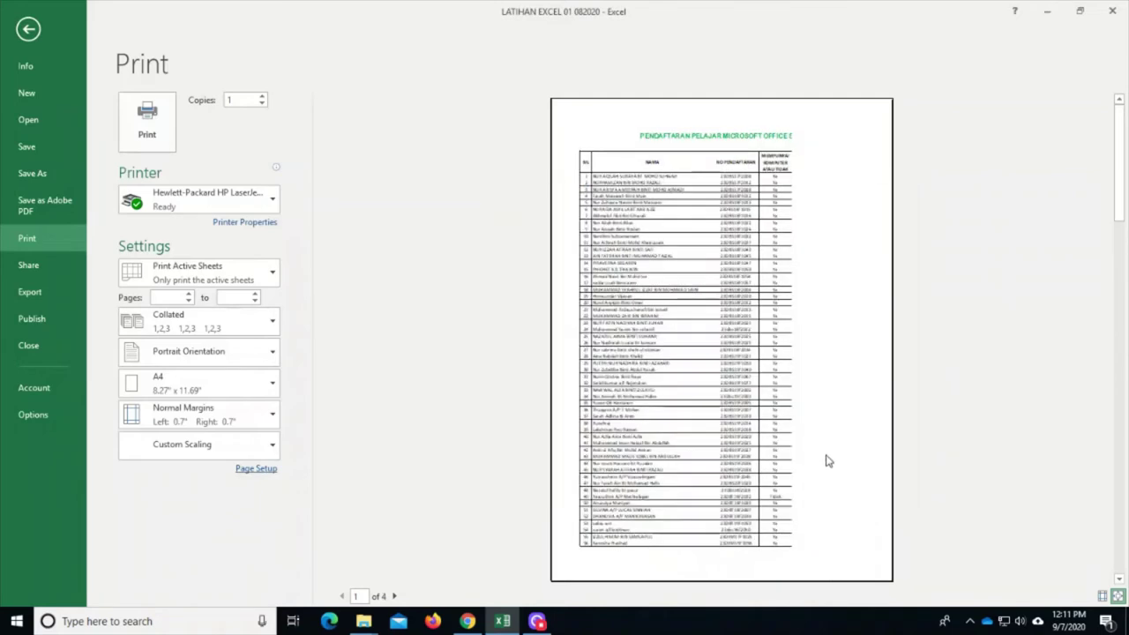
scroll(827, 460, "down", 3)
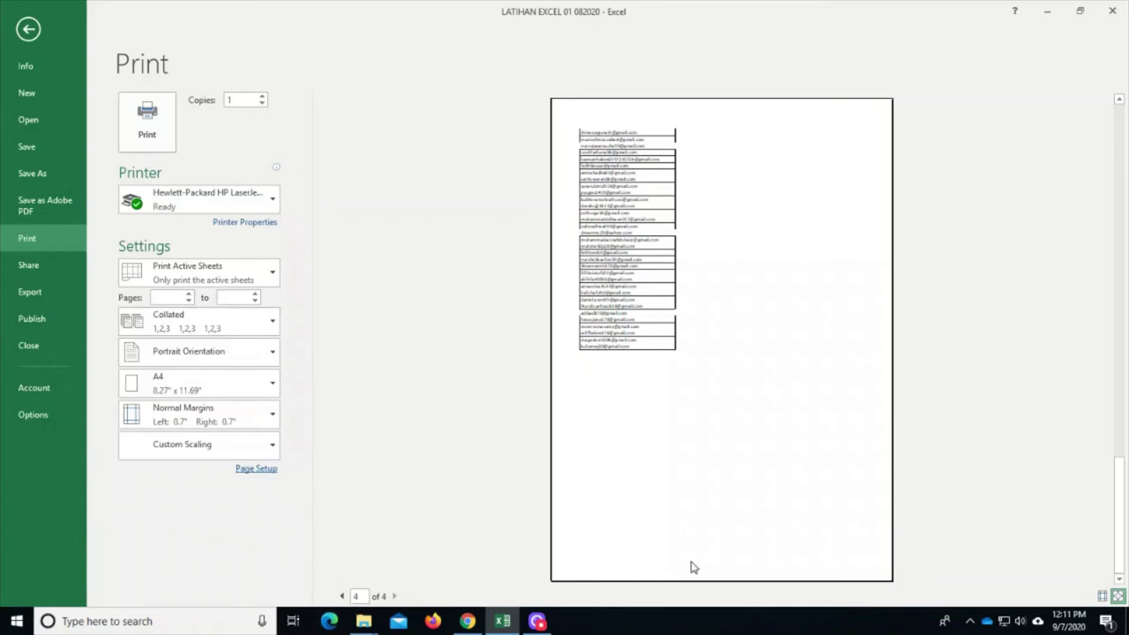
scroll(690, 565, "up", 3)
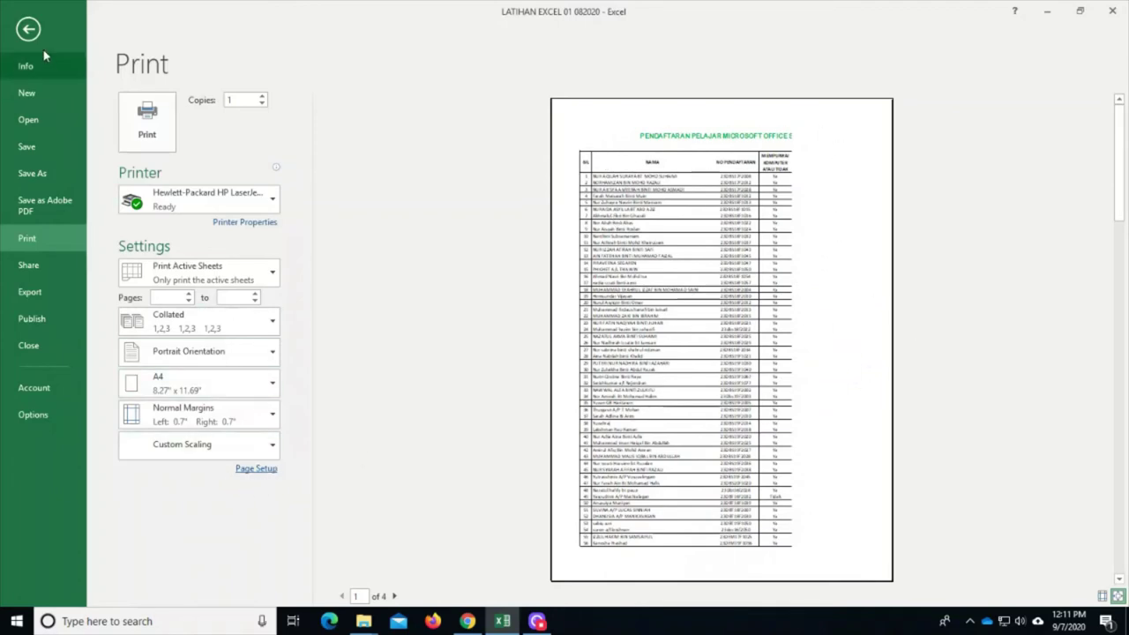
left_click(29, 29)
scroll(544, 418, "up", 5)
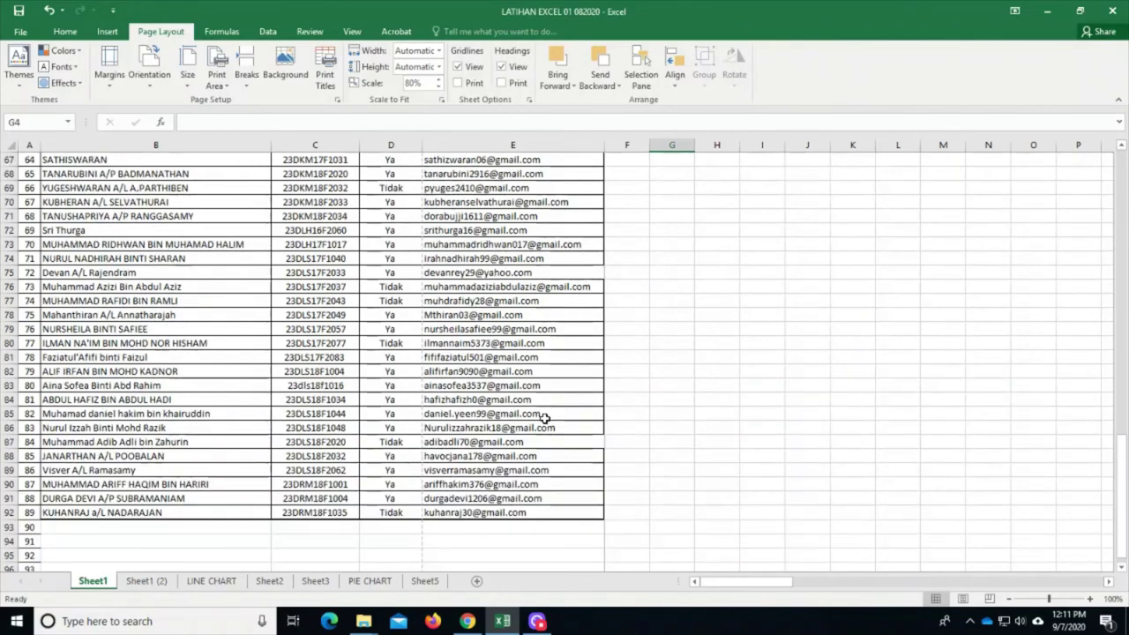
Show Sheet1 in Page Break Preview
scroll(542, 414, "down", 7)
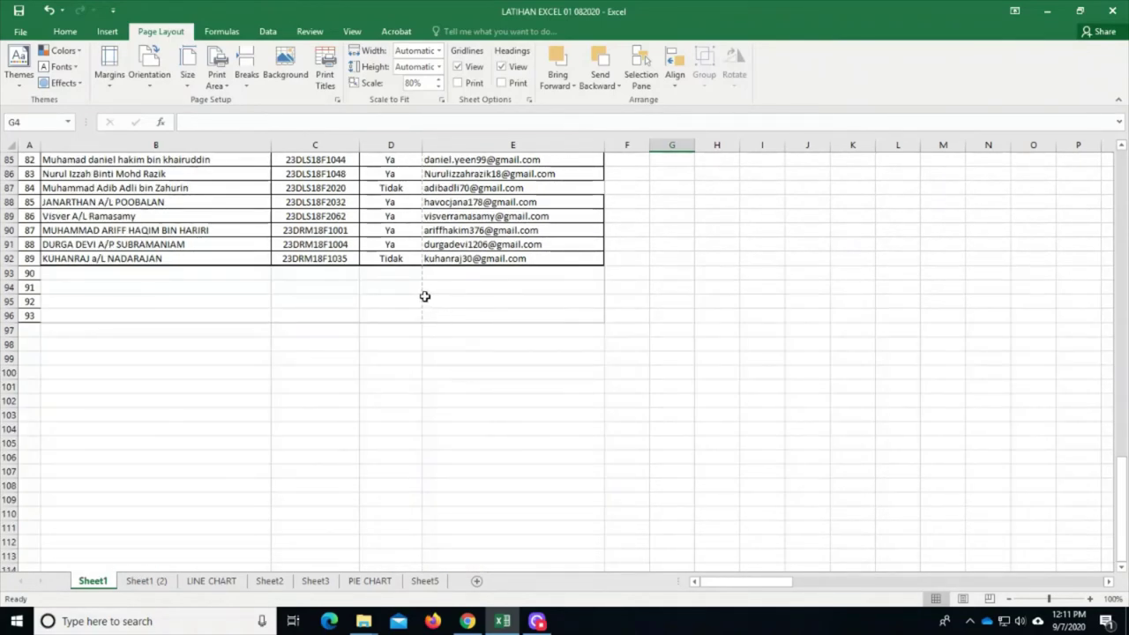
scroll(424, 297, "up", 14)
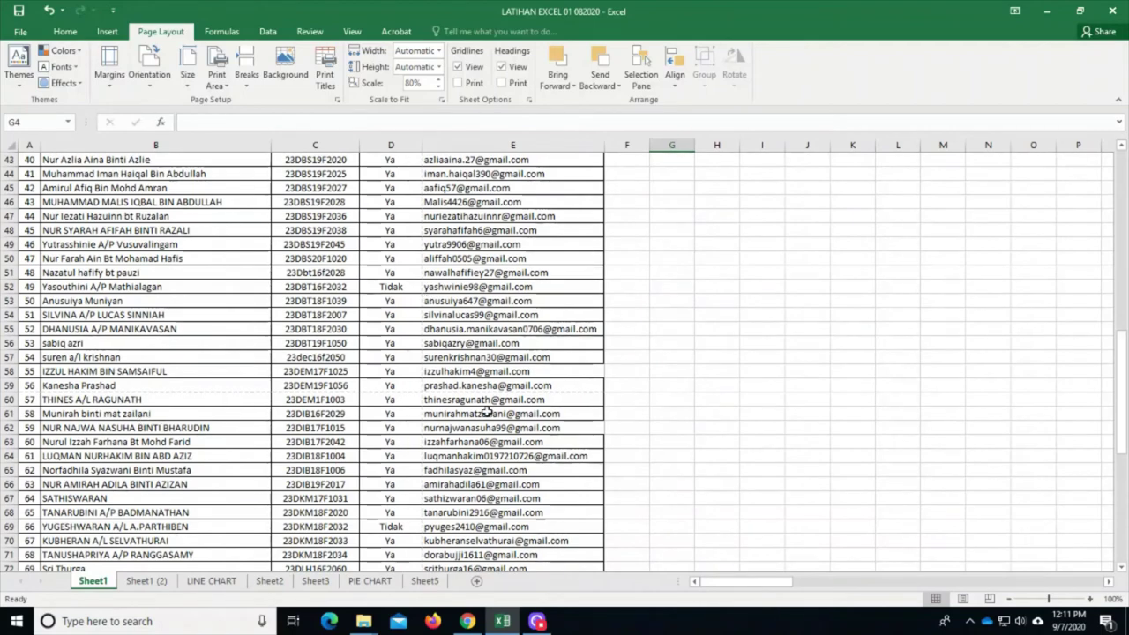
scroll(487, 412, "up", 4)
scroll(486, 412, "up", 9)
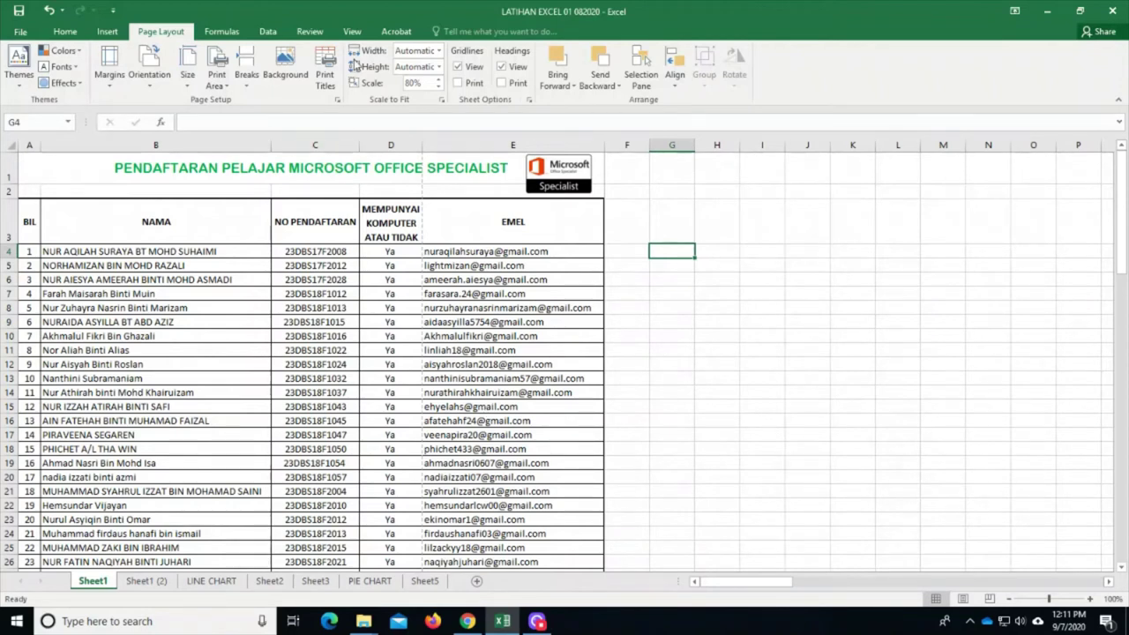
left_click(352, 33)
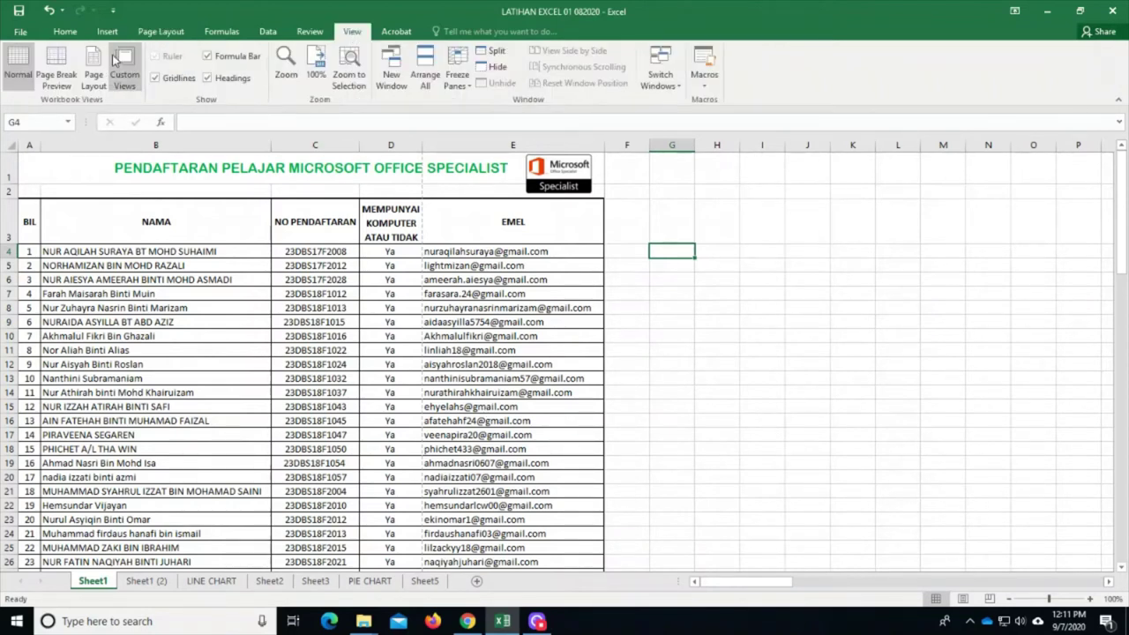
left_click(55, 69)
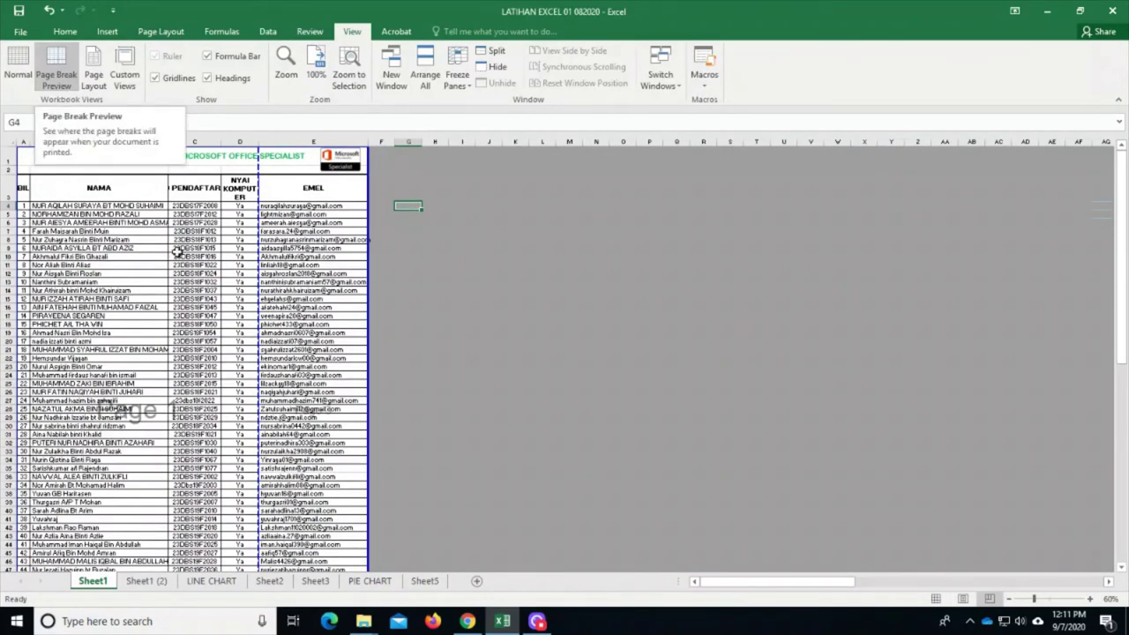
Move Sheet1's vertical page break from before column E to the outer edge of the print area
scroll(221, 273, "down", 3)
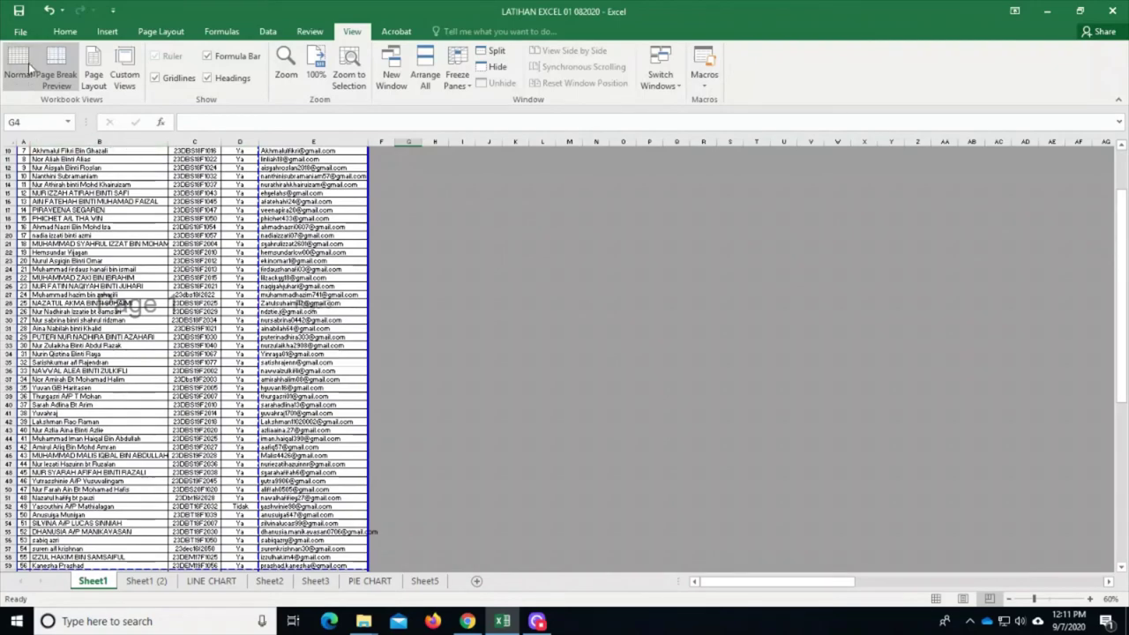
scroll(304, 303, "down", 12)
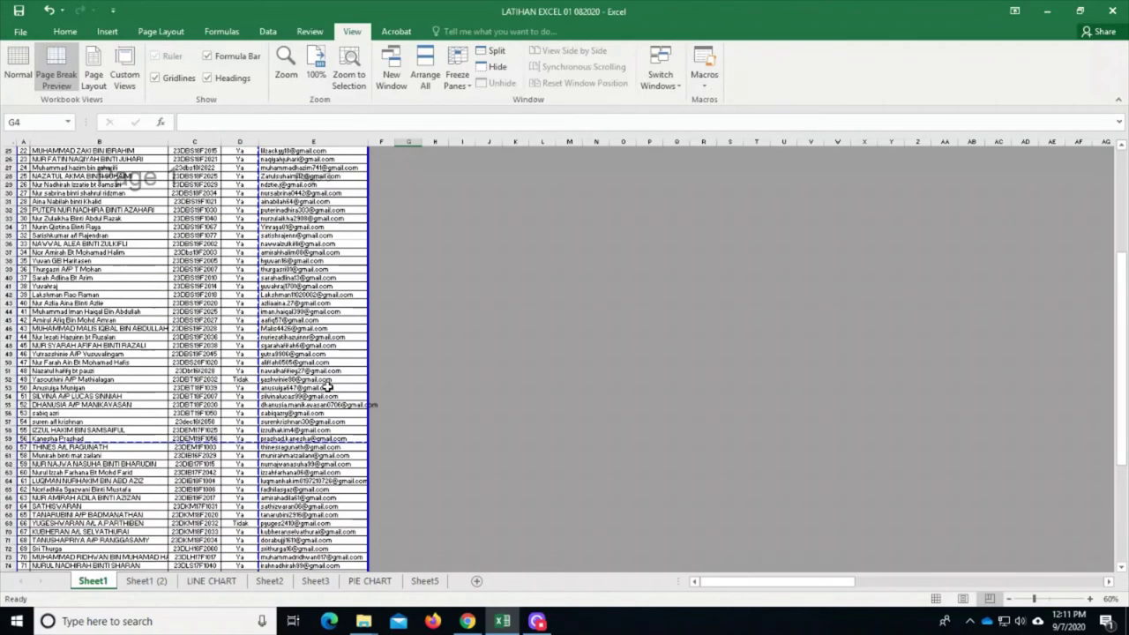
scroll(327, 386, "down", 2)
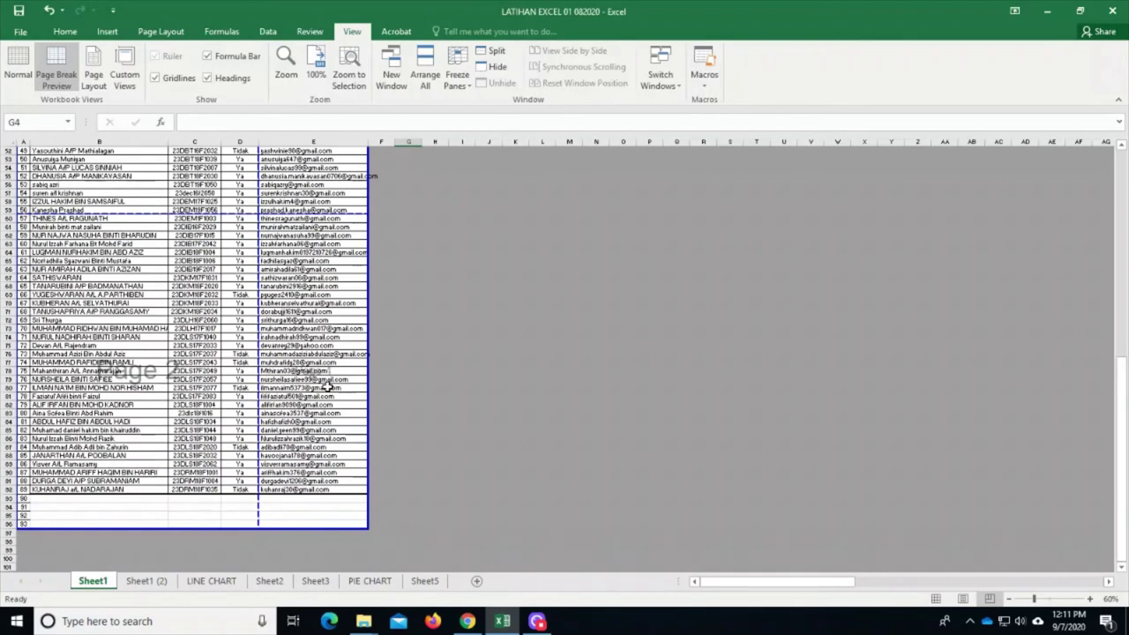
scroll(326, 387, "up", 10)
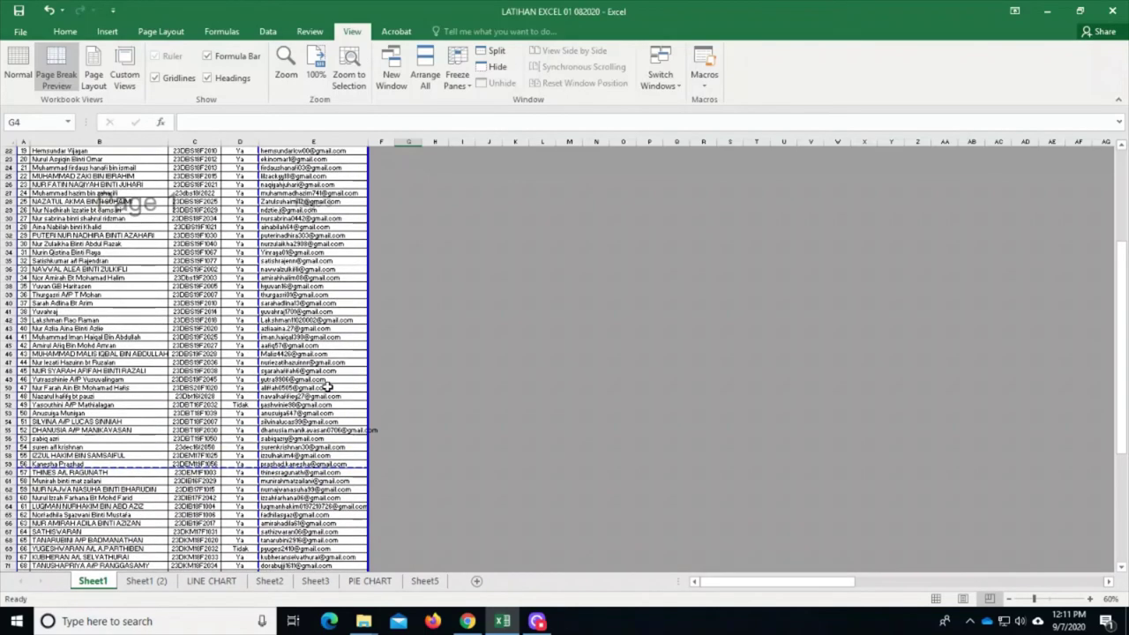
scroll(326, 386, "down", 9)
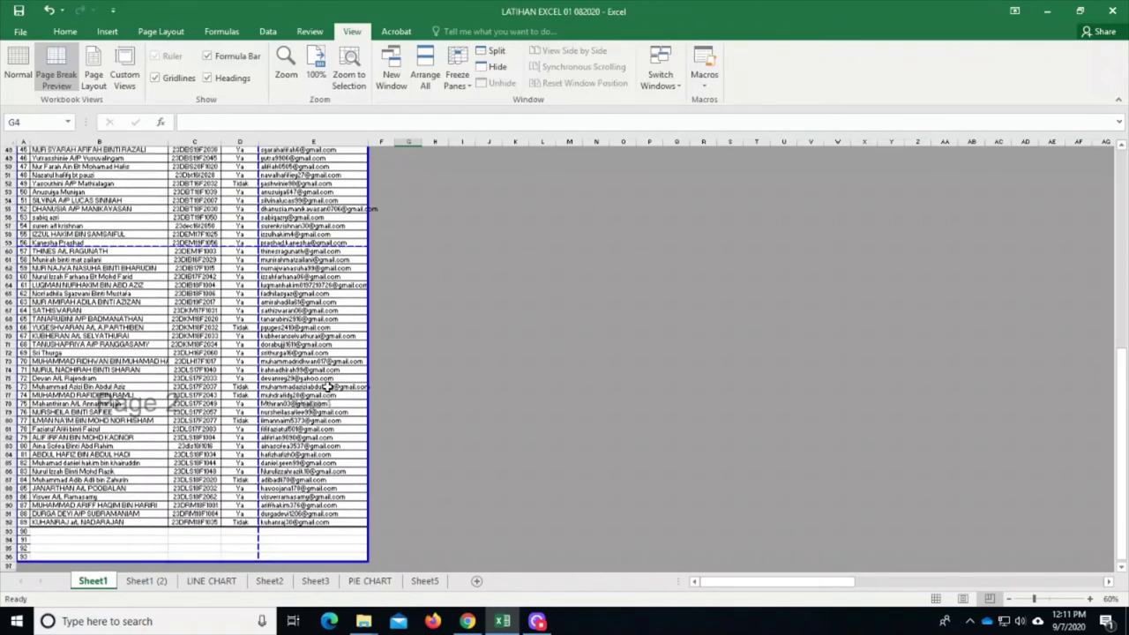
scroll(327, 387, "up", 9)
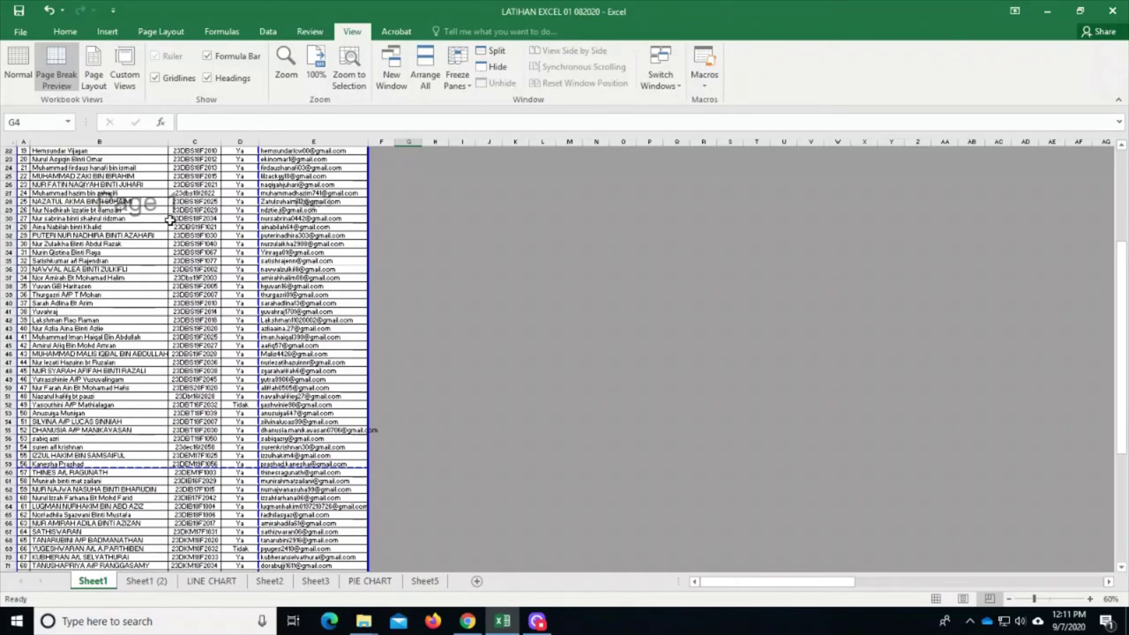
left_click(171, 218)
scroll(121, 479, "down", 4)
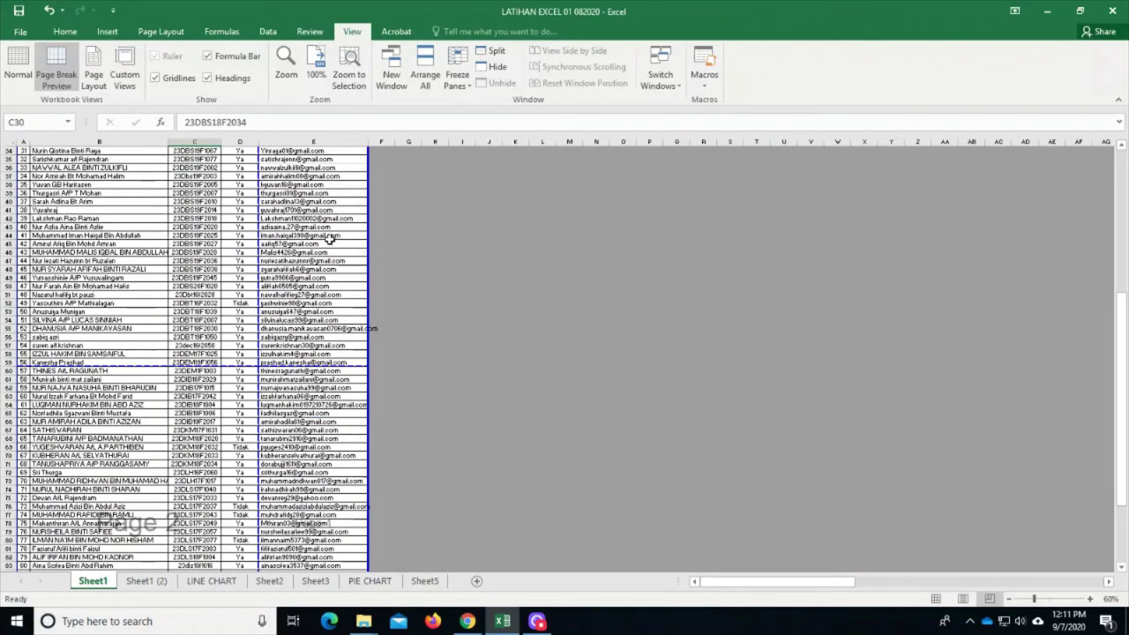
scroll(311, 481, "up", 8)
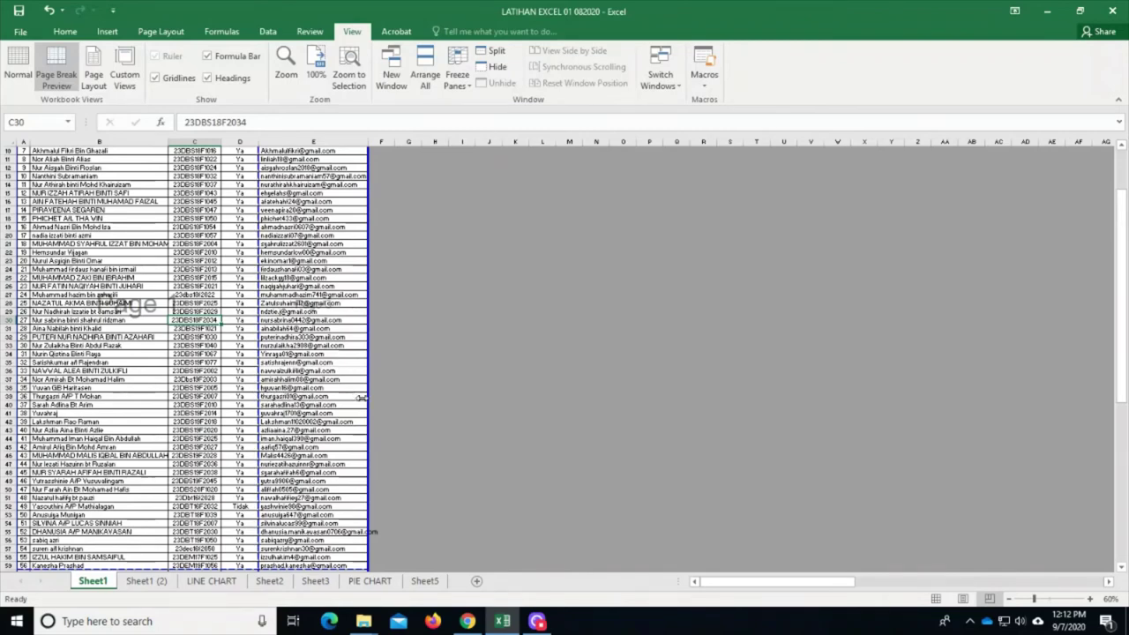
scroll(350, 405, "down", 15)
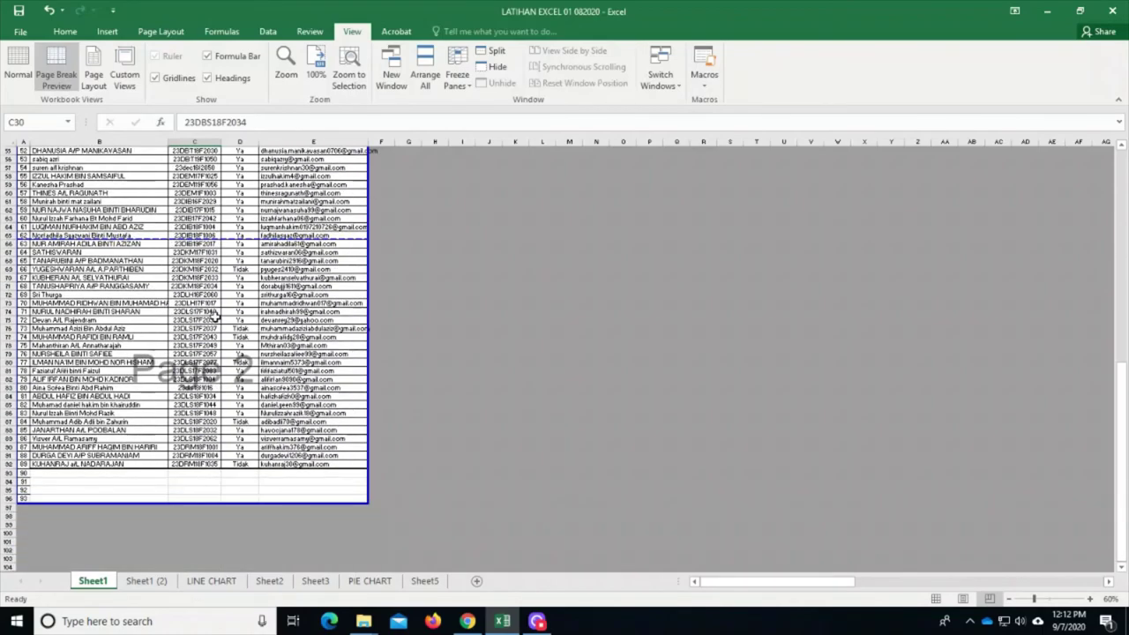
Examine the page areas on Sheet1 and where the horizontal page break splits the registration list
scroll(216, 317, "up", 13)
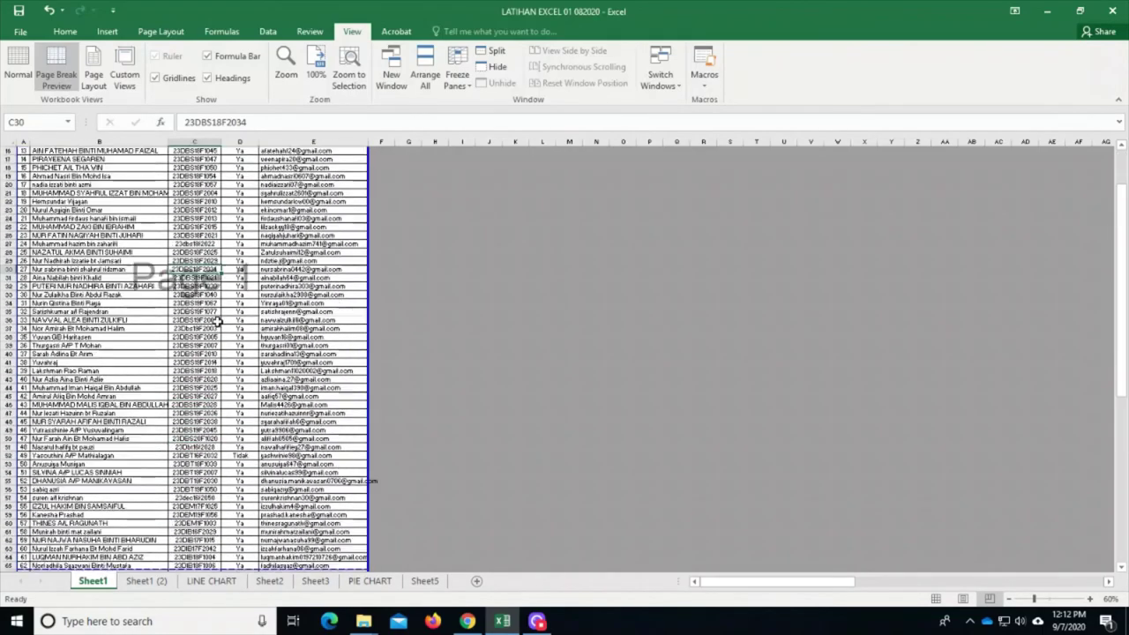
scroll(218, 321, "down", 16)
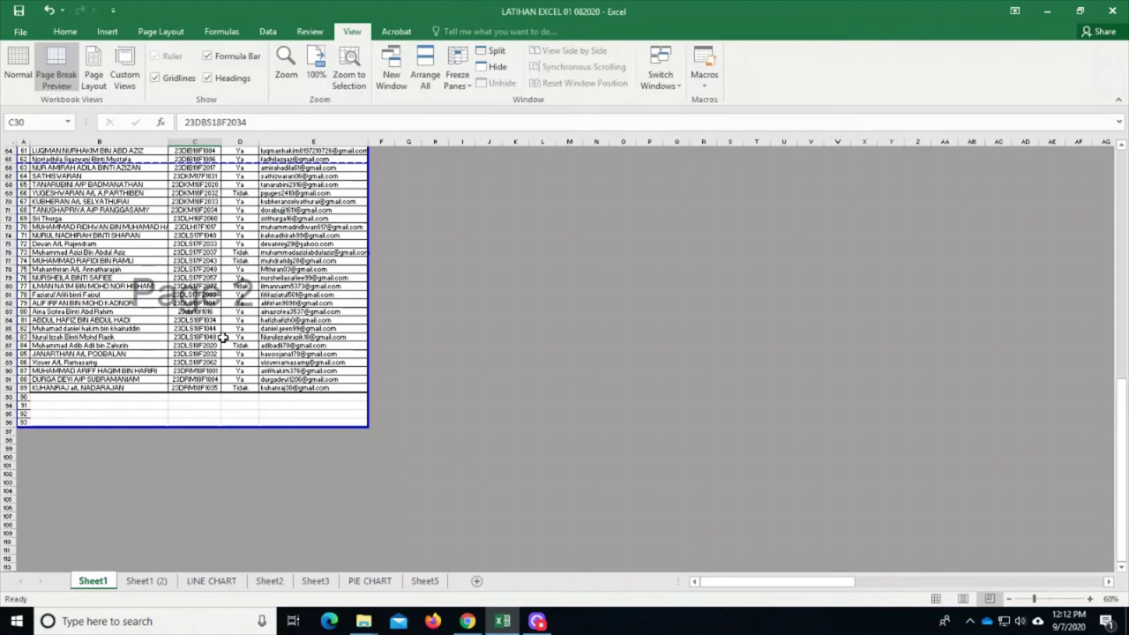
scroll(223, 338, "up", 20)
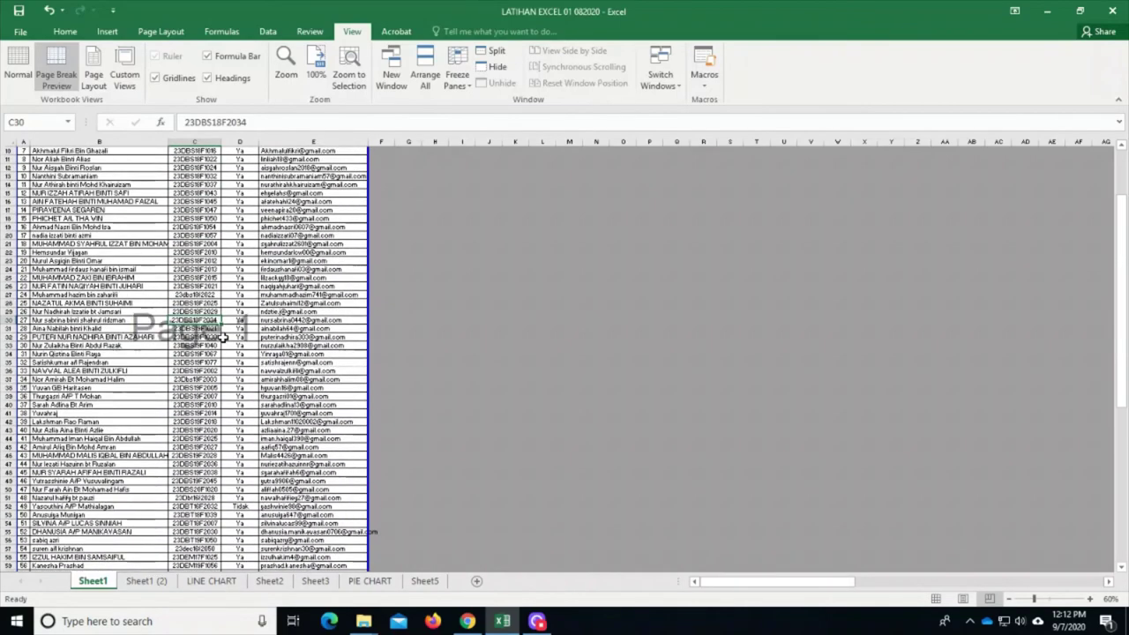
scroll(224, 338, "down", 14)
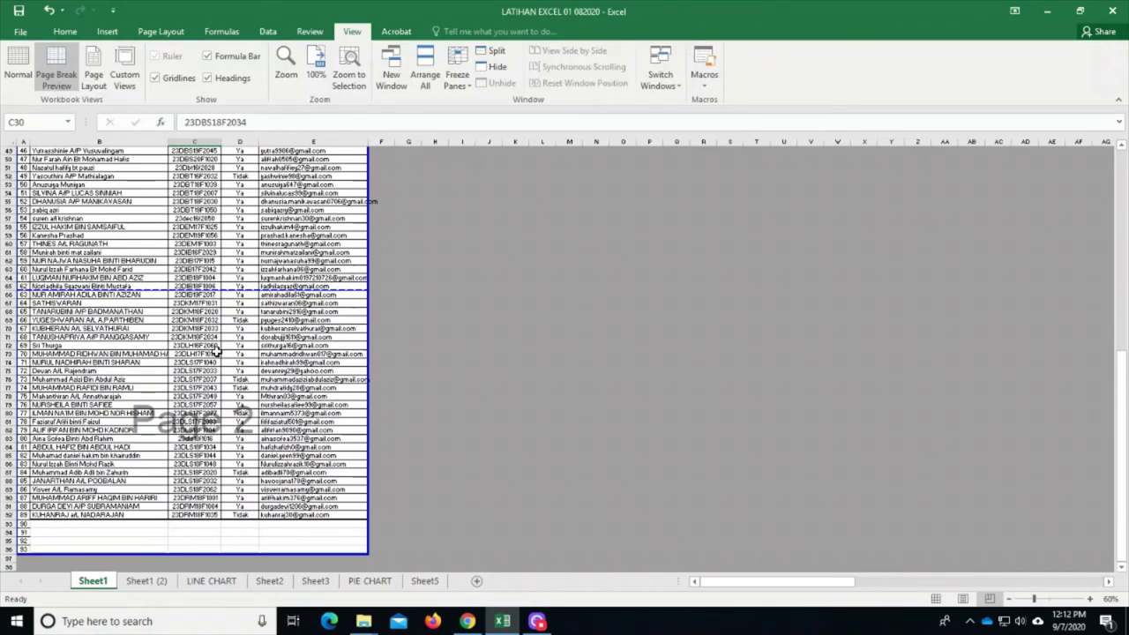
scroll(216, 352, "up", 14)
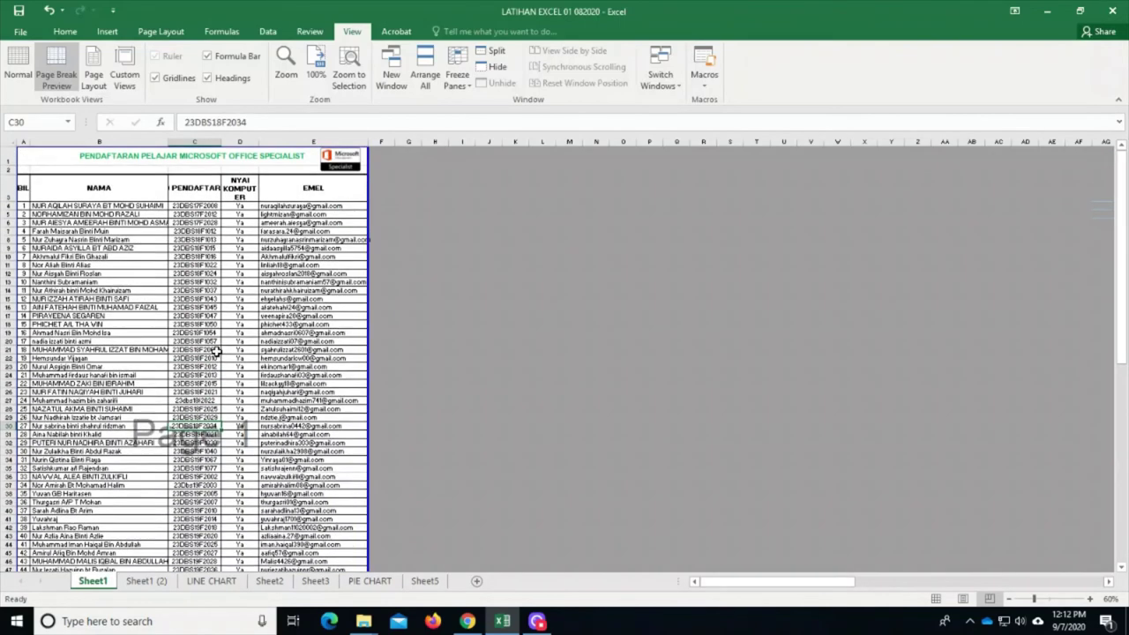
scroll(216, 351, "down", 14)
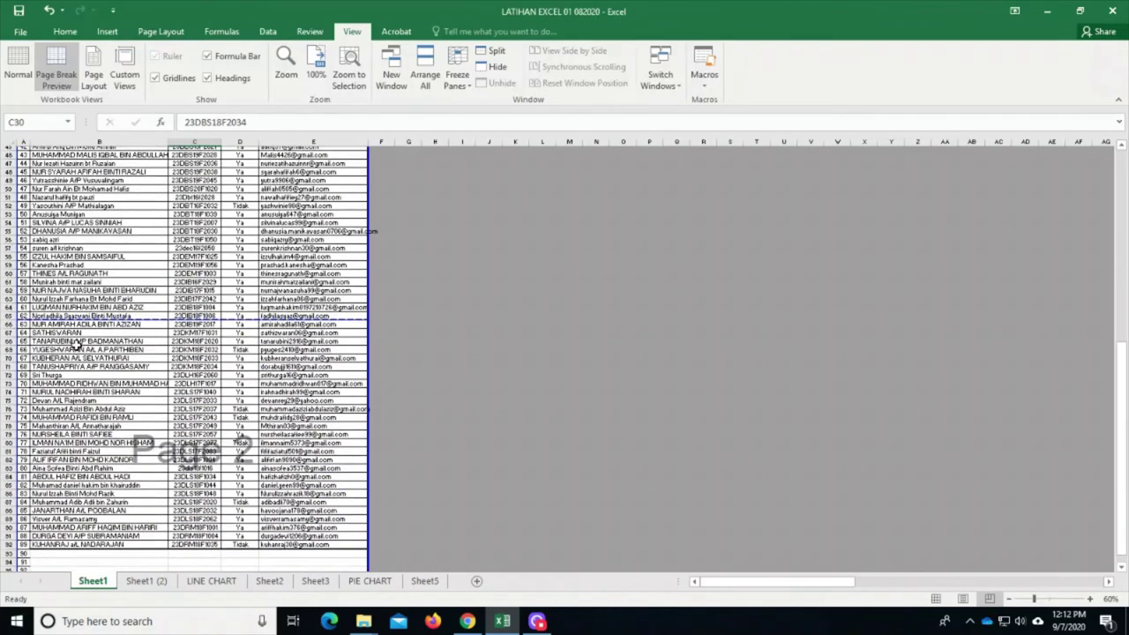
scroll(78, 343, "up", 14)
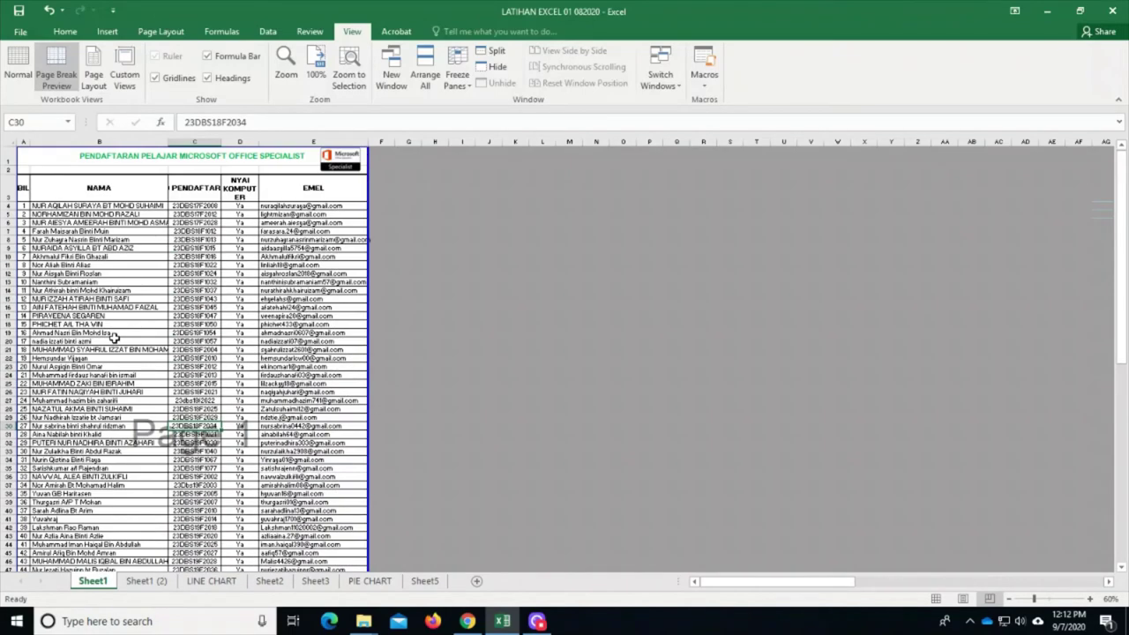
scroll(114, 338, "down", 15)
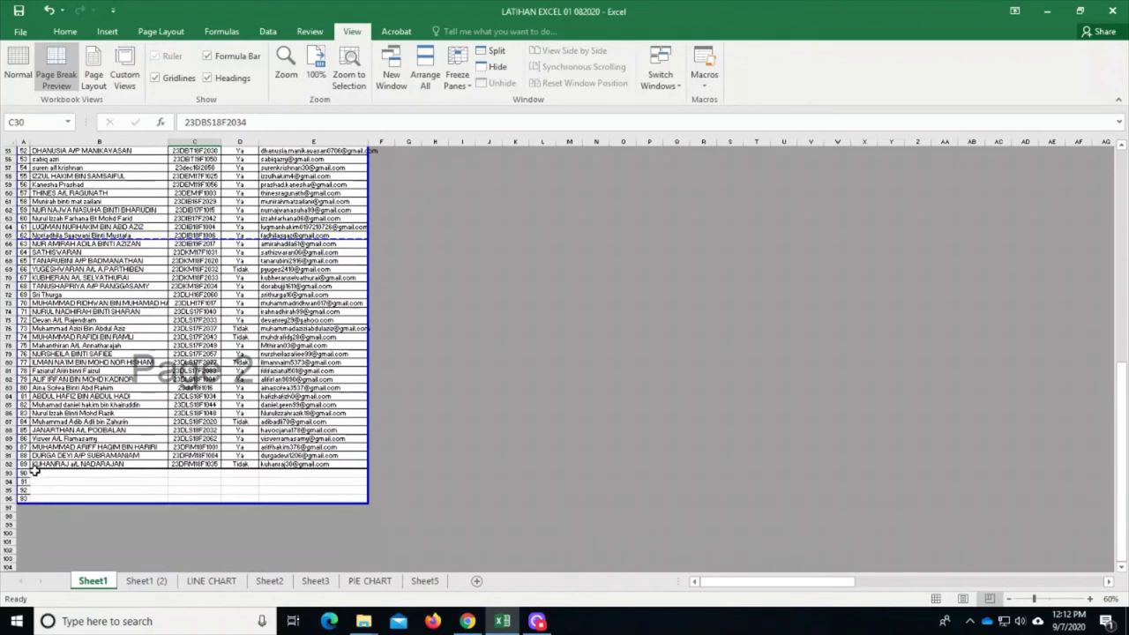
left_click(22, 464)
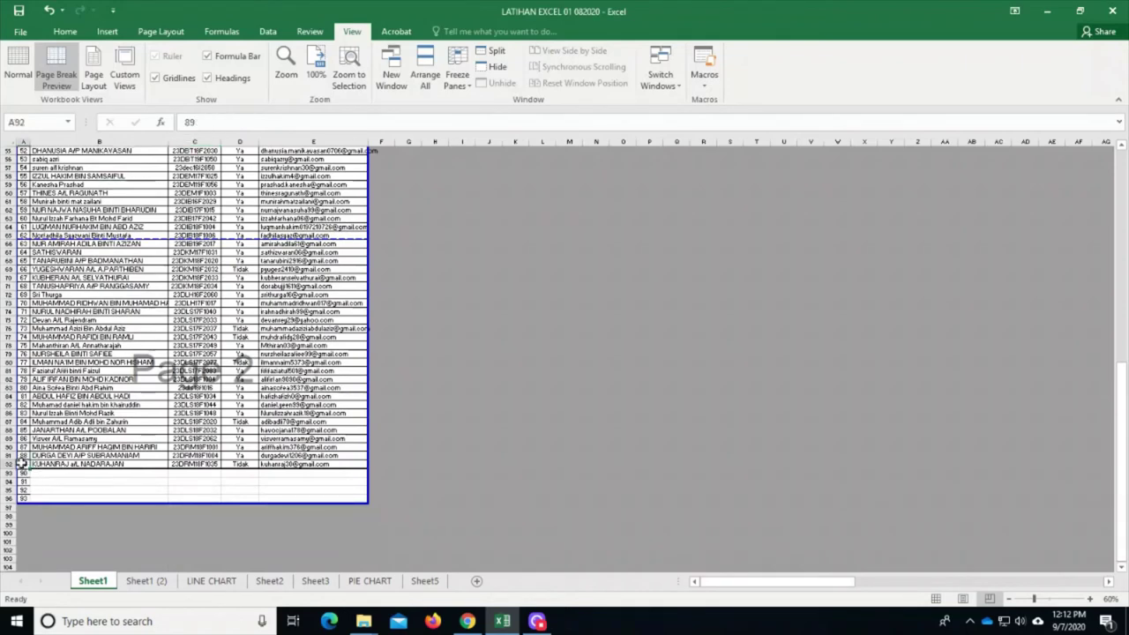
Move the horizontal page break on Sheet1 up to between rows 52 and 53
scroll(143, 472, "up", 4)
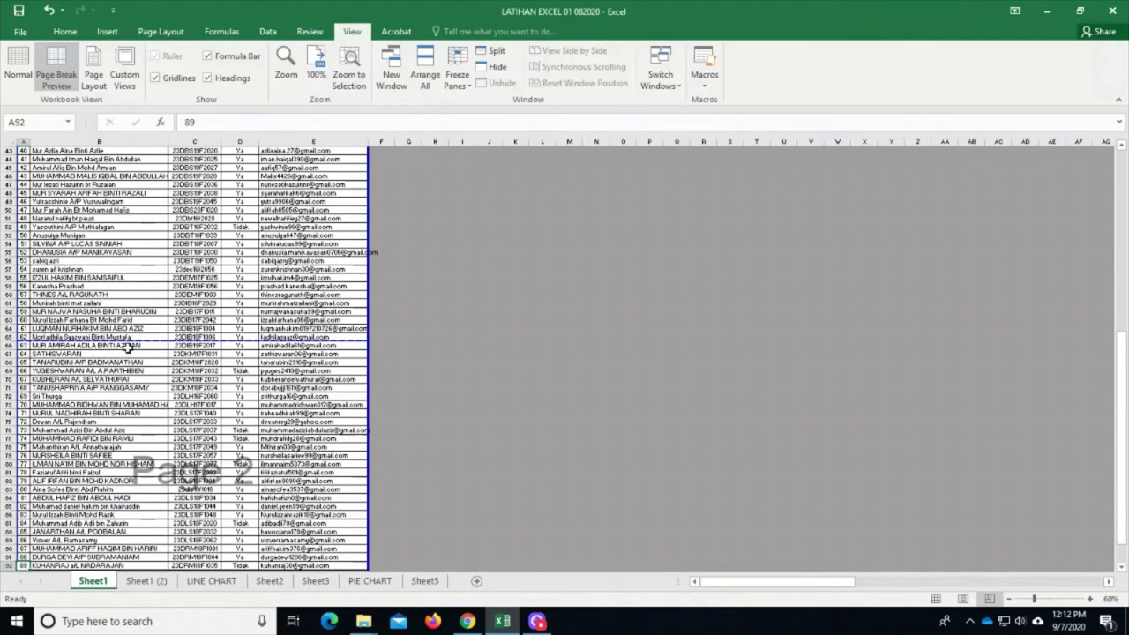
scroll(143, 347, "up", 3)
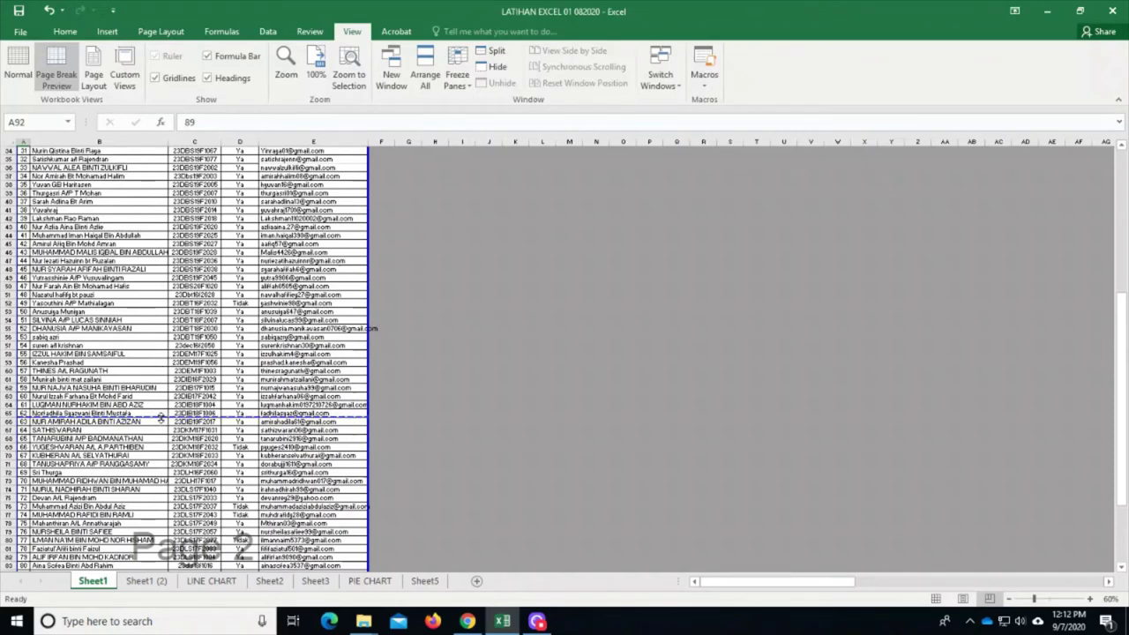
left_click_drag(161, 418, 159, 405)
left_click_drag(158, 362, 159, 304)
scroll(217, 379, "up", 11)
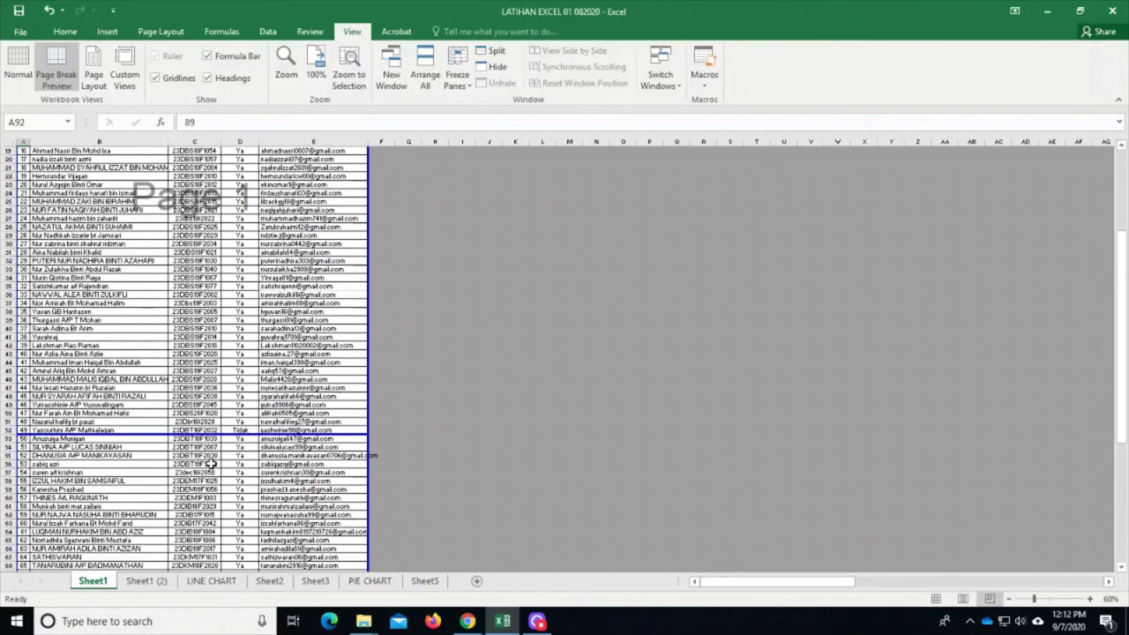
scroll(223, 415, "down", 14)
scroll(223, 450, "down", 6)
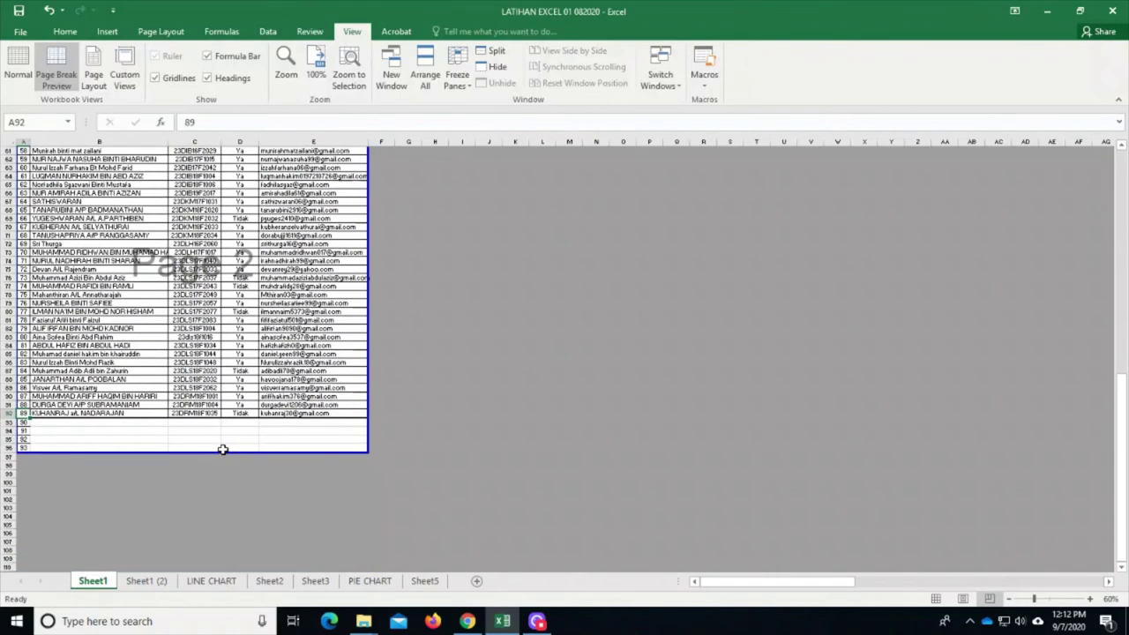
scroll(223, 449, "up", 20)
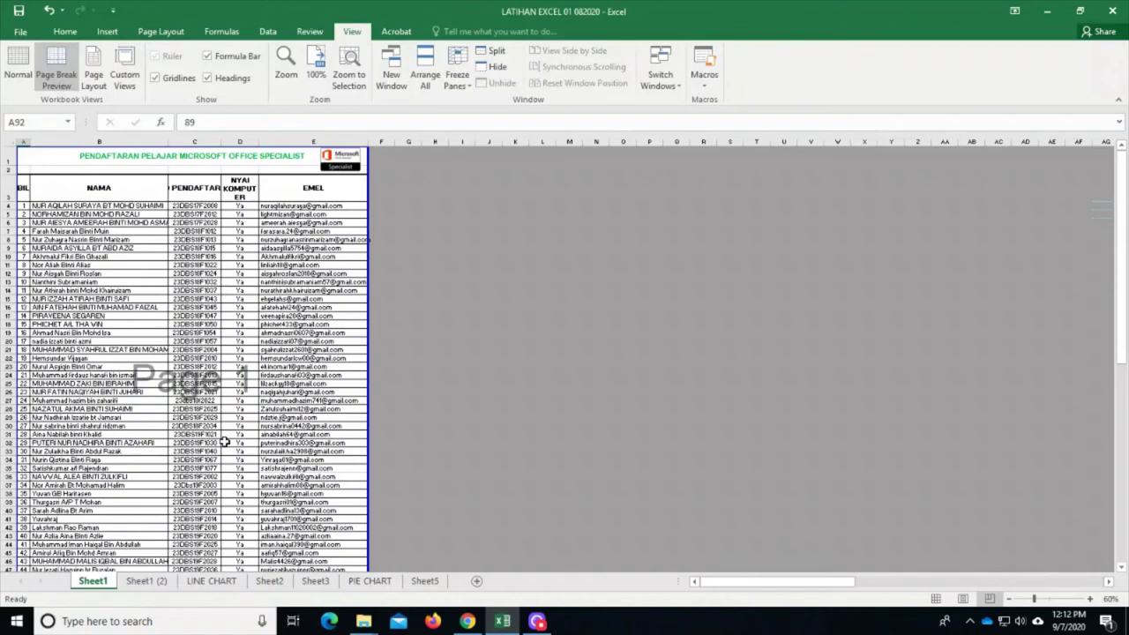
Check the Sheet1 pages in the print preview and the scaling in Page Setup, and return to the worksheet
left_click(20, 31)
left_click(35, 241)
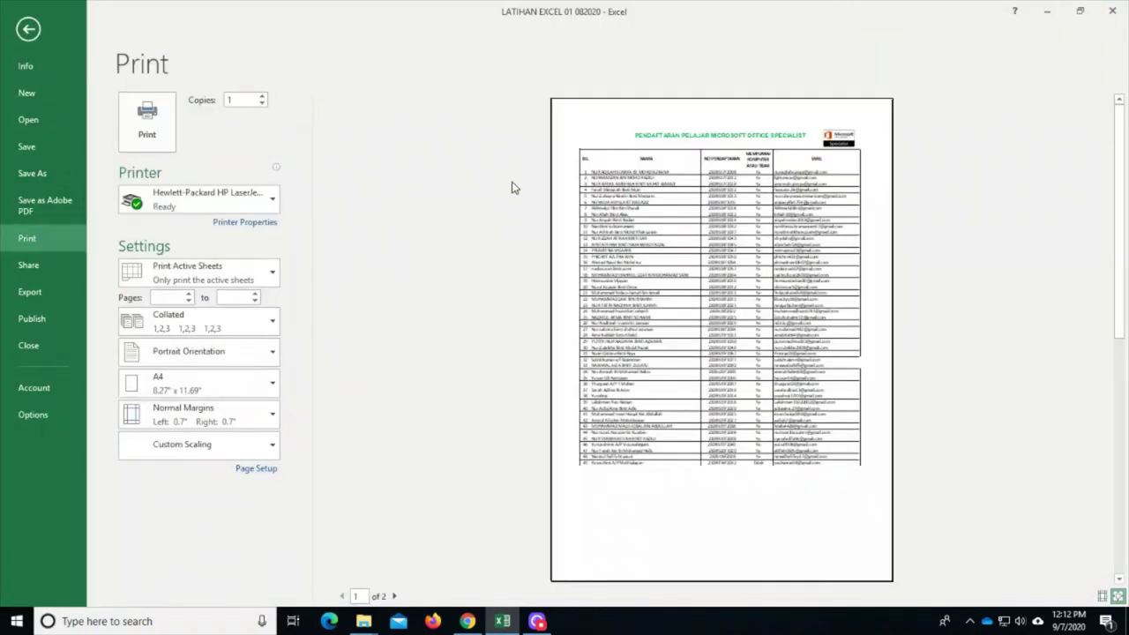
scroll(756, 183, "down", 2)
scroll(756, 182, "up", 2)
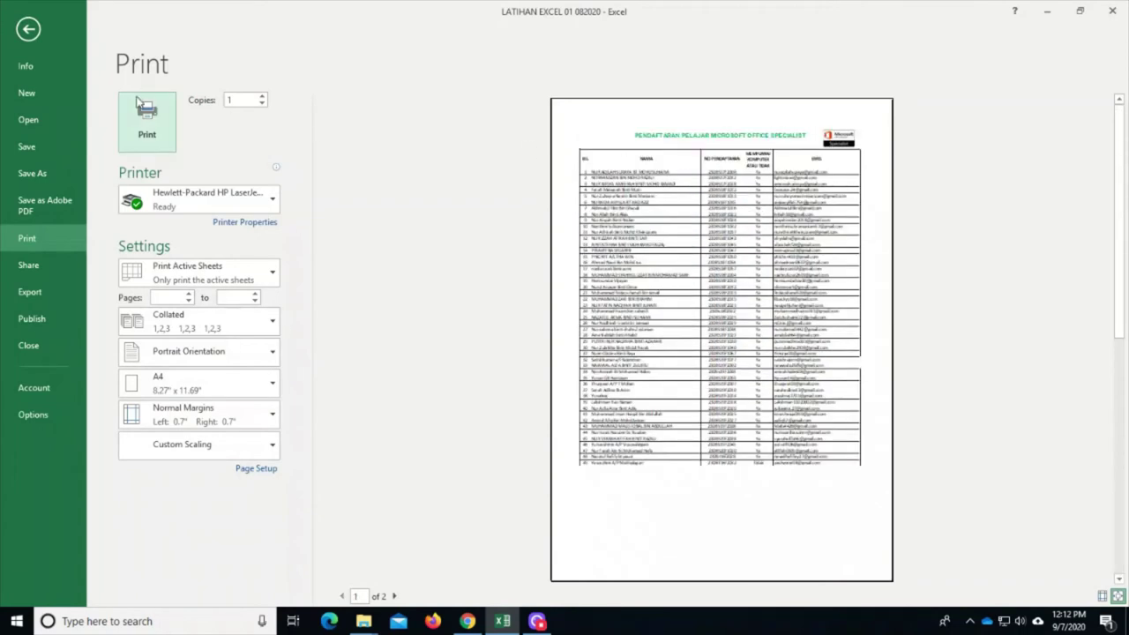
left_click(258, 468)
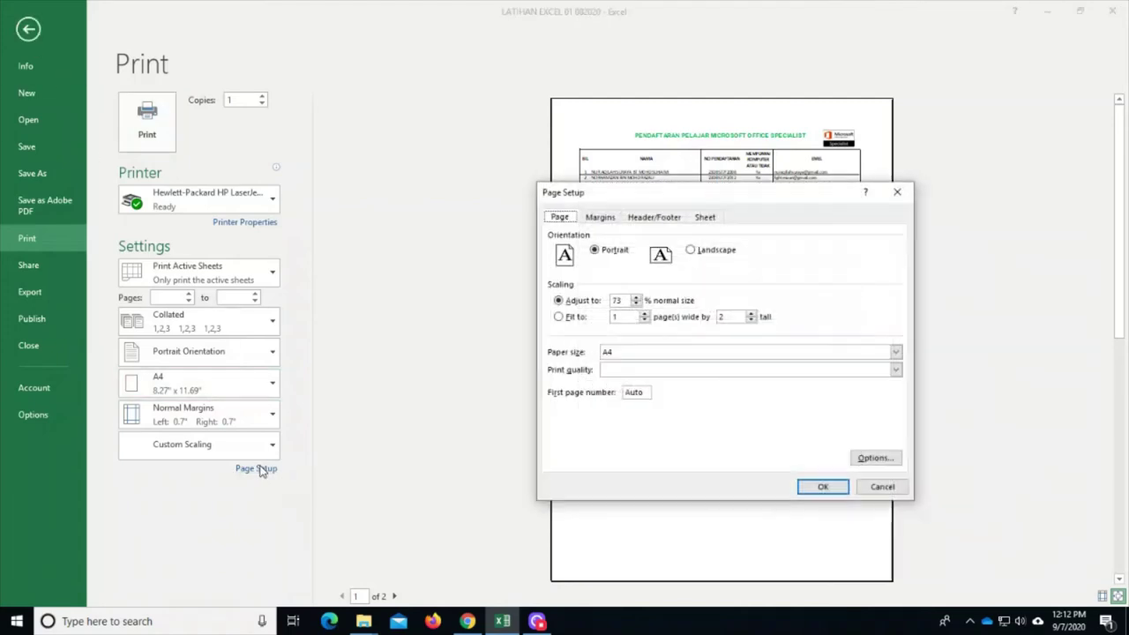
left_click(897, 191)
left_click(28, 29)
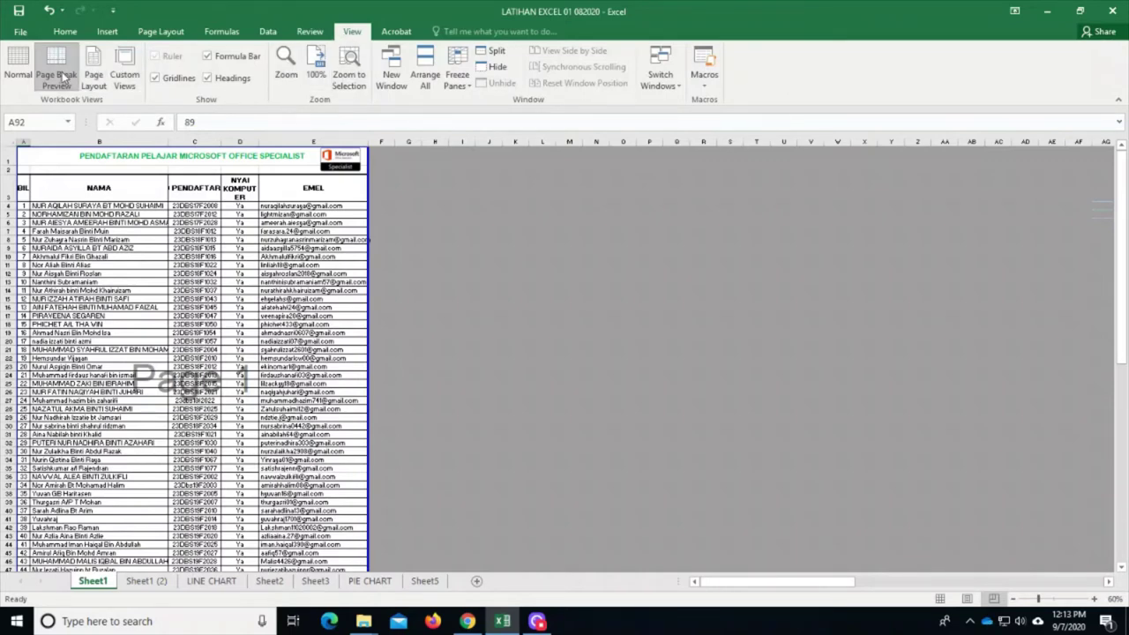
scroll(159, 326, "down", 10)
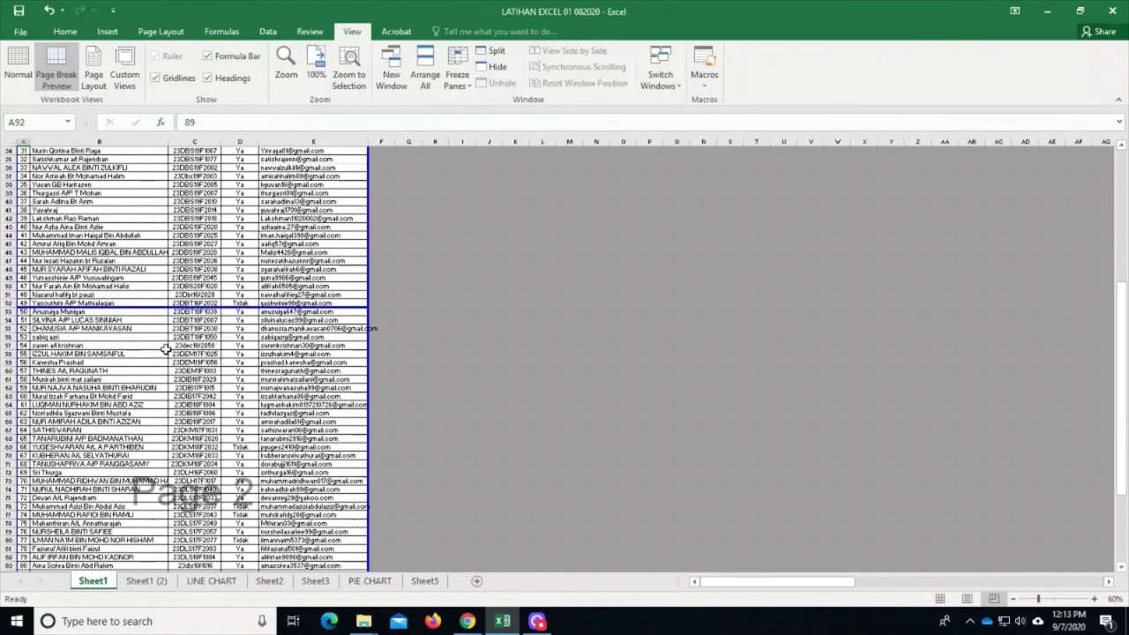
scroll(166, 349, "down", 5)
scroll(172, 362, "up", 7)
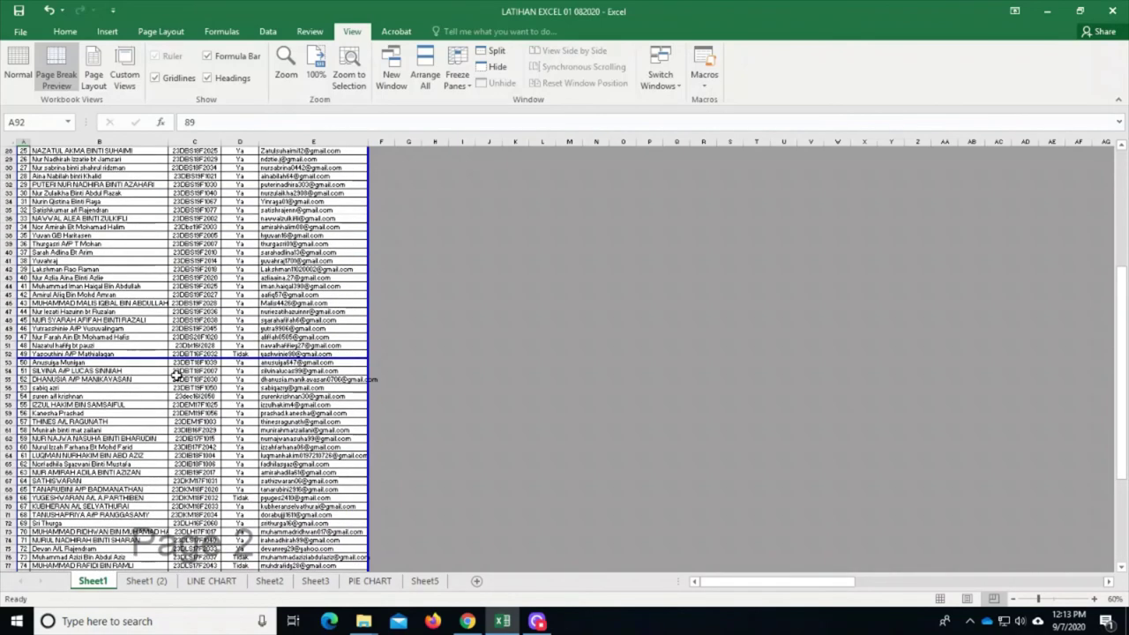
scroll(176, 375, "up", 3)
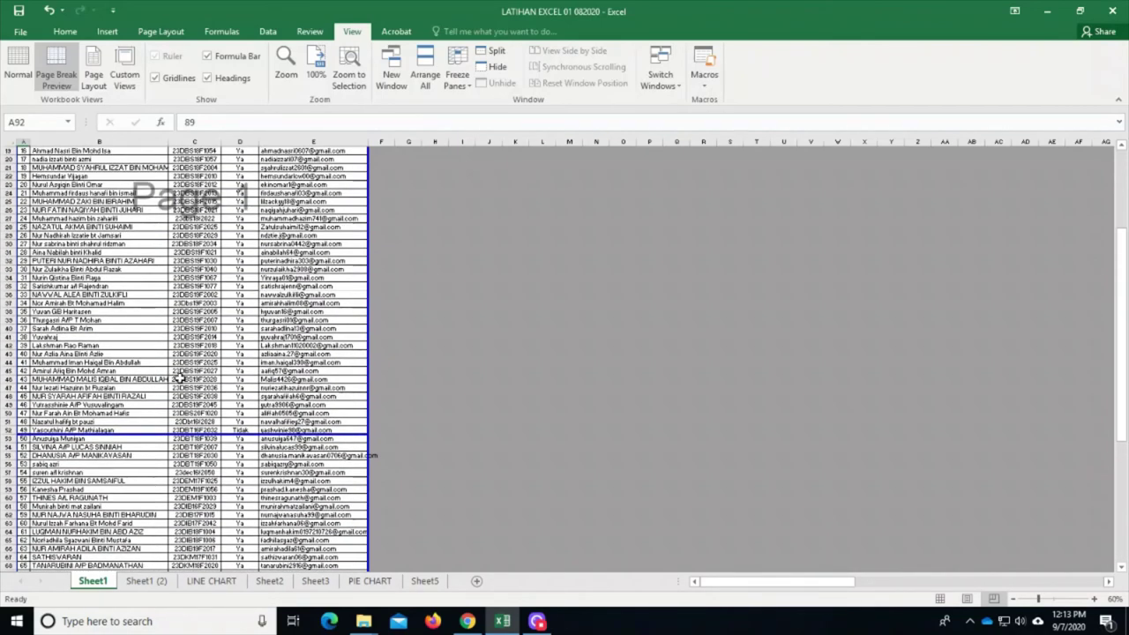
Check both pages of Sheet1 in the print preview and return to the worksheet
left_click(29, 60)
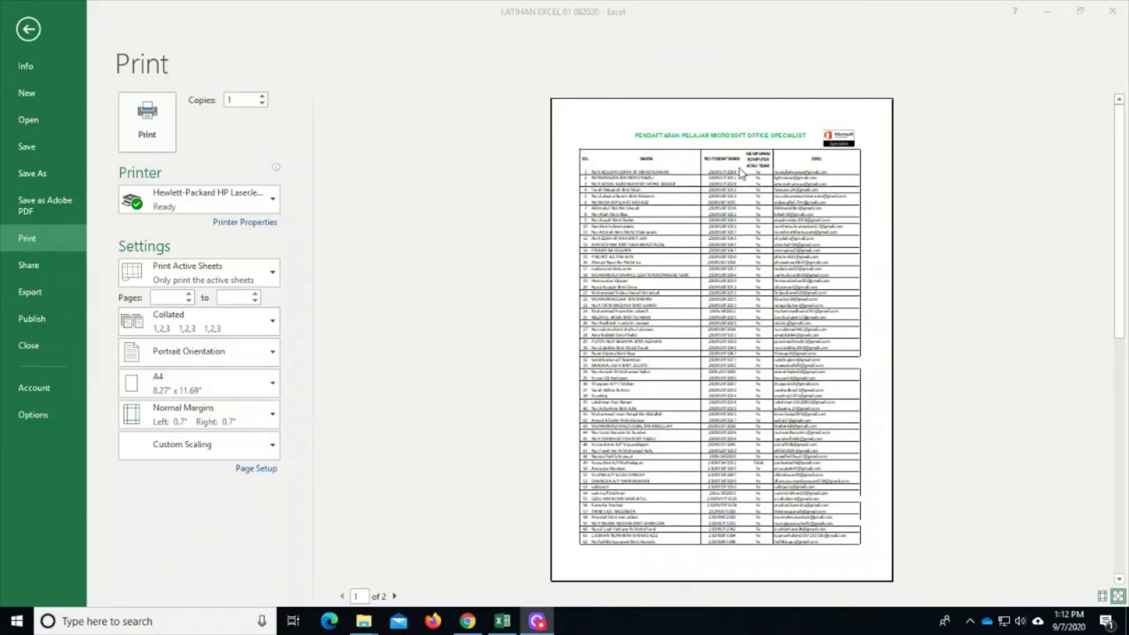
left_click(396, 598)
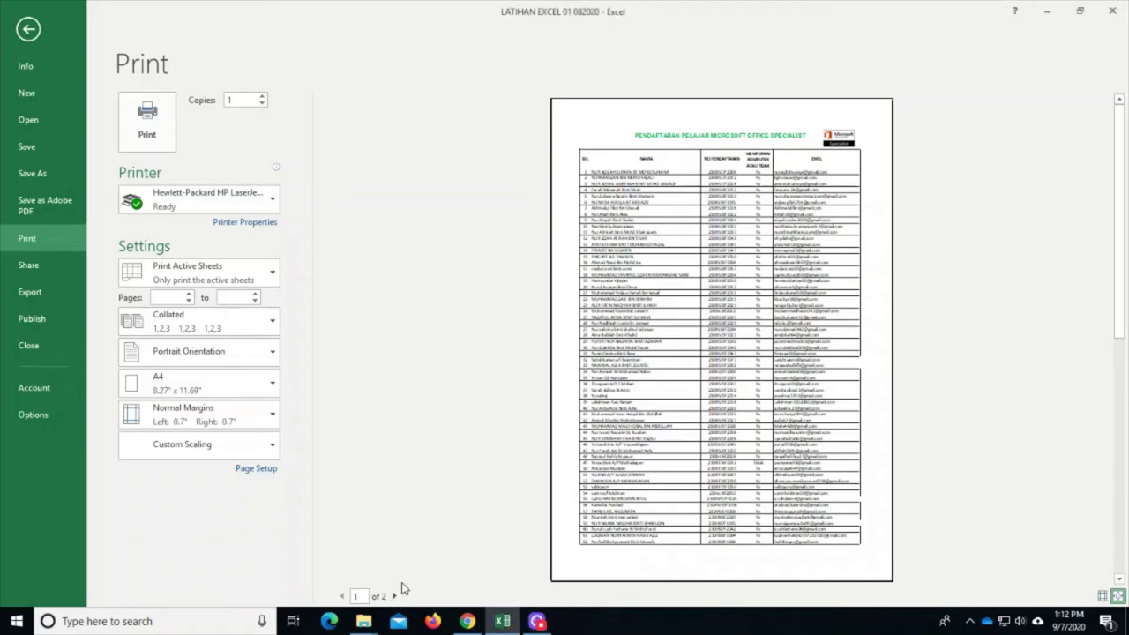
left_click(396, 598)
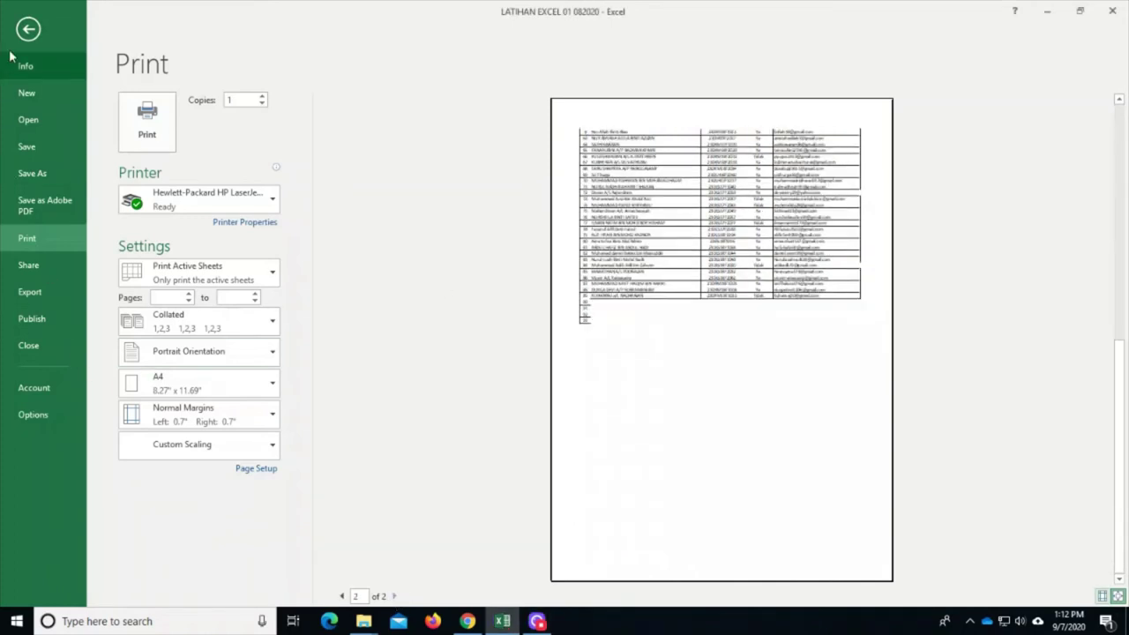
left_click(28, 29)
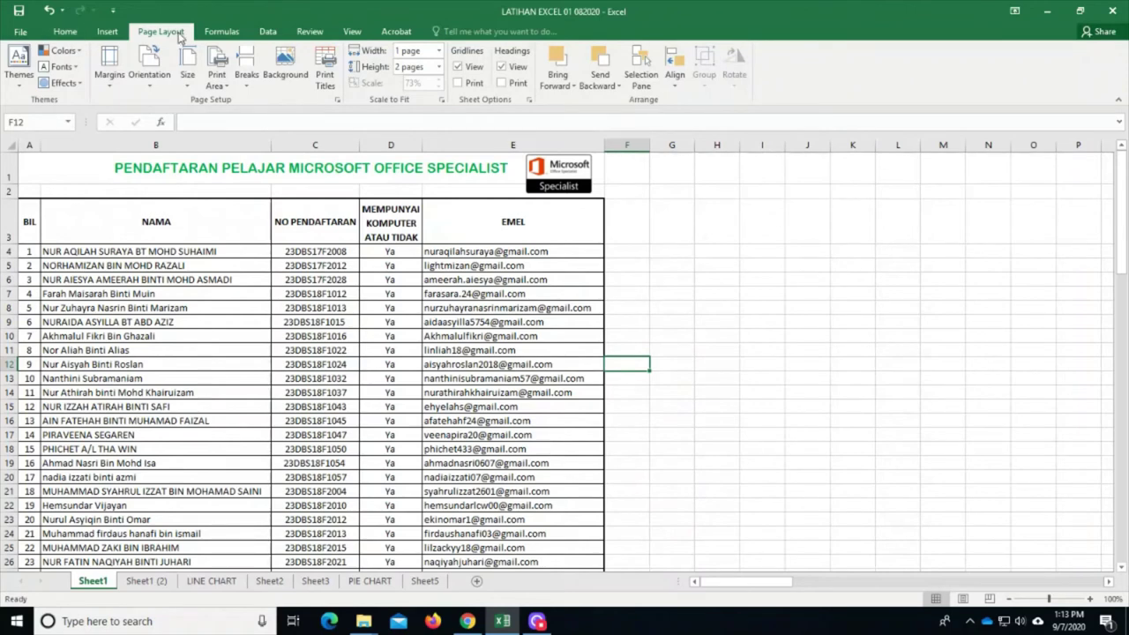
Set row 3, the table's header row, to repeat at the top of every printed page of Sheet1
left_click(326, 79)
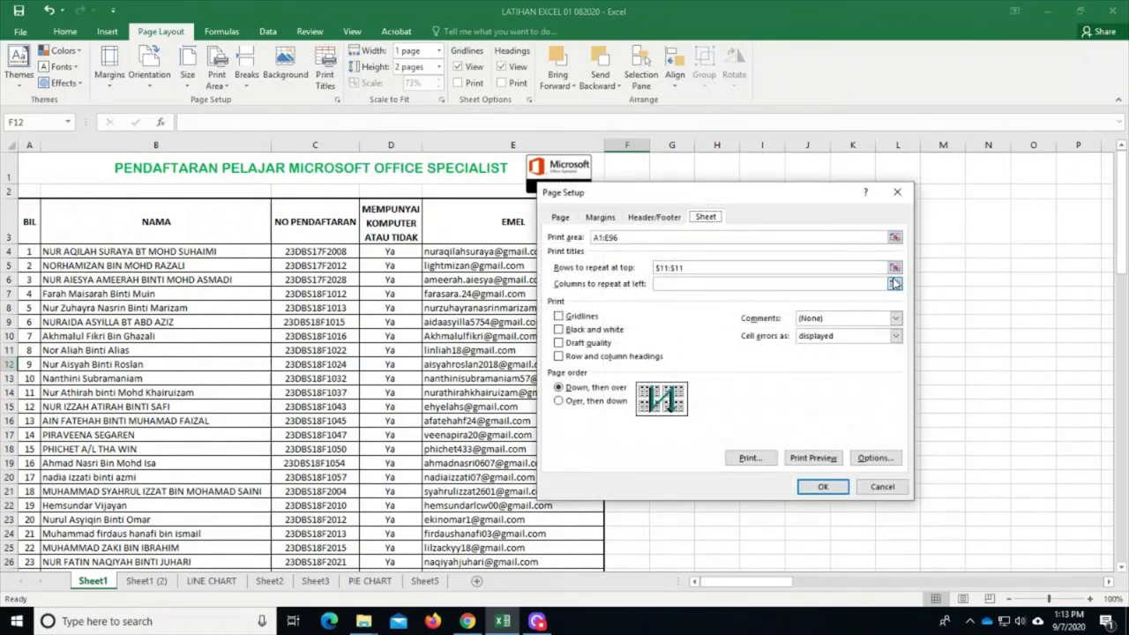
left_click(894, 267)
left_click(29, 221)
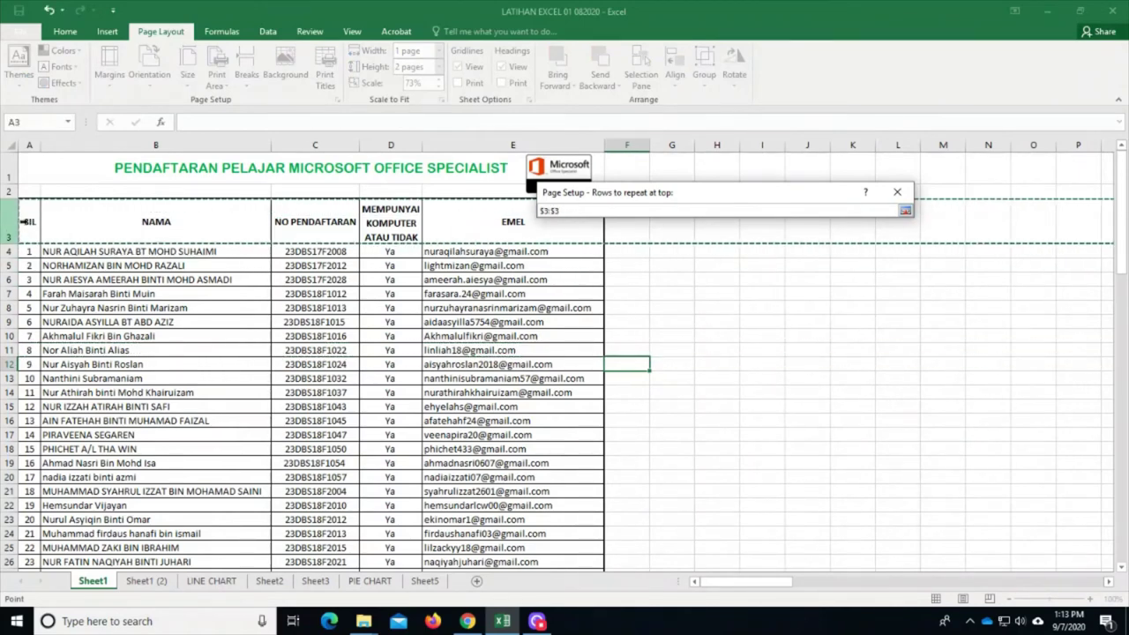
key("Return")
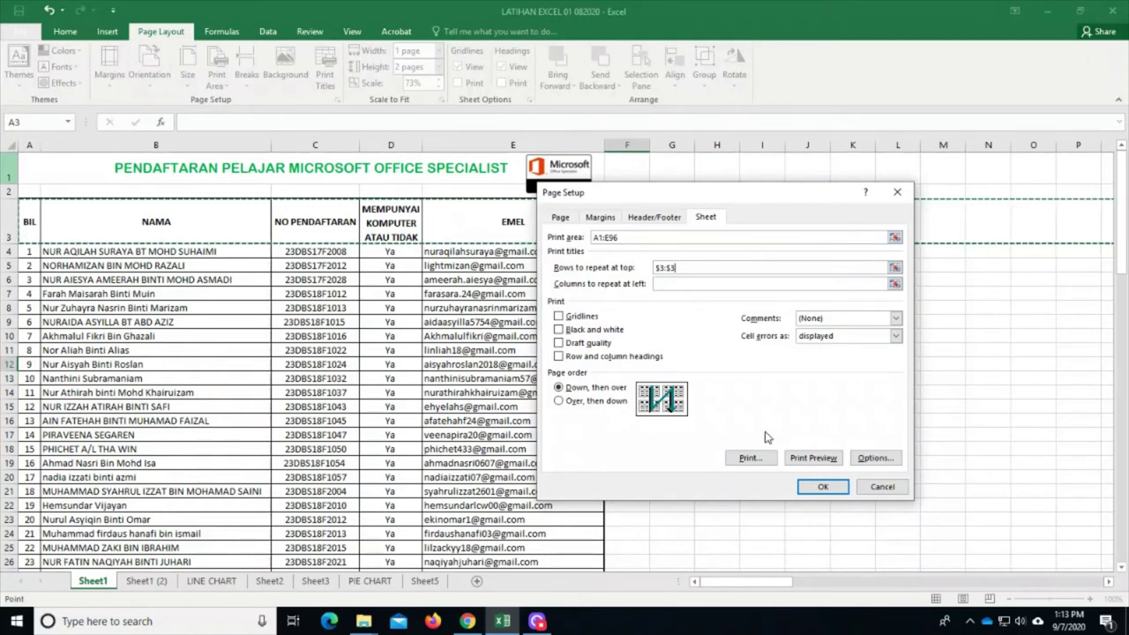
left_click(822, 487)
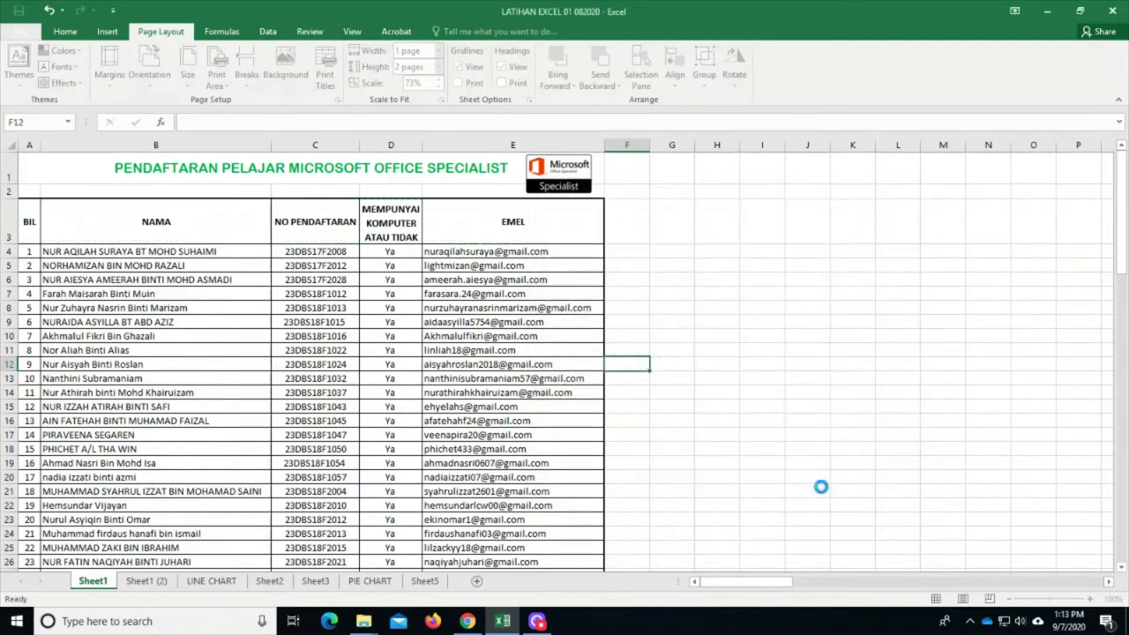
Check the repeated header row on both print preview pages, and look through the registration list on Sheet1
left_click(21, 35)
left_click(58, 238)
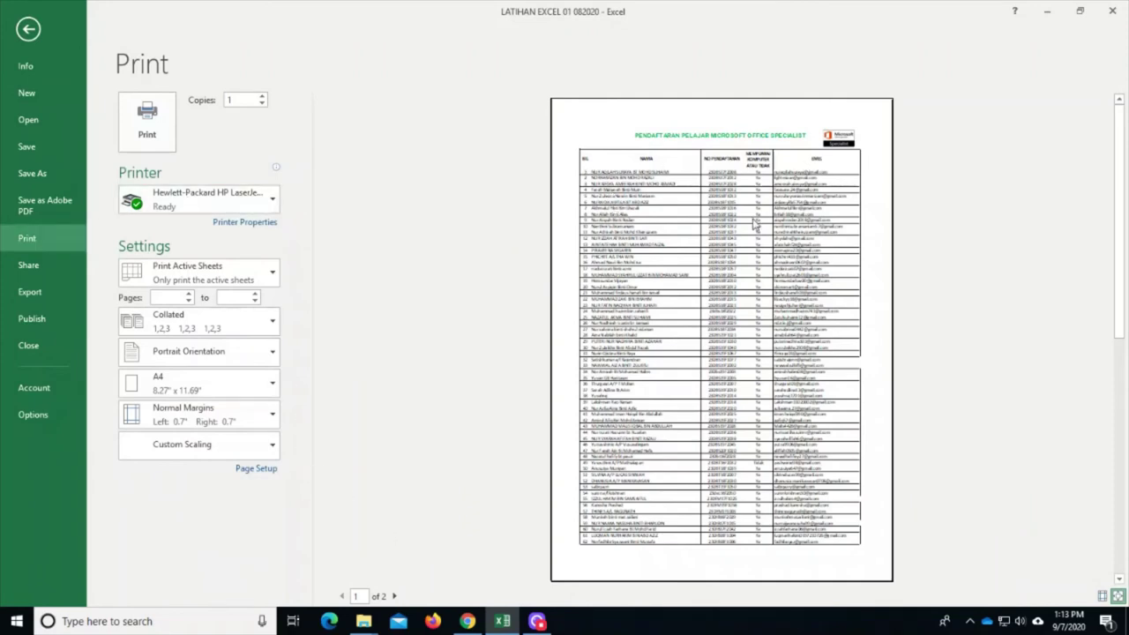
left_click(395, 597)
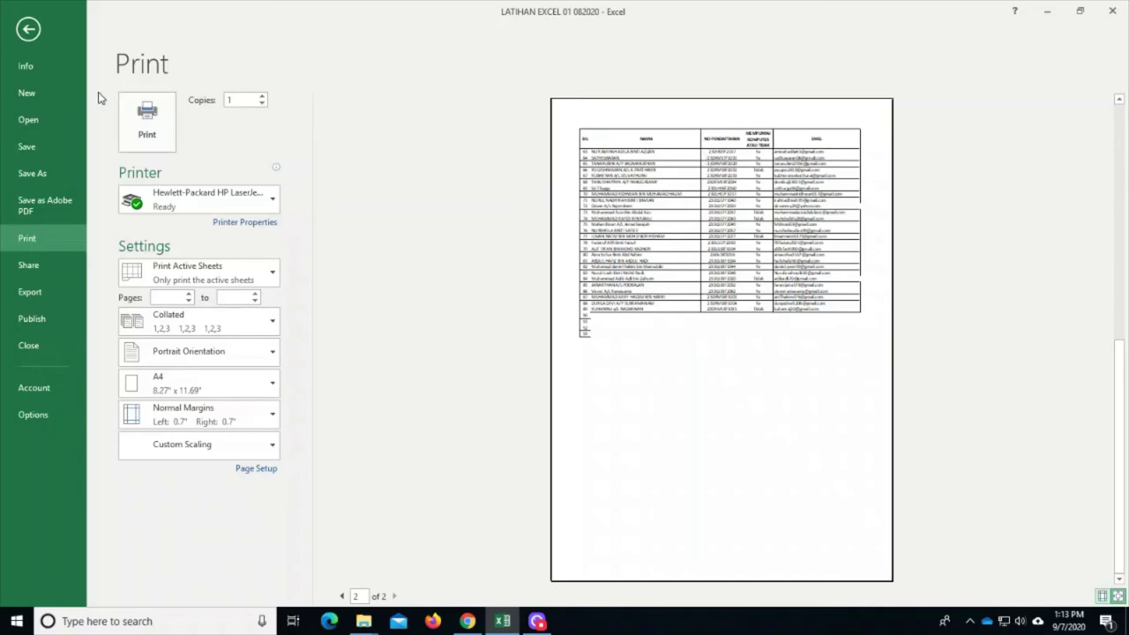
left_click(36, 38)
scroll(448, 398, "down", 4)
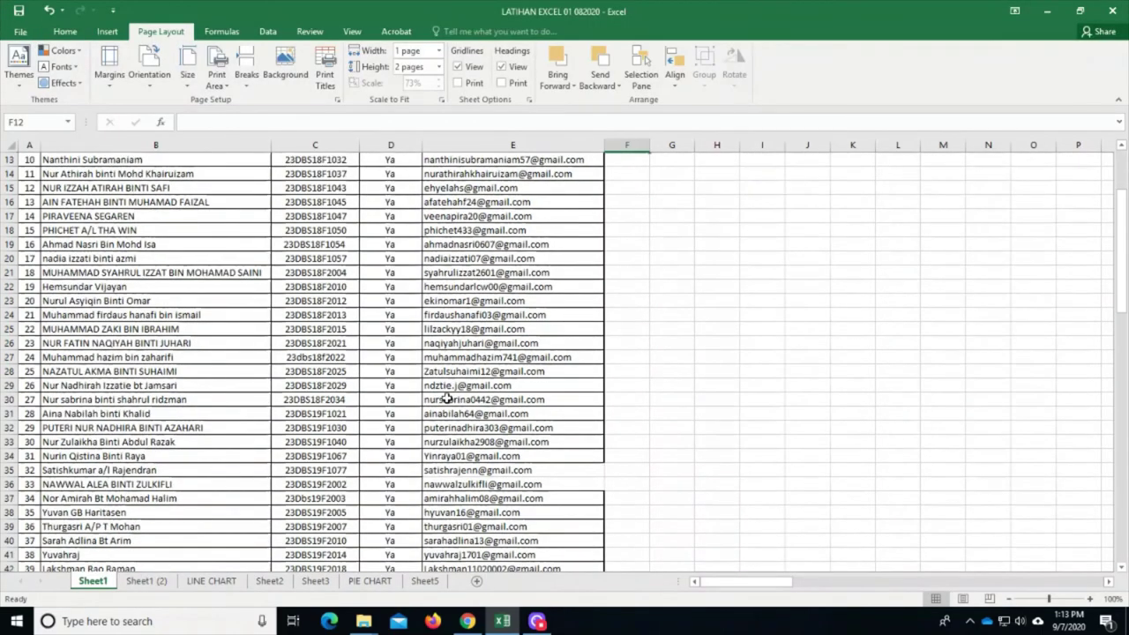
scroll(448, 398, "down", 4)
scroll(447, 397, "up", 3)
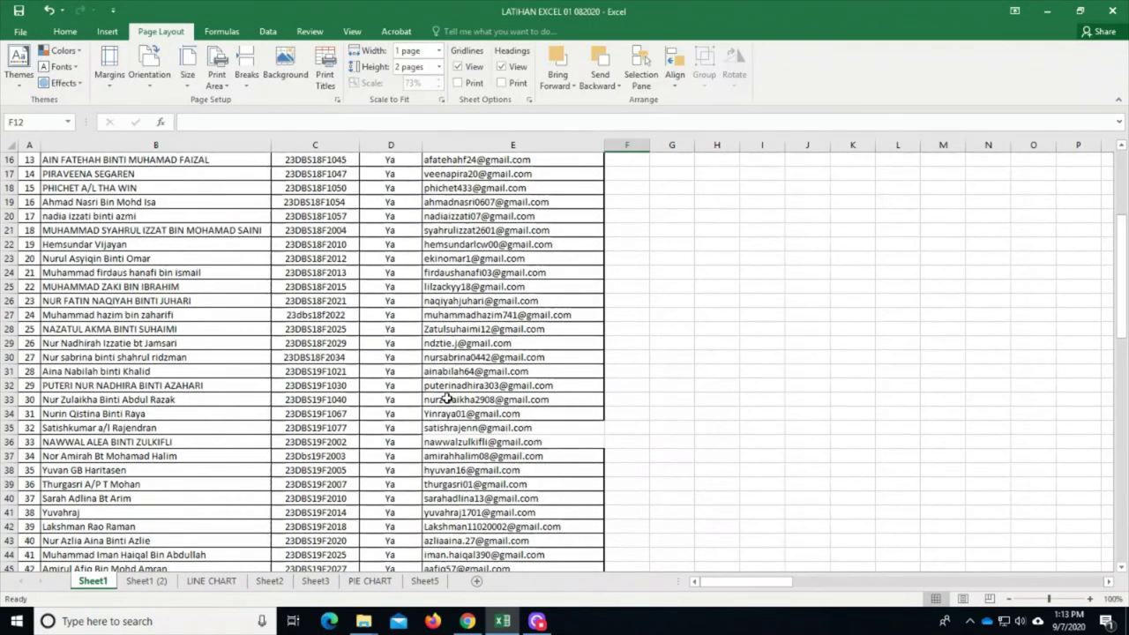
scroll(447, 397, "up", 2)
scroll(448, 398, "up", 2)
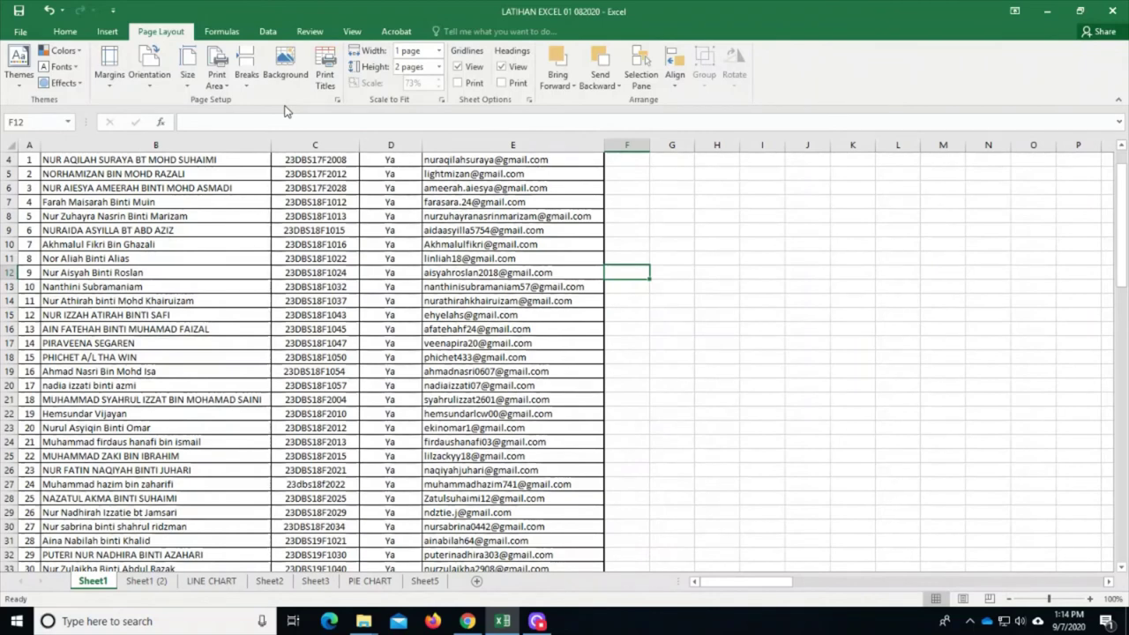
Choose the built-in "Page 1" page-number header for Sheet1 in Page Setup
left_click(16, 32)
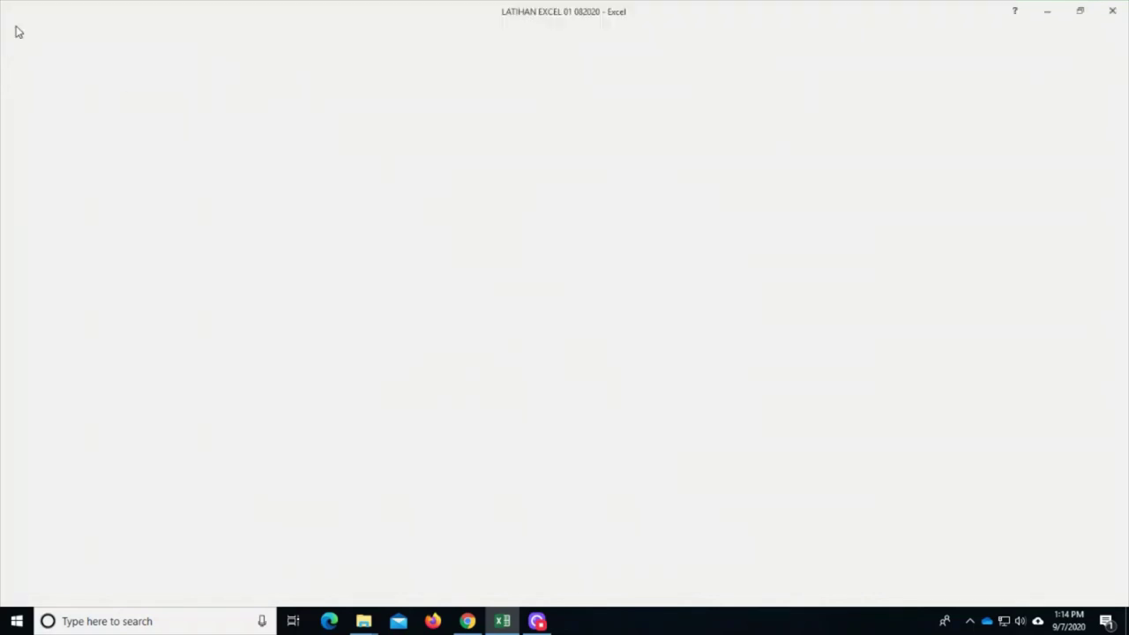
left_click(49, 238)
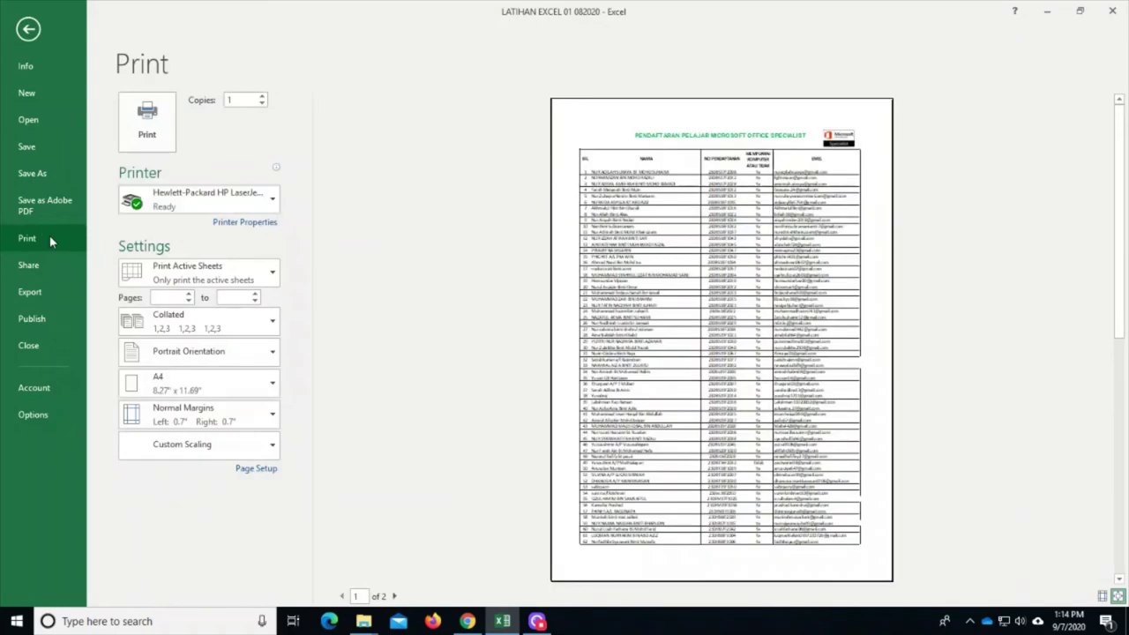
left_click(256, 468)
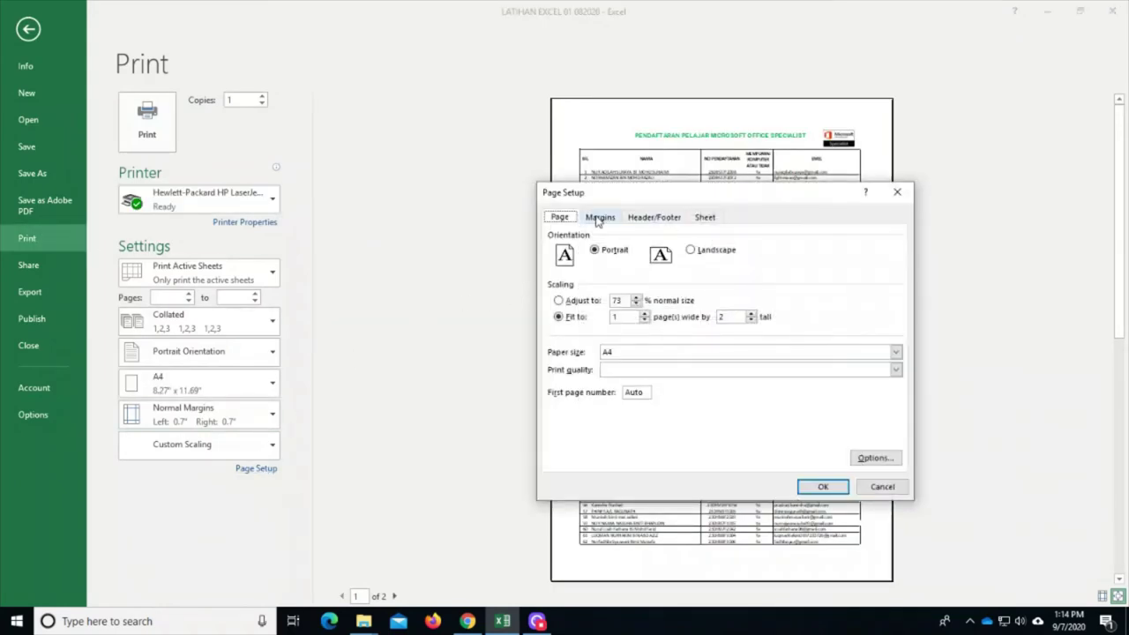
left_click(655, 221)
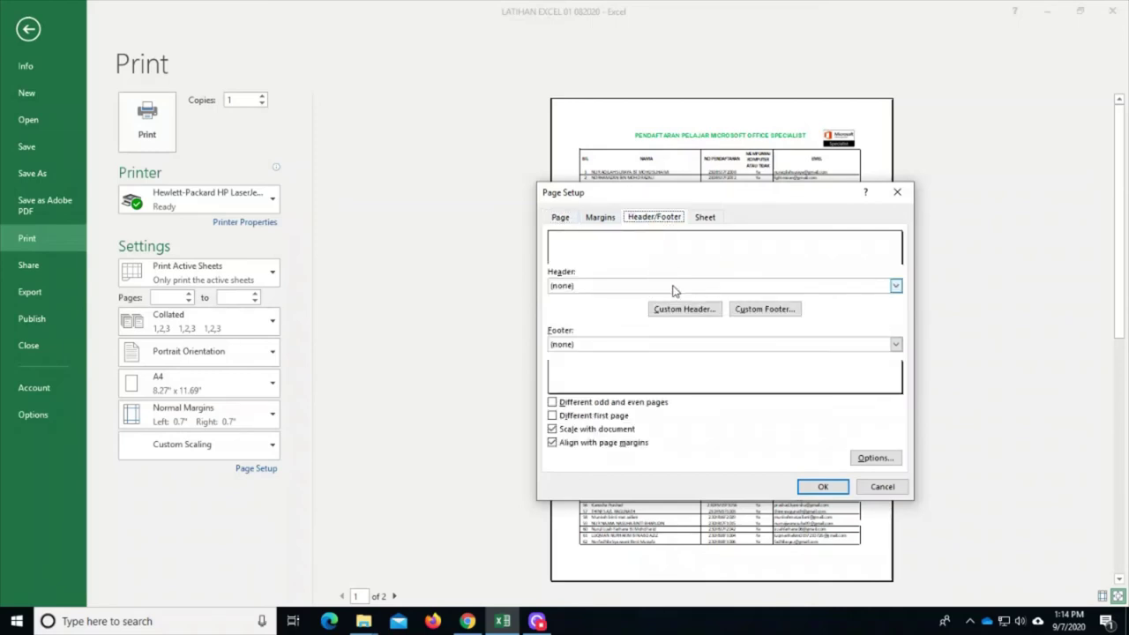
left_click(862, 286)
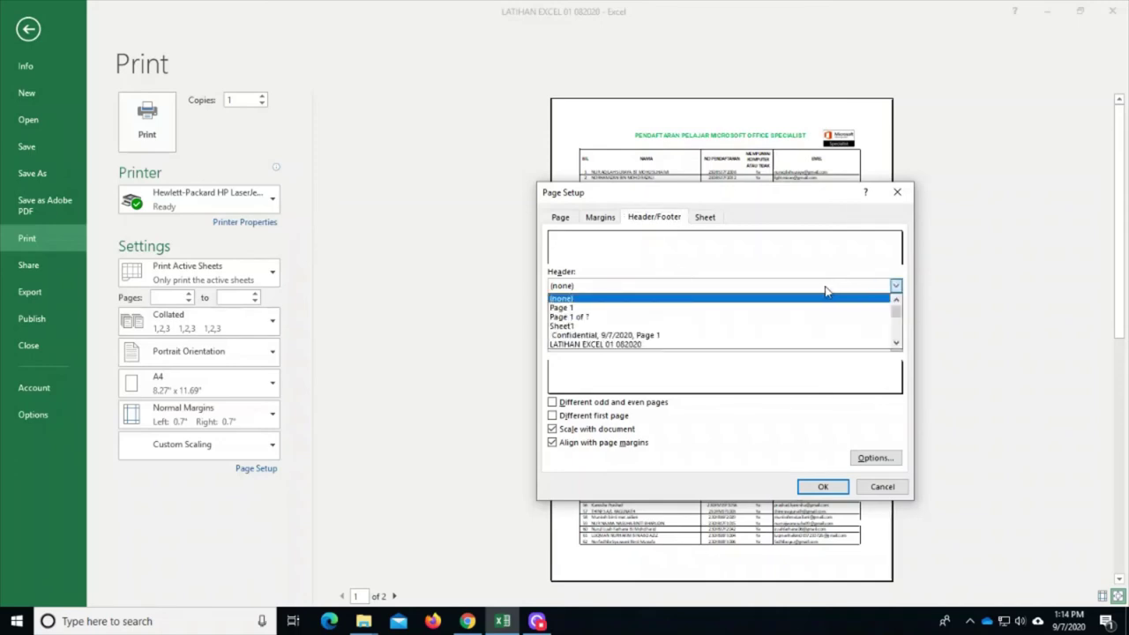
left_click(716, 317)
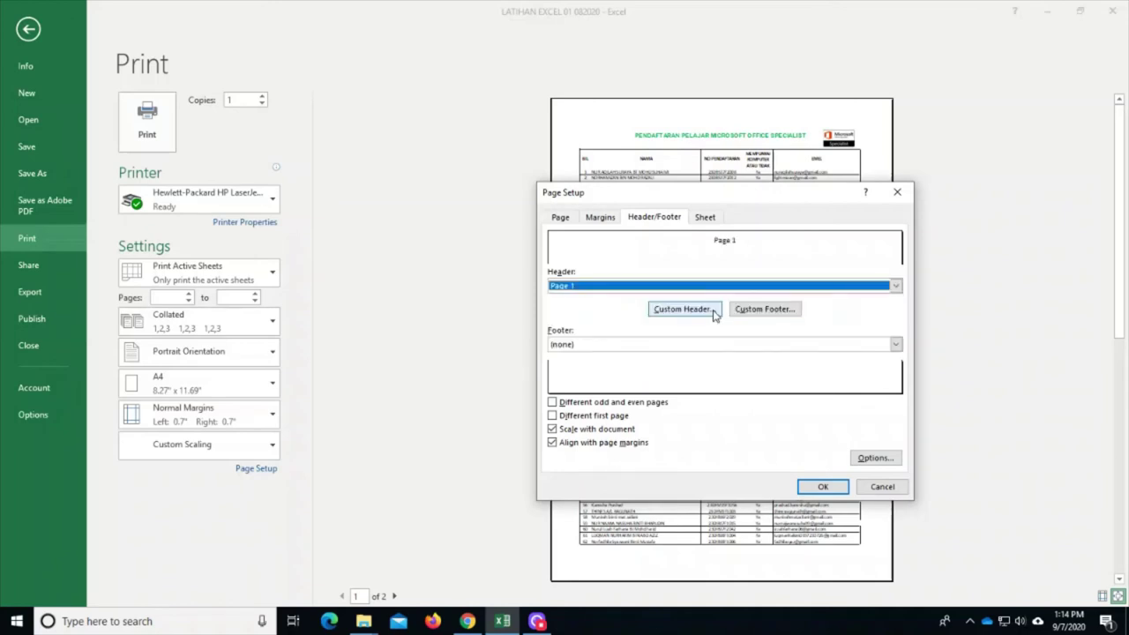
left_click(715, 310)
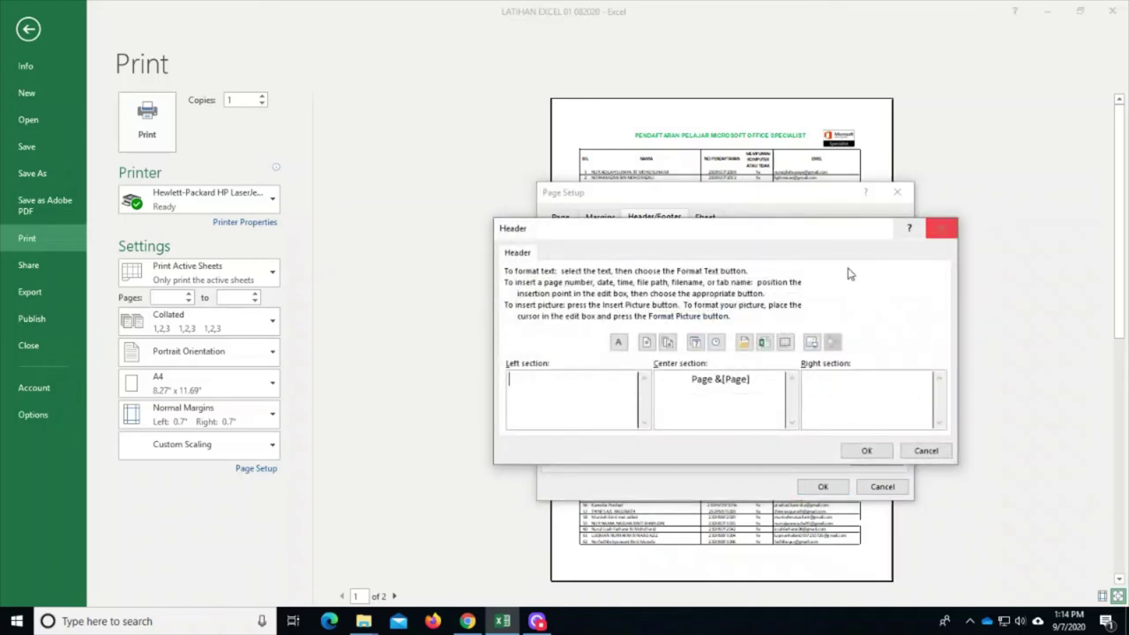
left_click(942, 229)
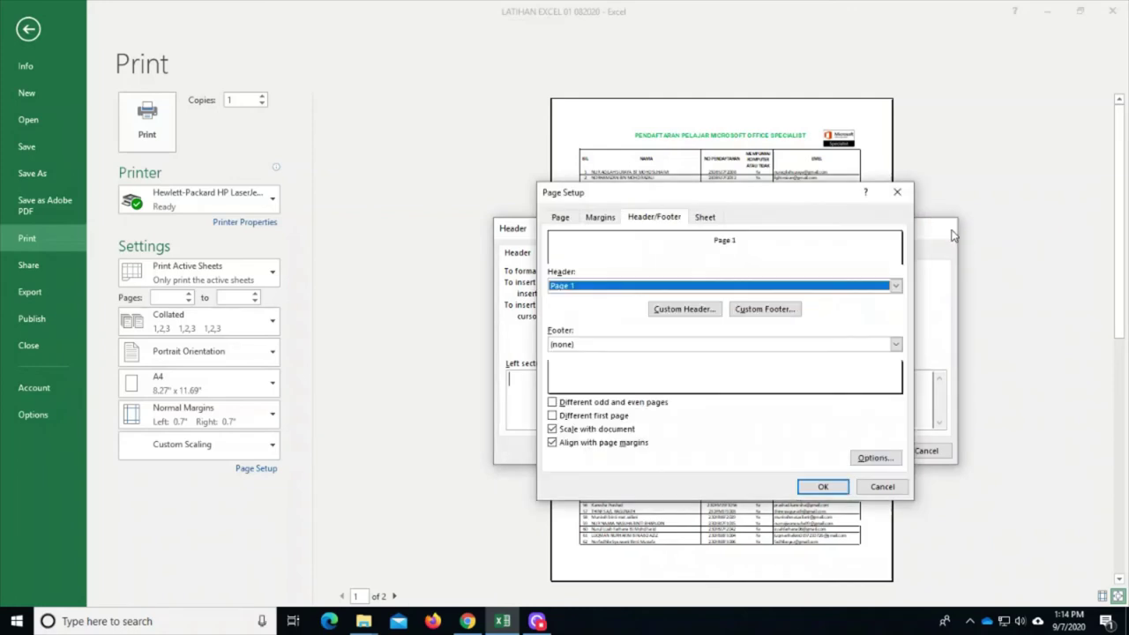
left_click(733, 286)
left_click(631, 314)
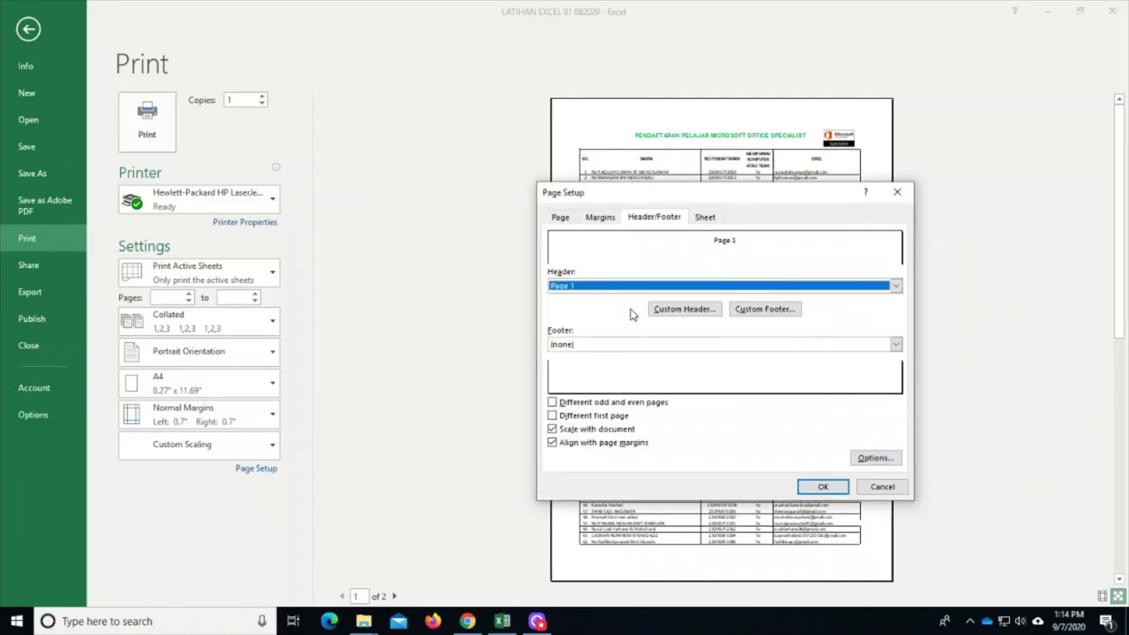
Move the "Page &[Page]" code from the center section to the left section of the custom header
left_click(685, 311)
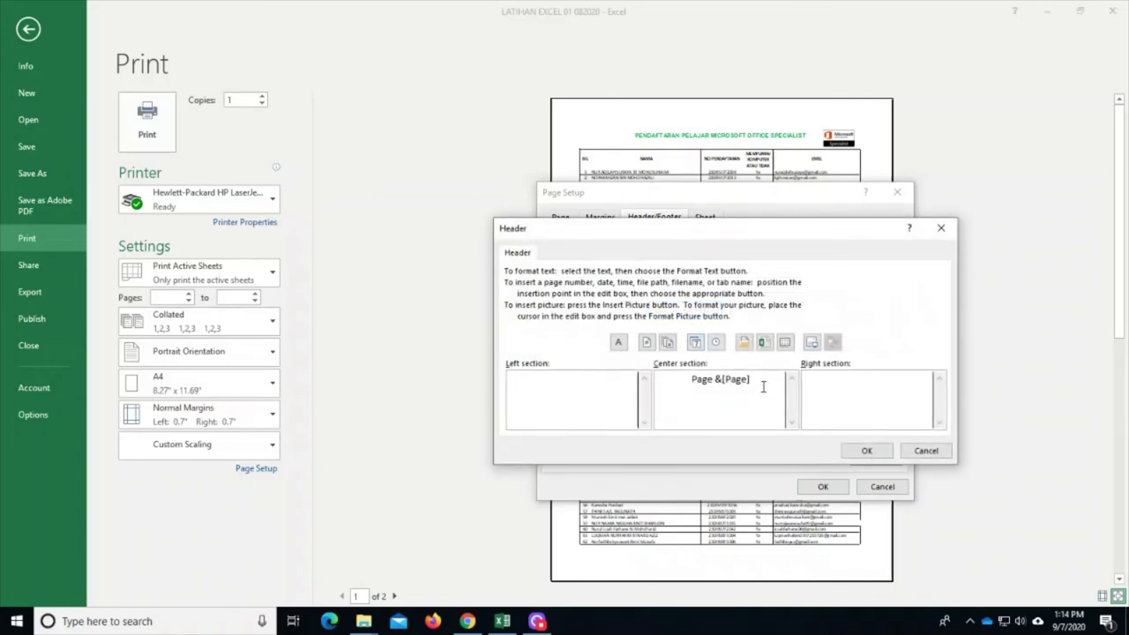
left_click_drag(763, 386, 690, 389)
key("ctrl+c")
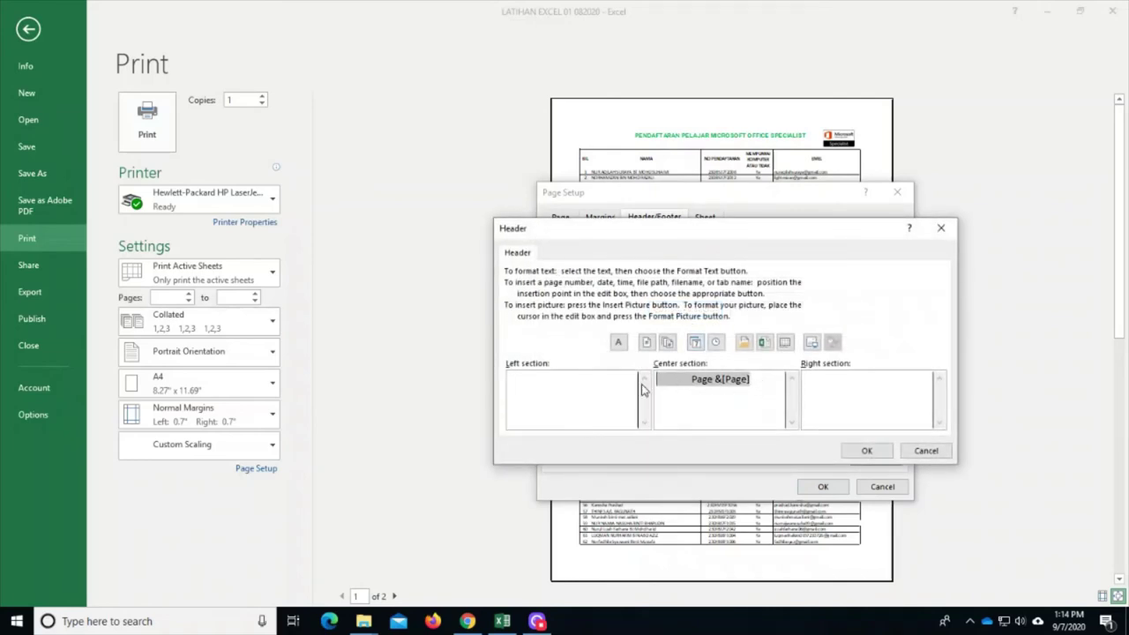
key("Delete")
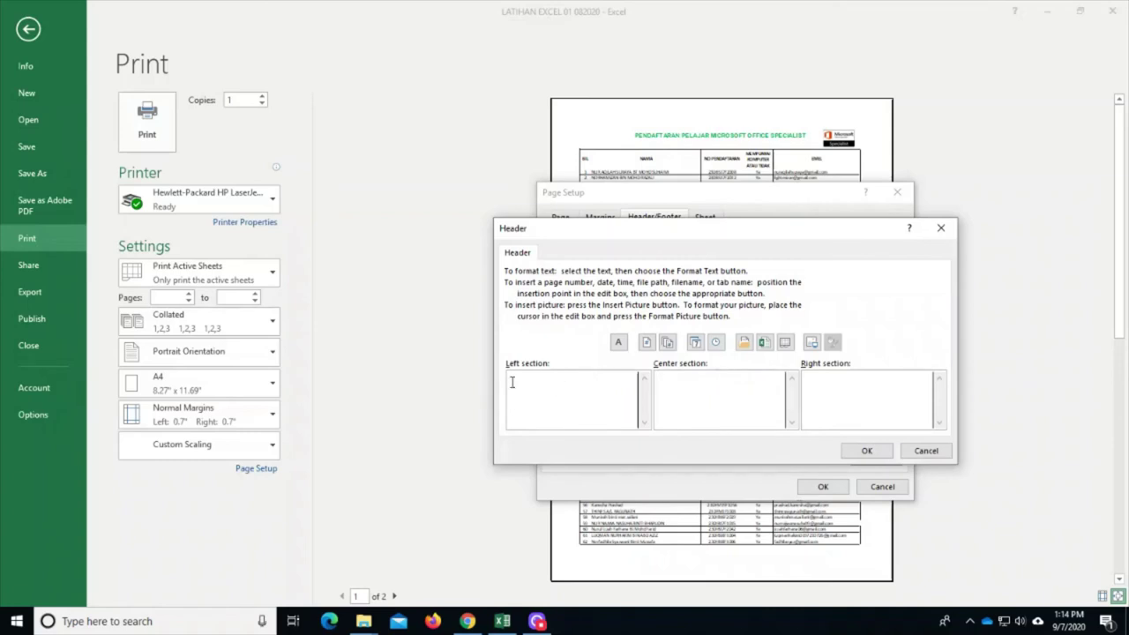
key("ctrl+v")
Insert the date in the custom header's center section and the time before "MOS" in the right section, and accept the header
left_click(697, 344)
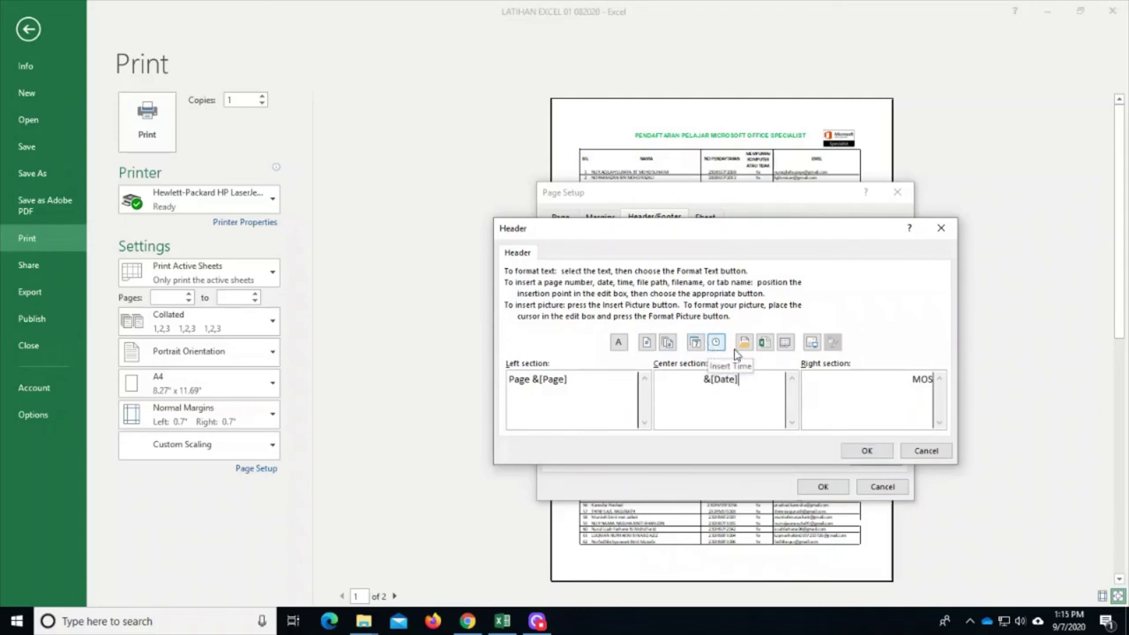
left_click(829, 380)
left_click(716, 342)
left_click(872, 453)
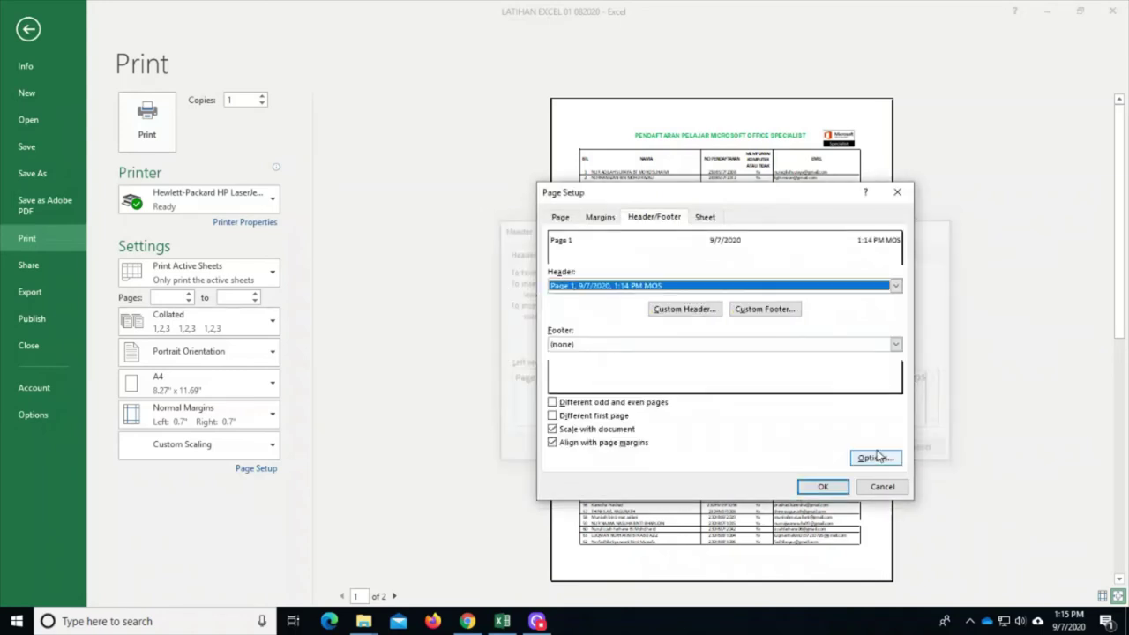
Set Sheet1's footer to the file name "LATIHAN EXCEL 01 082020" and apply the page setup
left_click(732, 344)
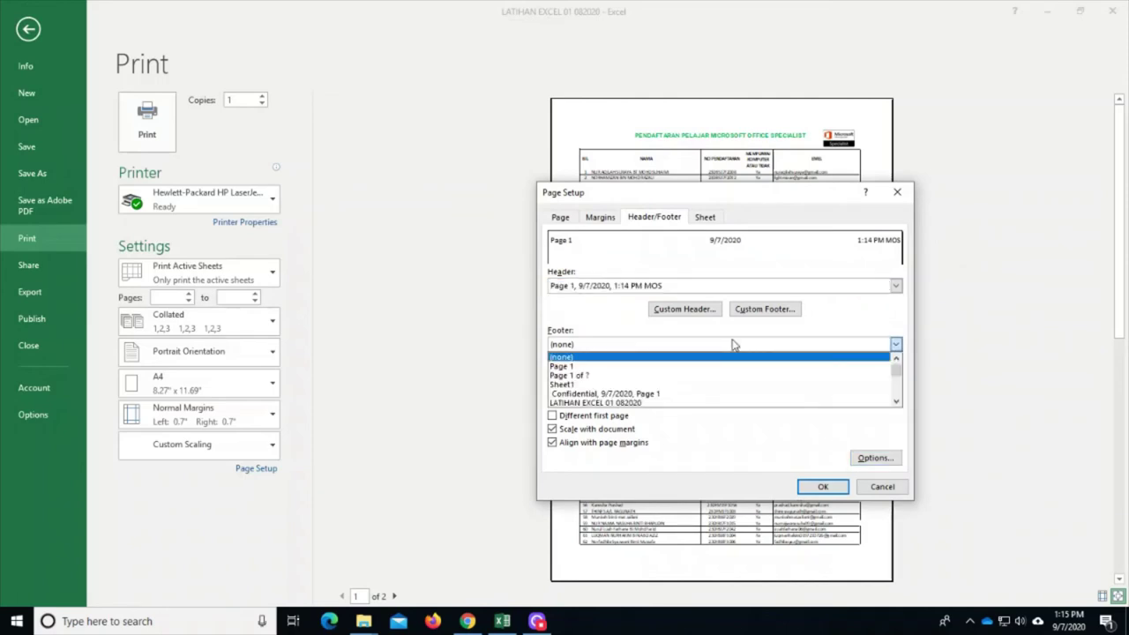
left_click(661, 403)
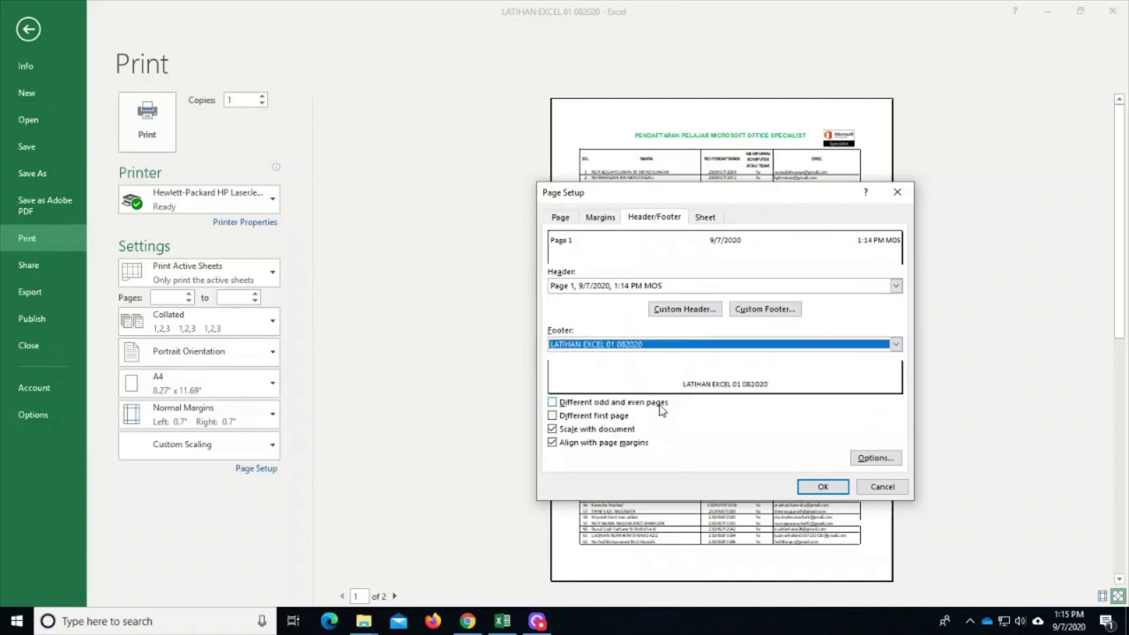
left_click(821, 488)
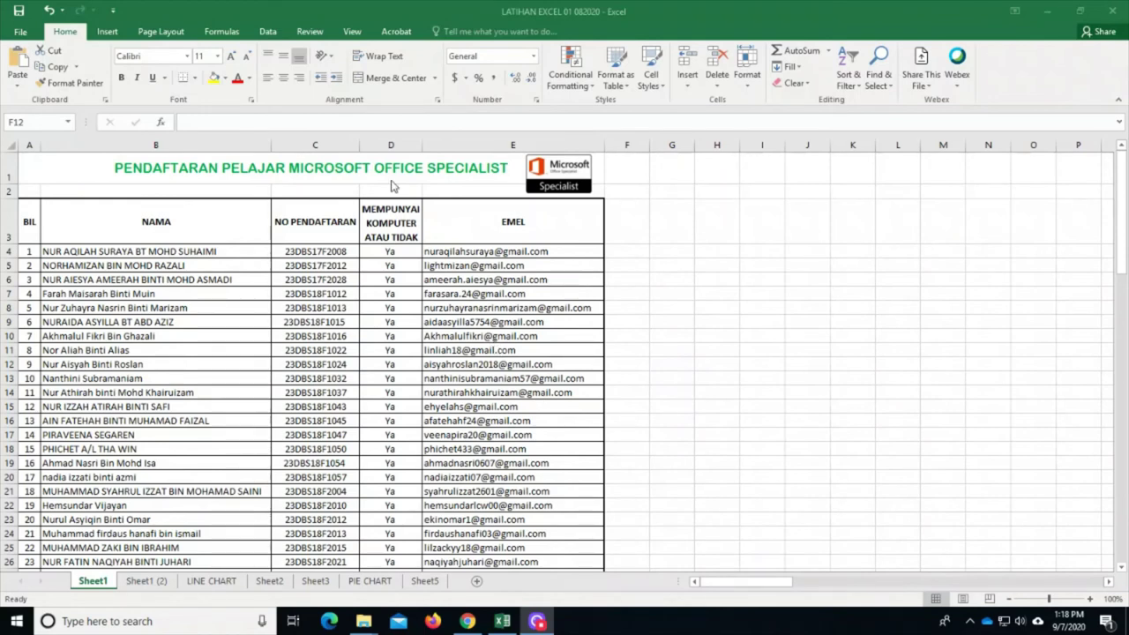
Protect Sheet1 with a confirmed password, allowing users only to select locked and unlocked cells
left_click(310, 32)
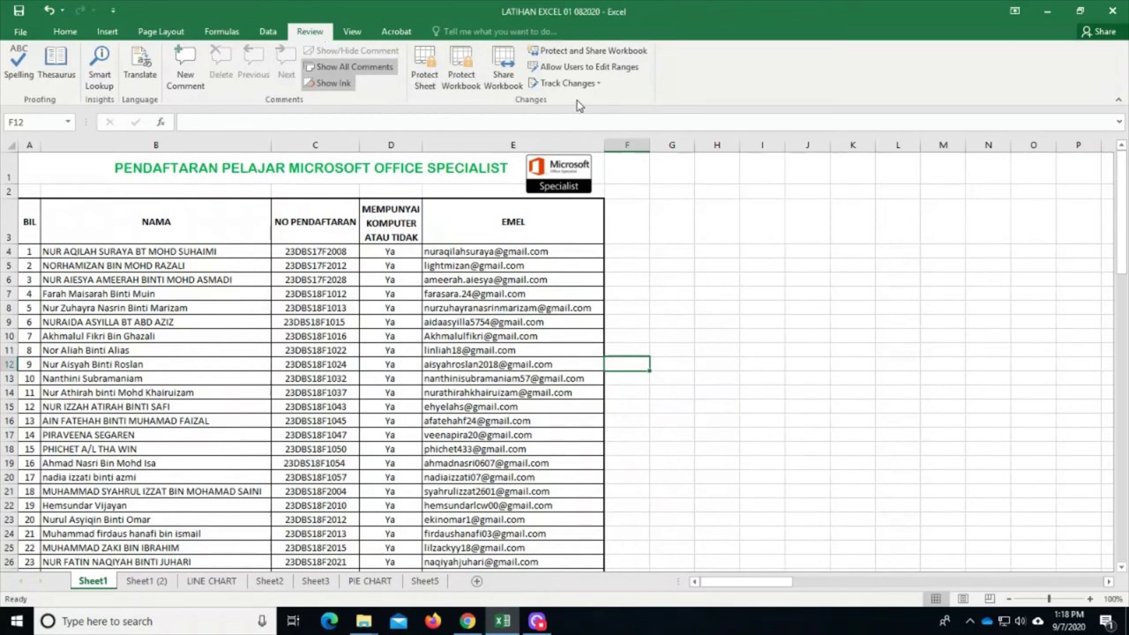
left_click(423, 81)
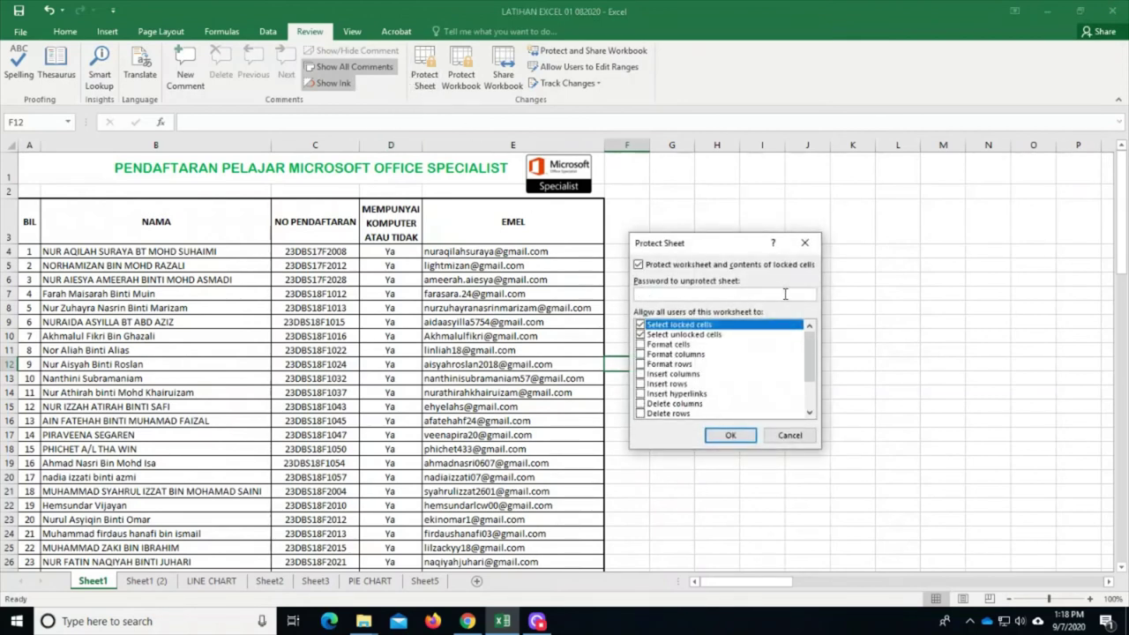
scroll(705, 361, "down", 2)
scroll(693, 375, "up", 2)
left_click(641, 325)
scroll(707, 348, "down", 2)
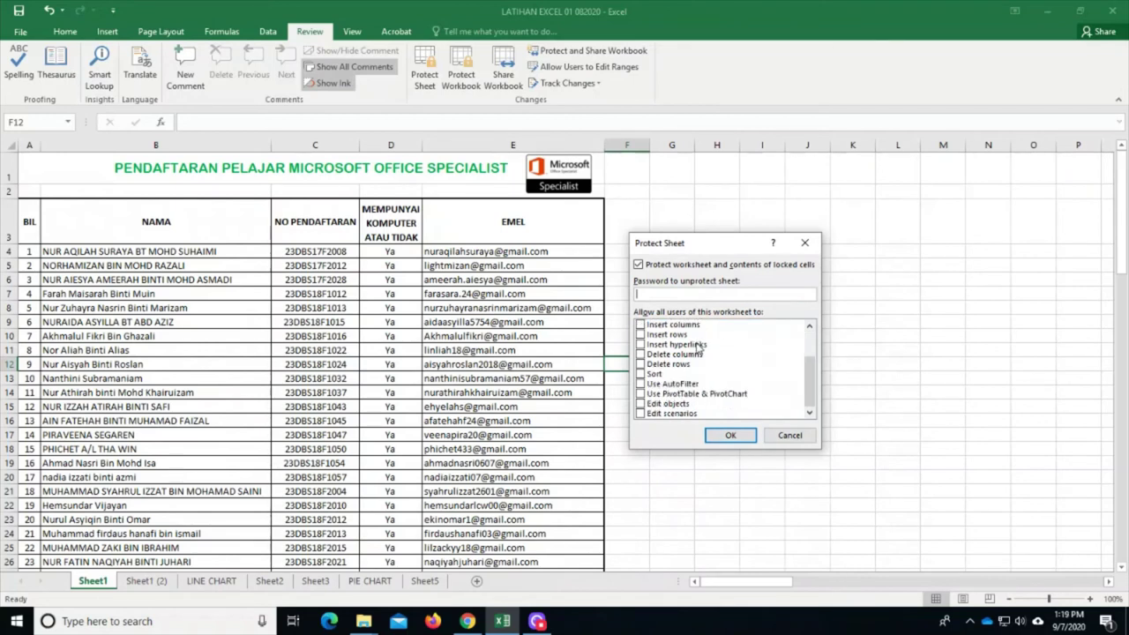
scroll(697, 356, "up", 2)
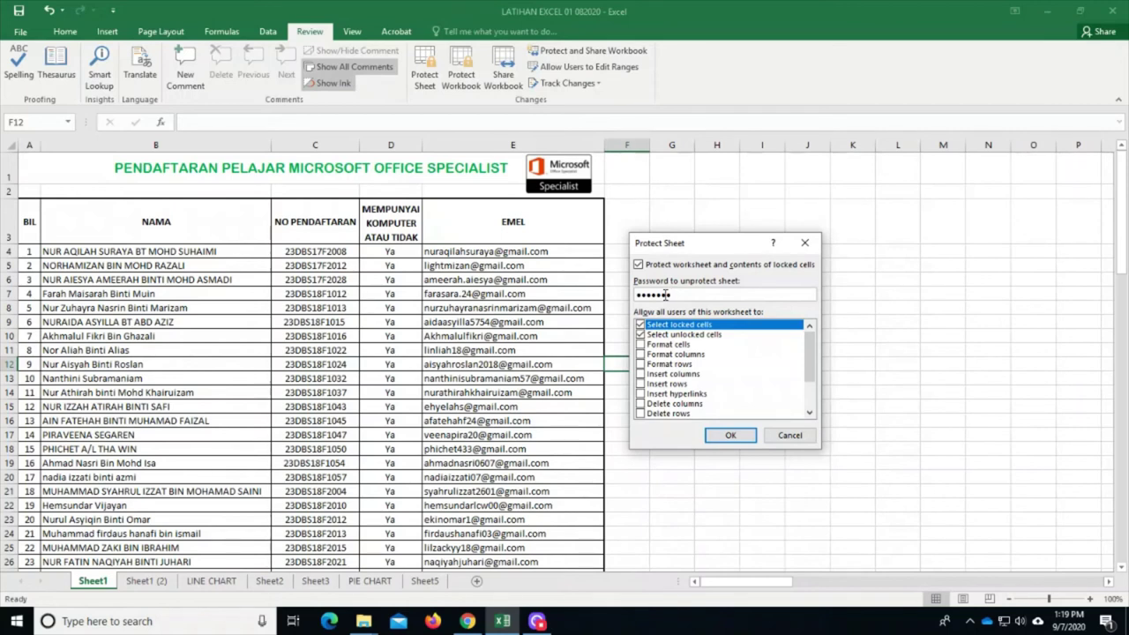
left_click_drag(697, 295, 615, 302)
key("BackSpace")
left_click(730, 435)
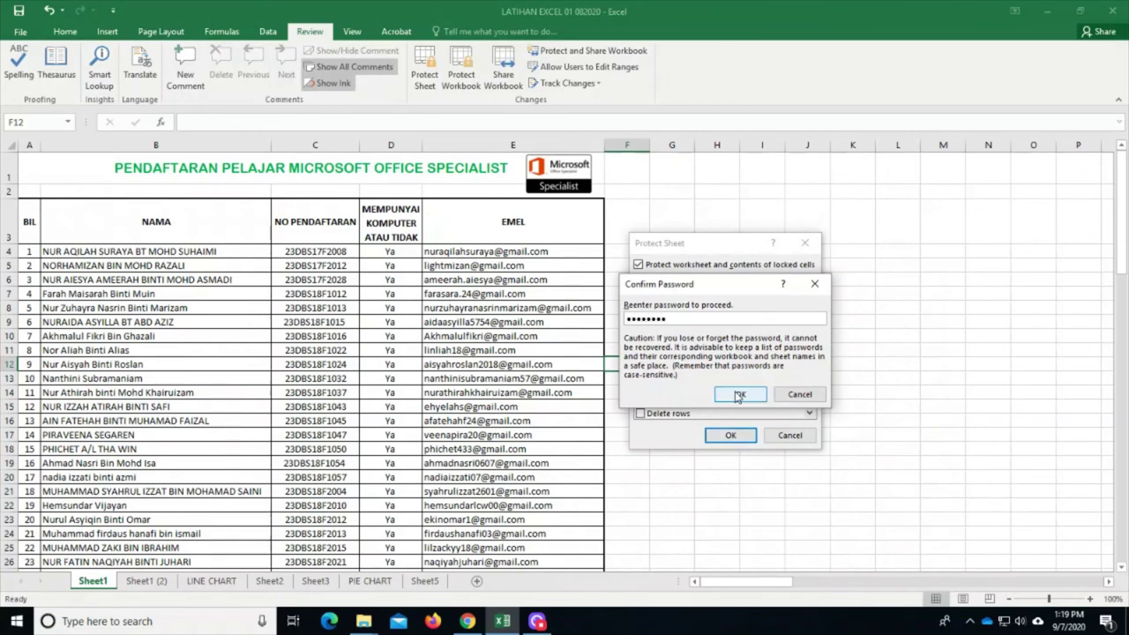
left_click(739, 394)
Try to edit the name in cell B14 to test the sheet protection, and dismiss the alert
left_click(458, 313)
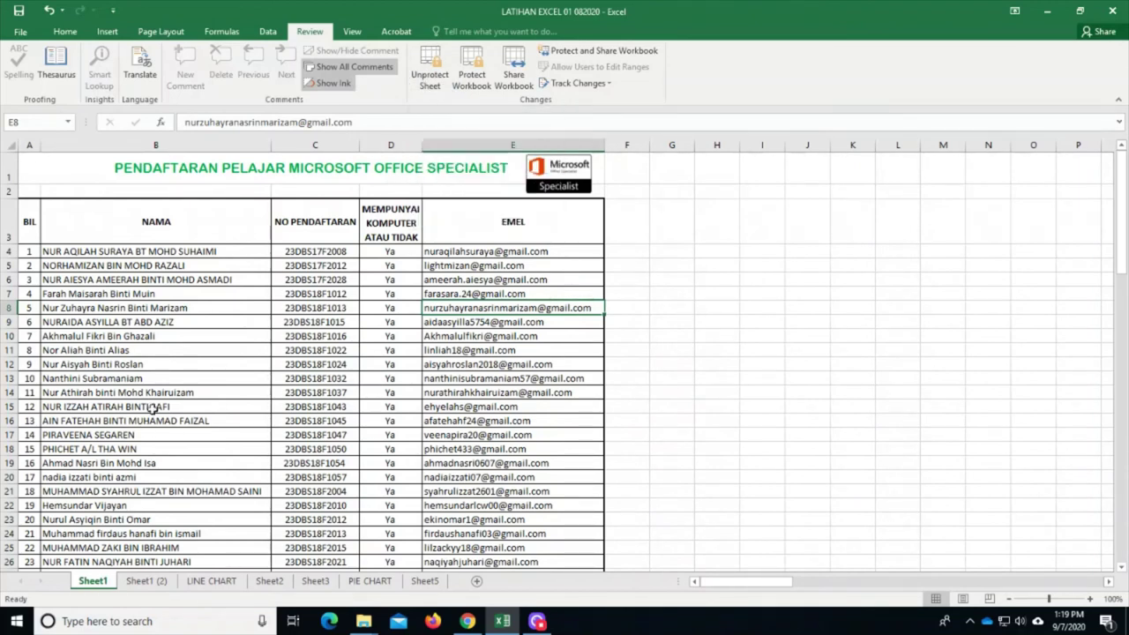
left_click(200, 395)
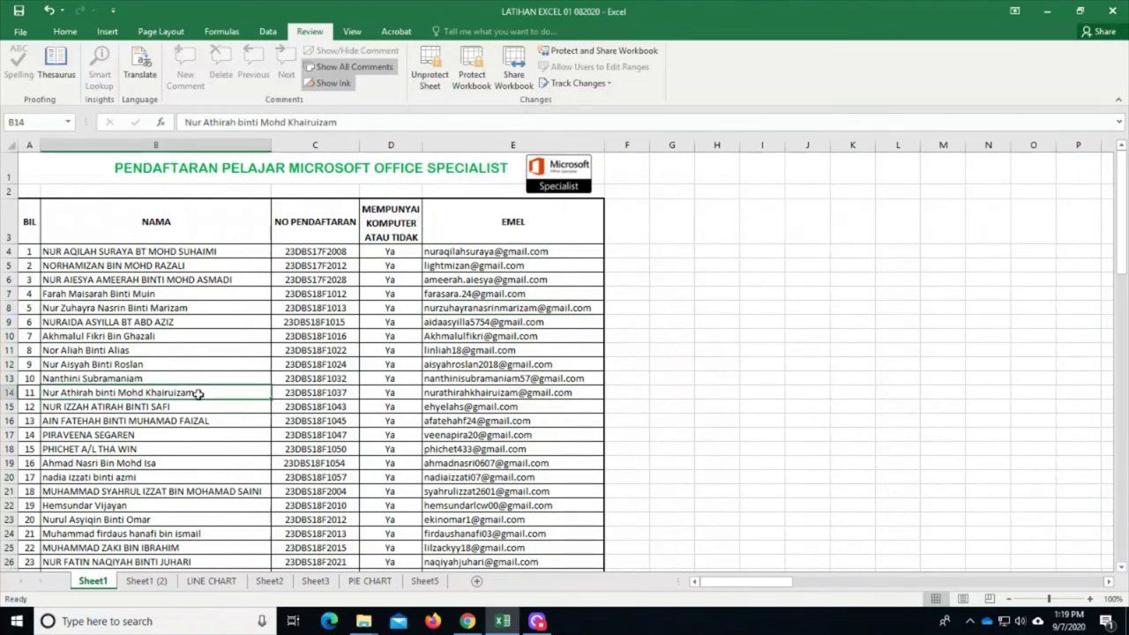
double_click(269, 399)
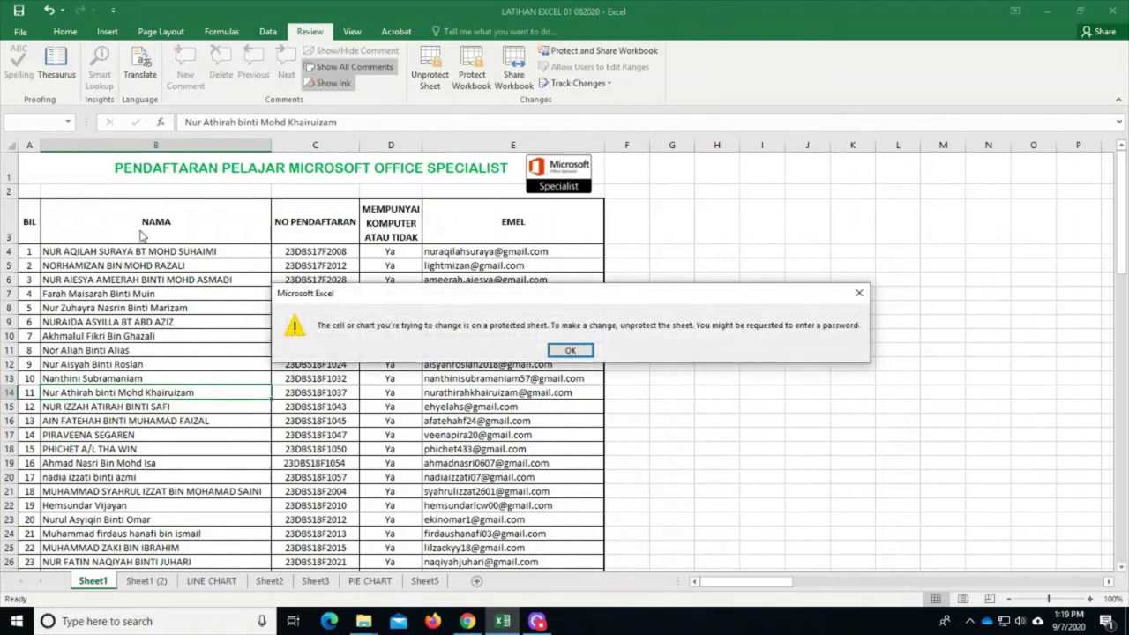
left_click(584, 351)
Examine which cell context, chart, insert and delete commands are available on the protected sheet
scroll(142, 430, "down", 3)
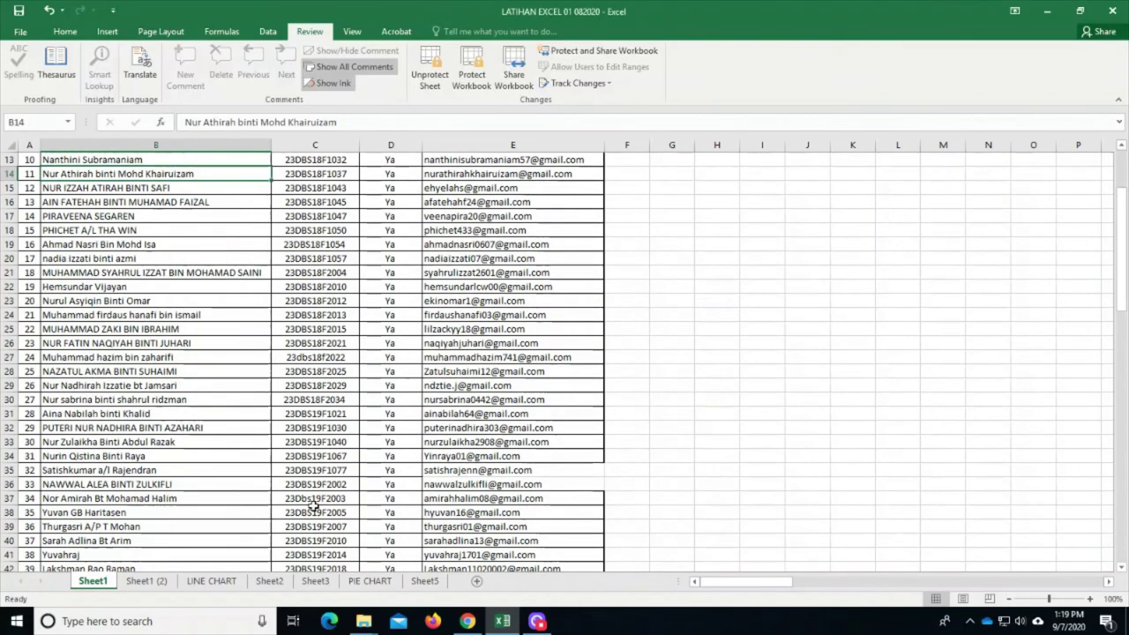
right_click(143, 414)
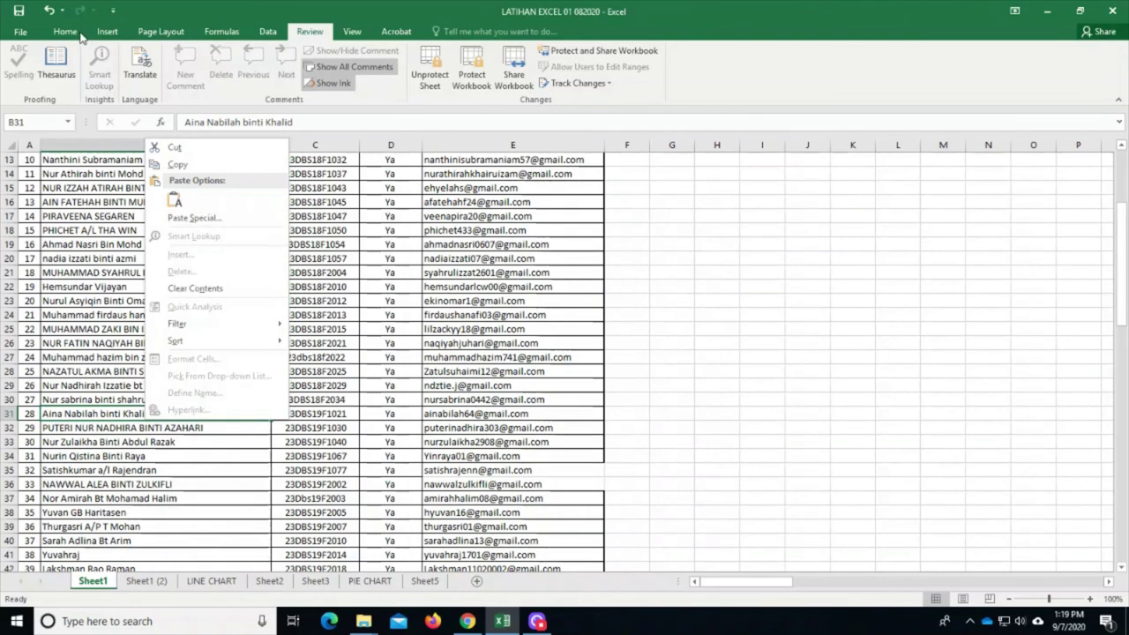
left_click(108, 32)
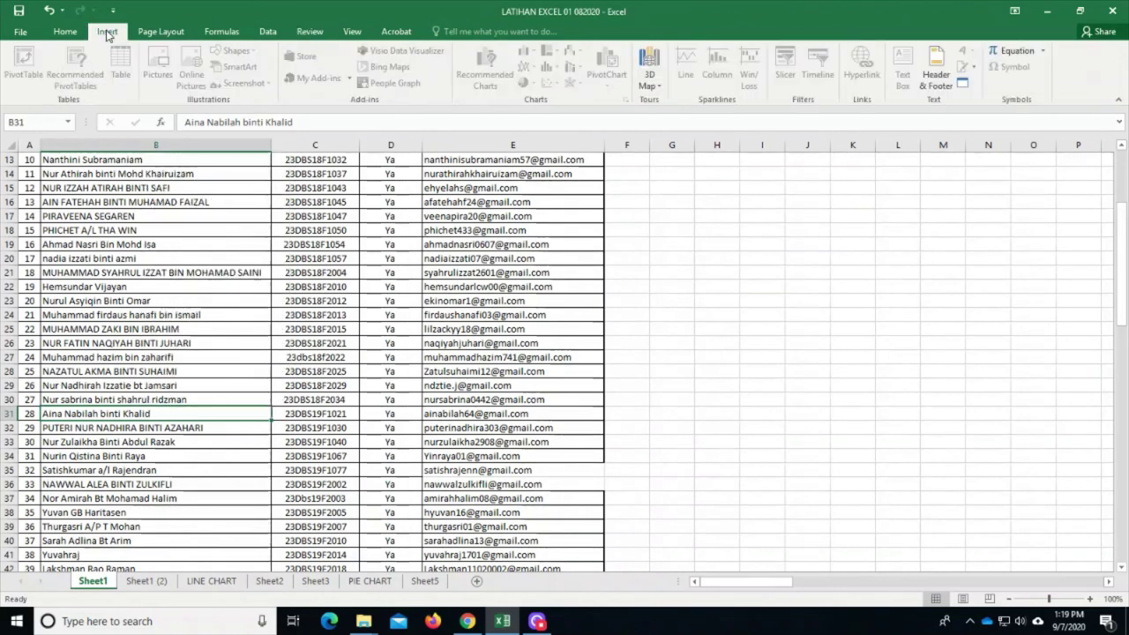
left_click(650, 78)
left_click(67, 32)
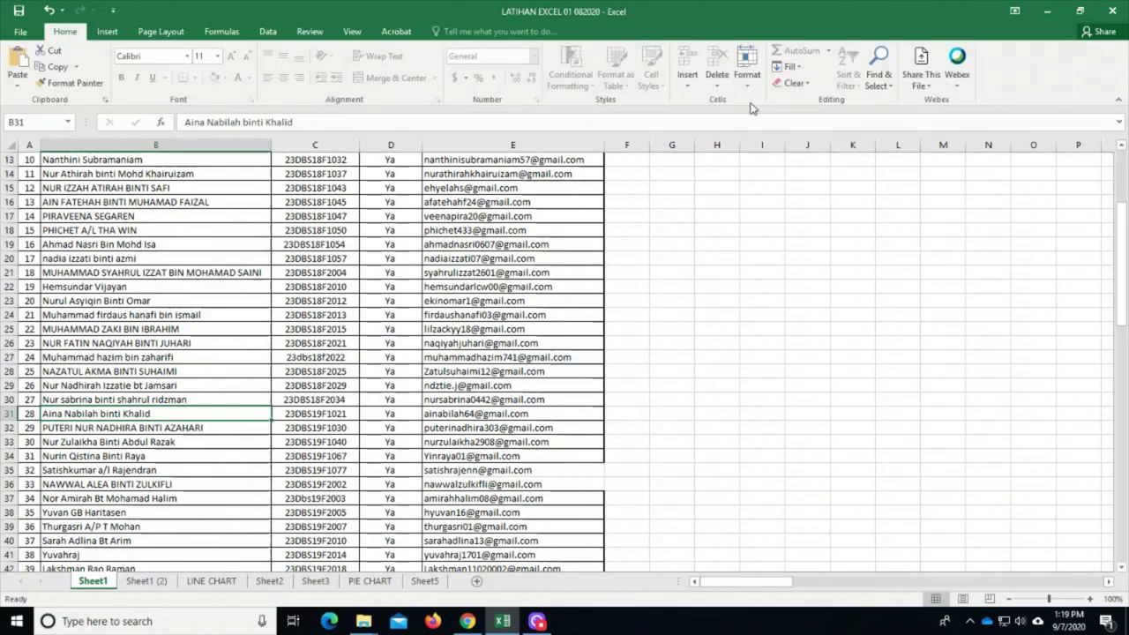
left_click(693, 88)
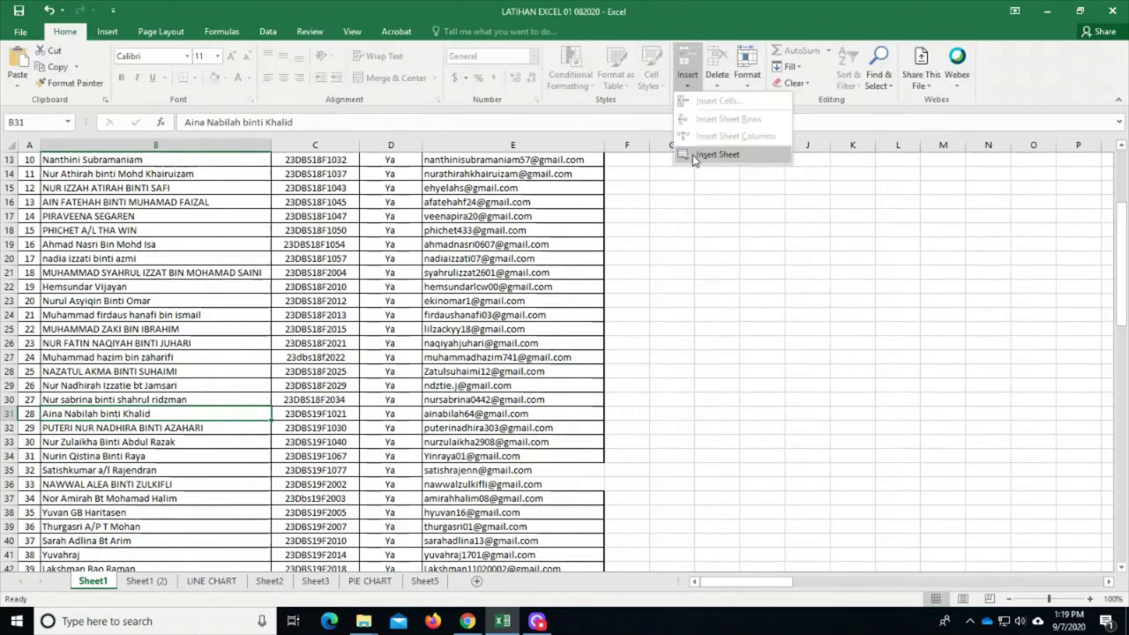
left_click(719, 81)
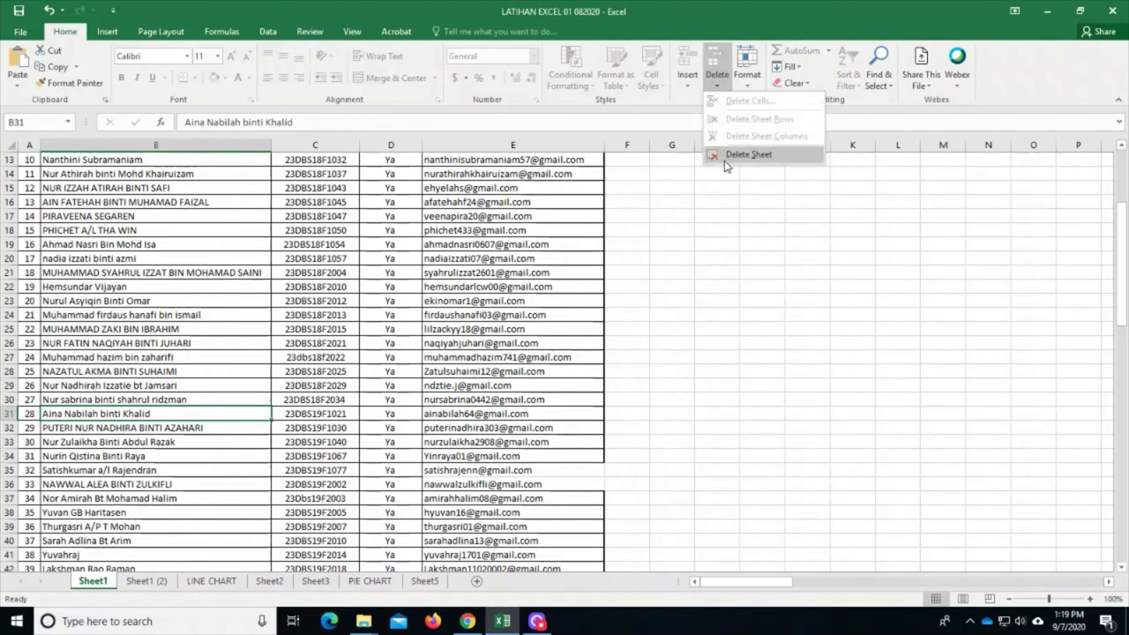
Rename the protected sheet using the same name, Sheet1
left_click(747, 75)
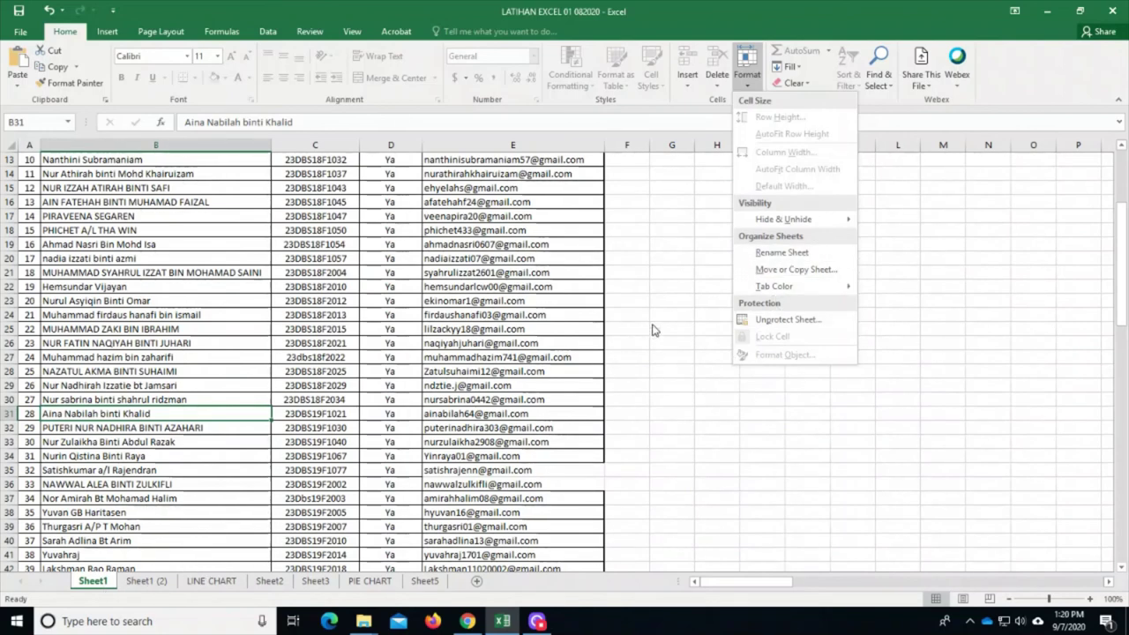
left_click(785, 255)
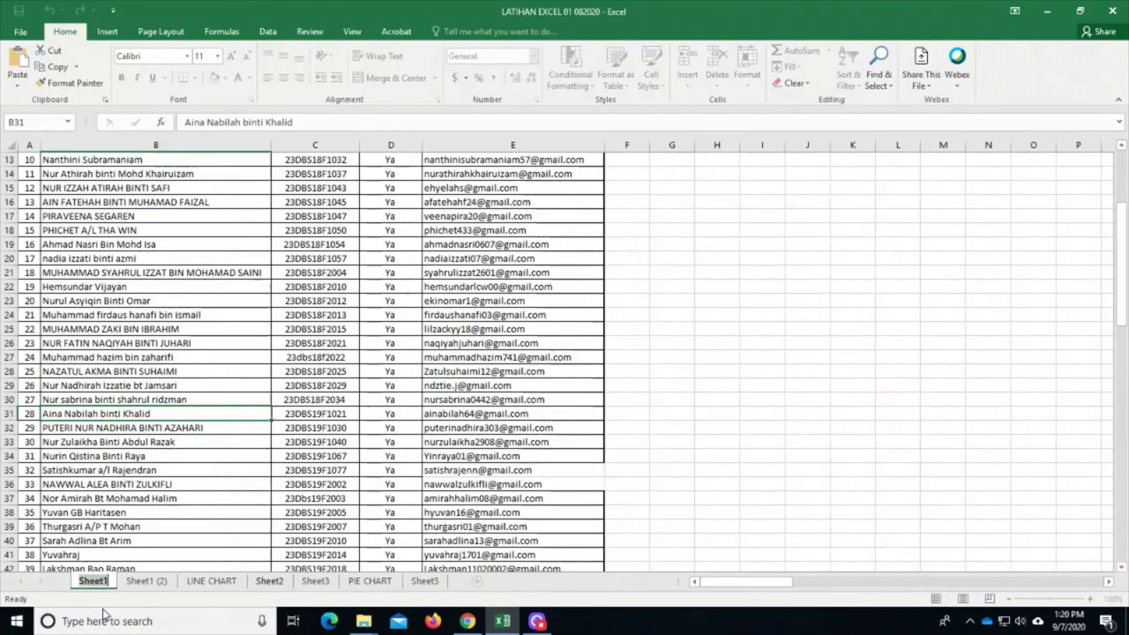
key("BackSpace")
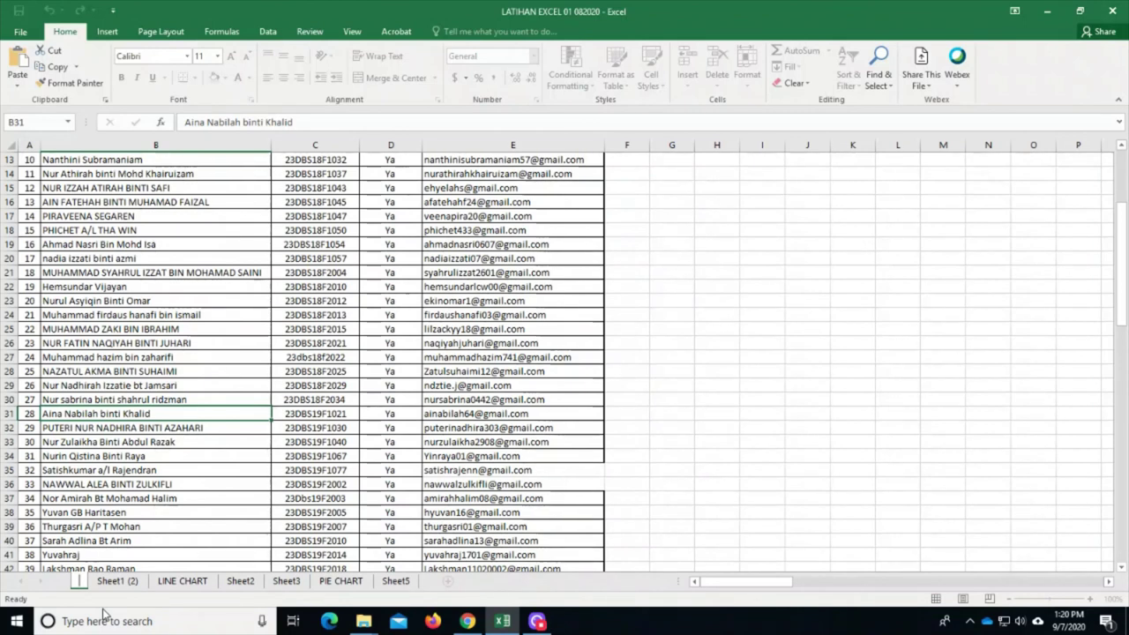
type("Sheet1")
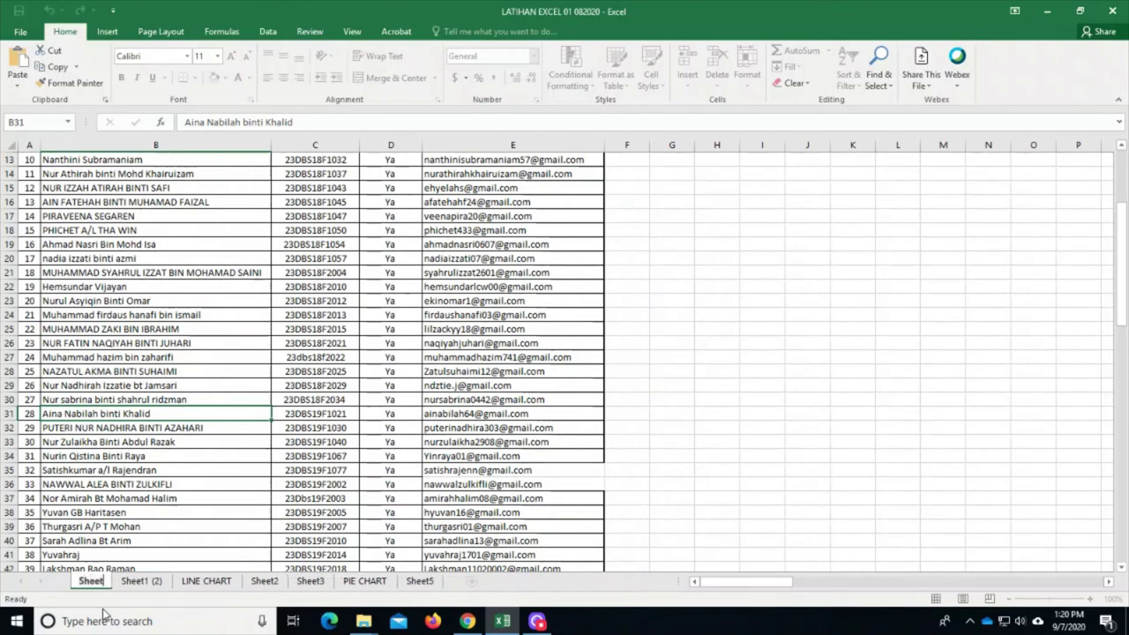
left_click(297, 217)
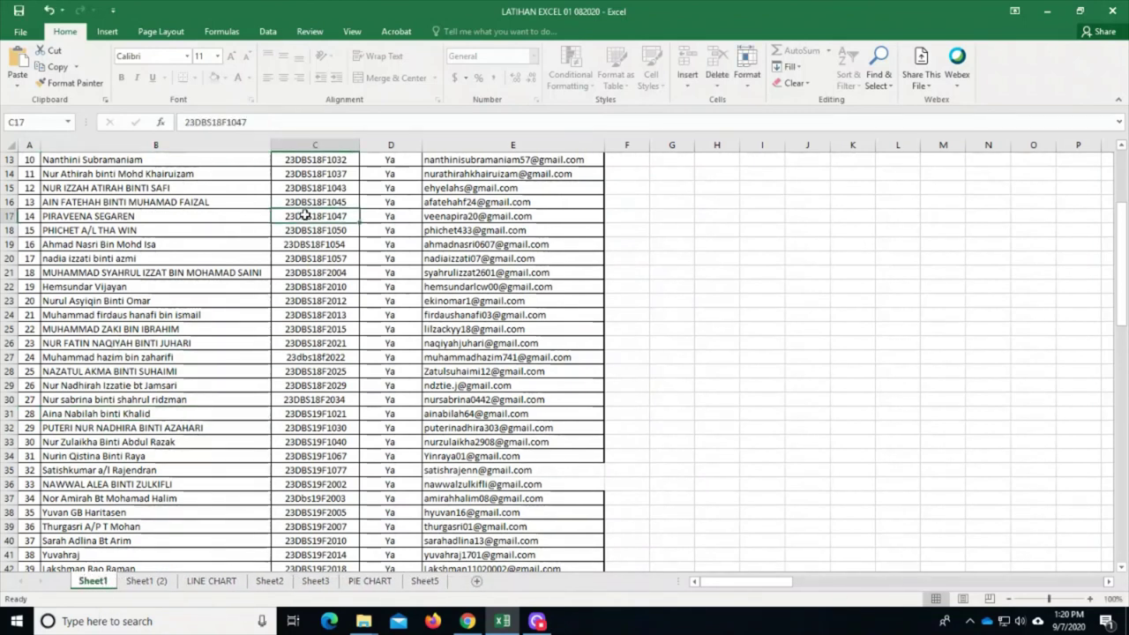
Try to edit the name in cell B20 on the protected sheet, and dismiss the alert
left_click(269, 253)
double_click(270, 253)
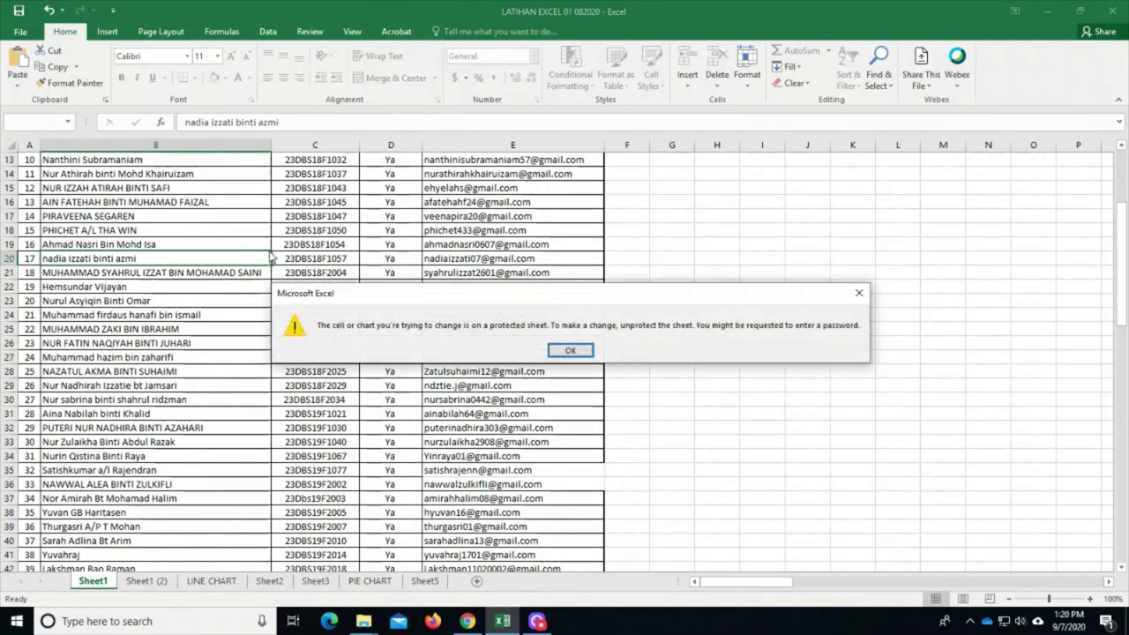
left_click(565, 353)
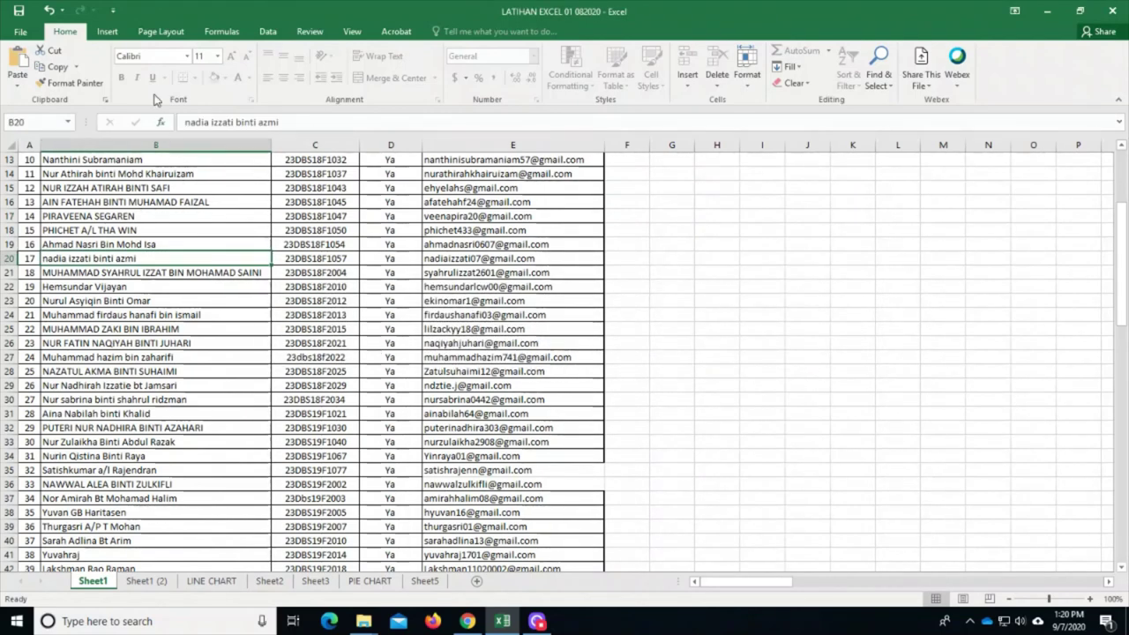
Unprotect Sheet1 by entering the sheet password
left_click(327, 34)
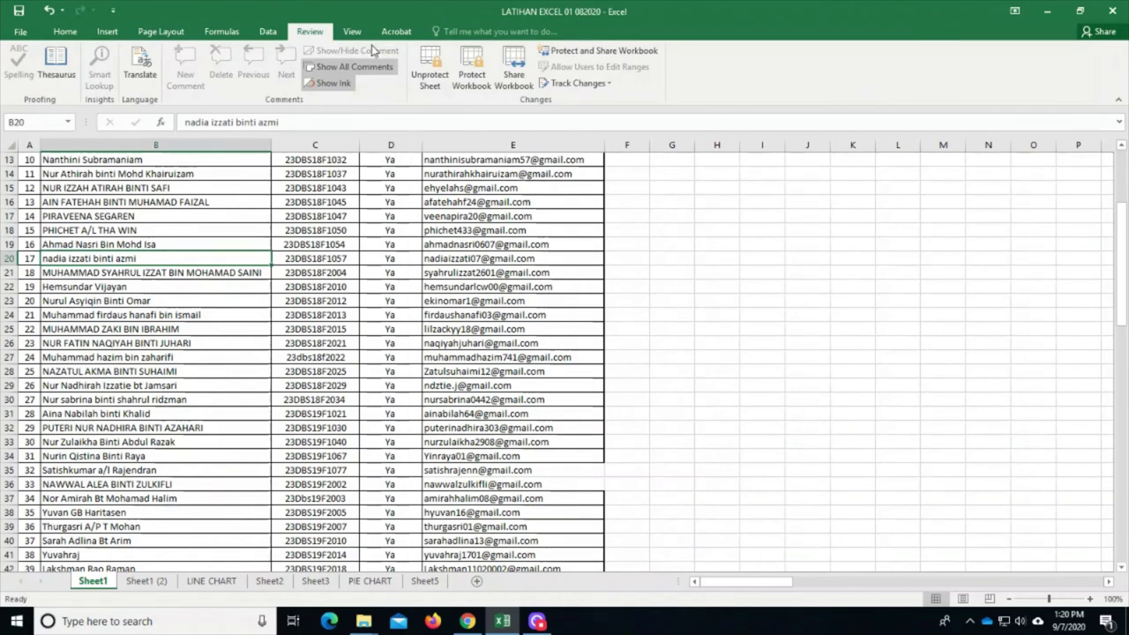
left_click(436, 66)
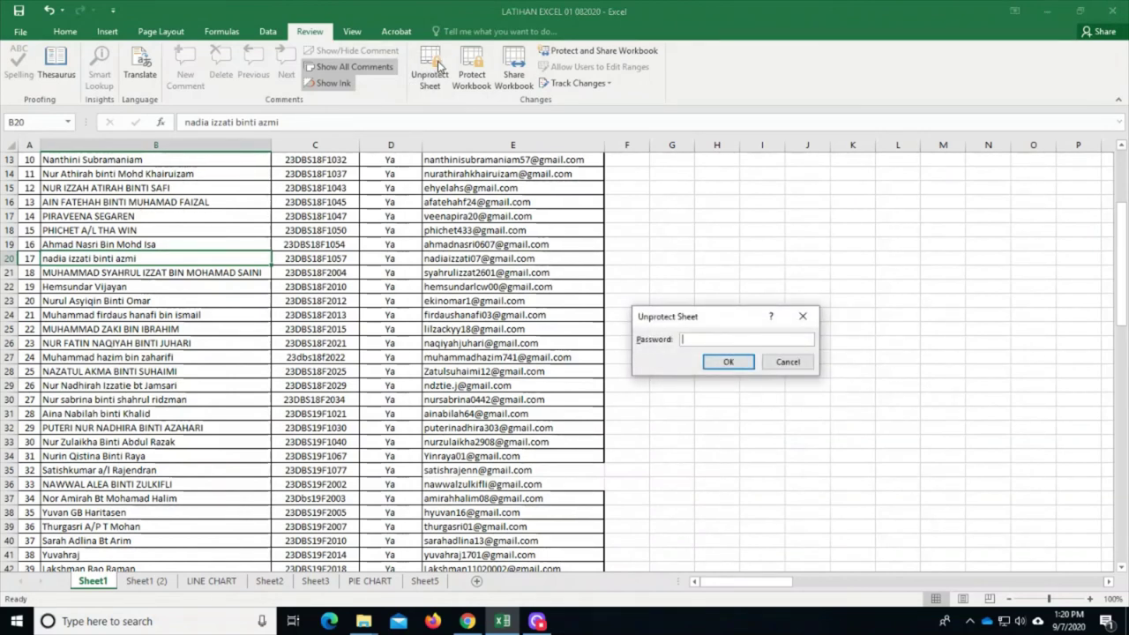
left_click(725, 362)
Clear the name in cell B22 to test editing, undo the deletion, and cancel reopened sheet protection
left_click(235, 290)
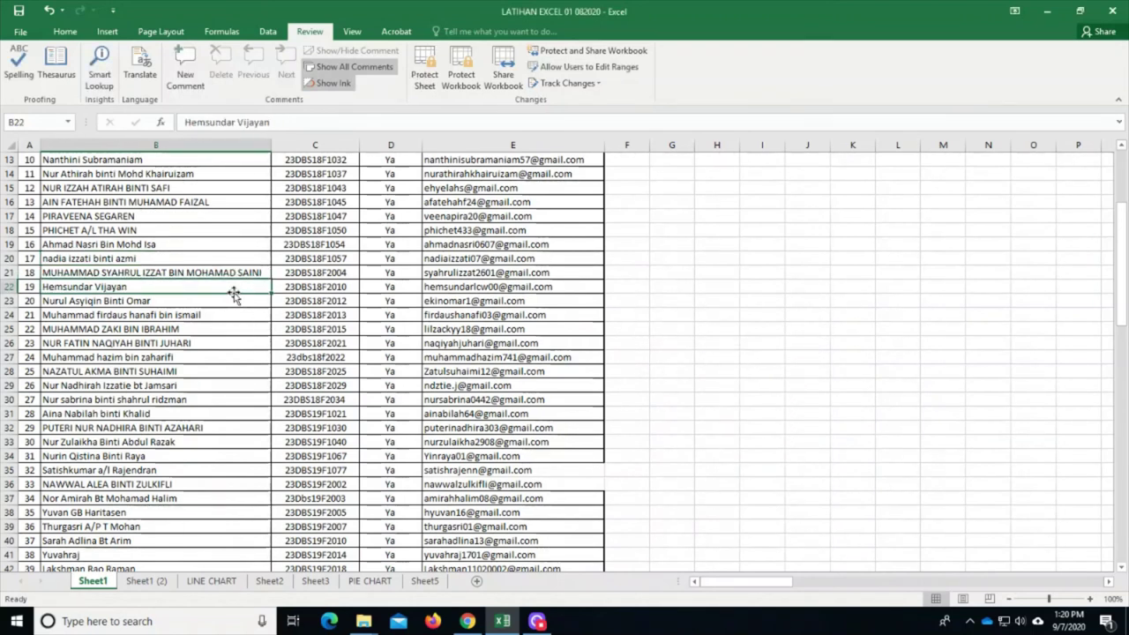
key("Delete")
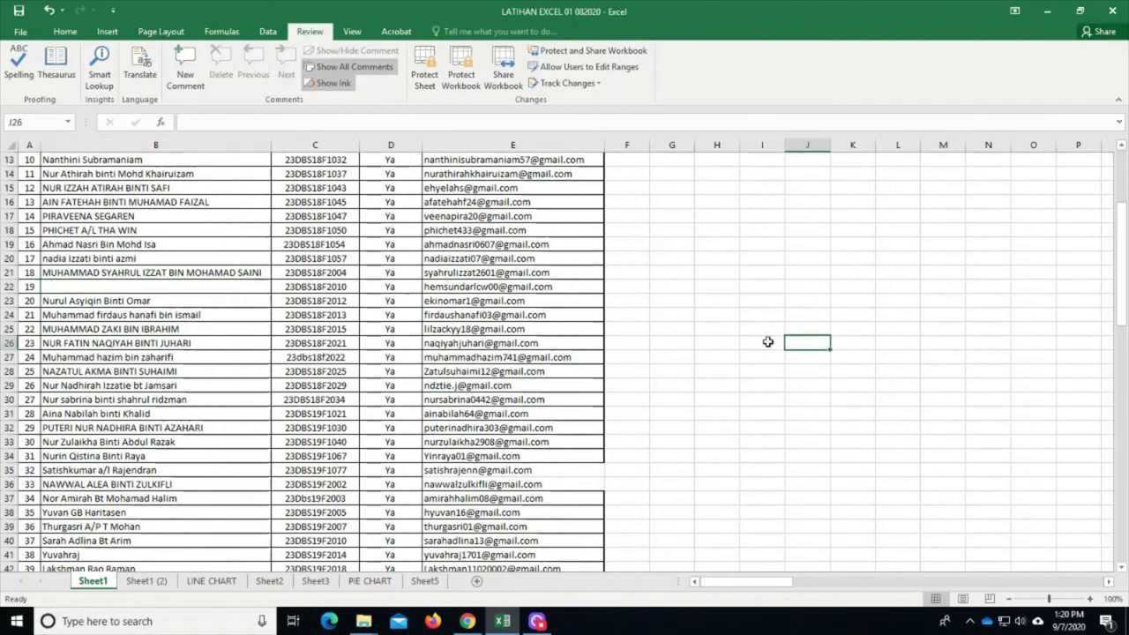
key("ctrl+z")
left_click(427, 78)
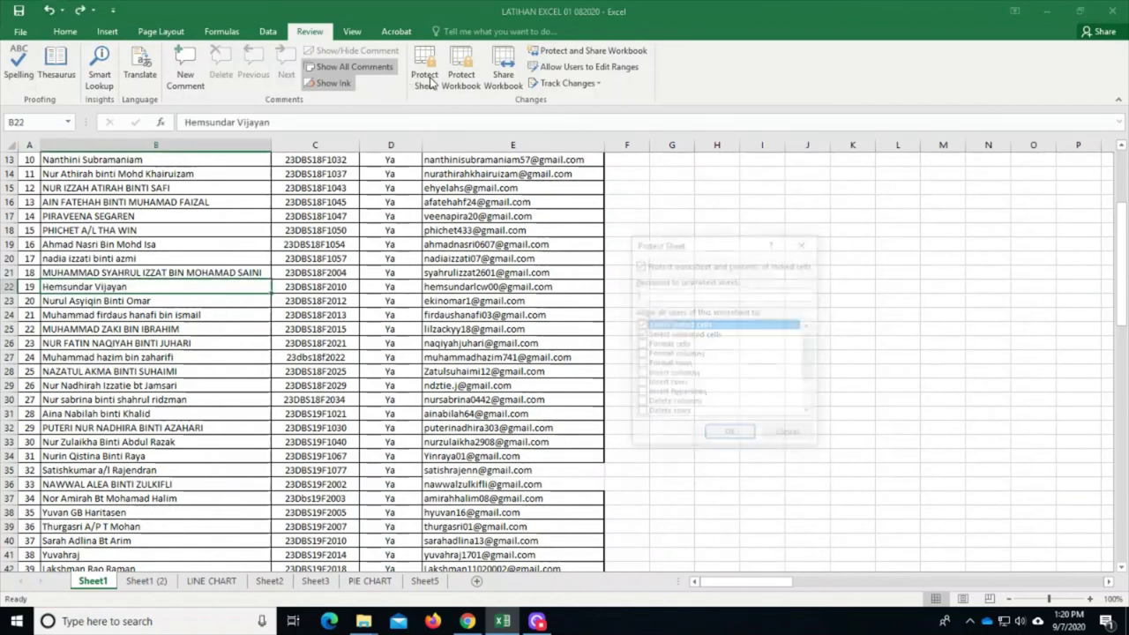
left_click(804, 243)
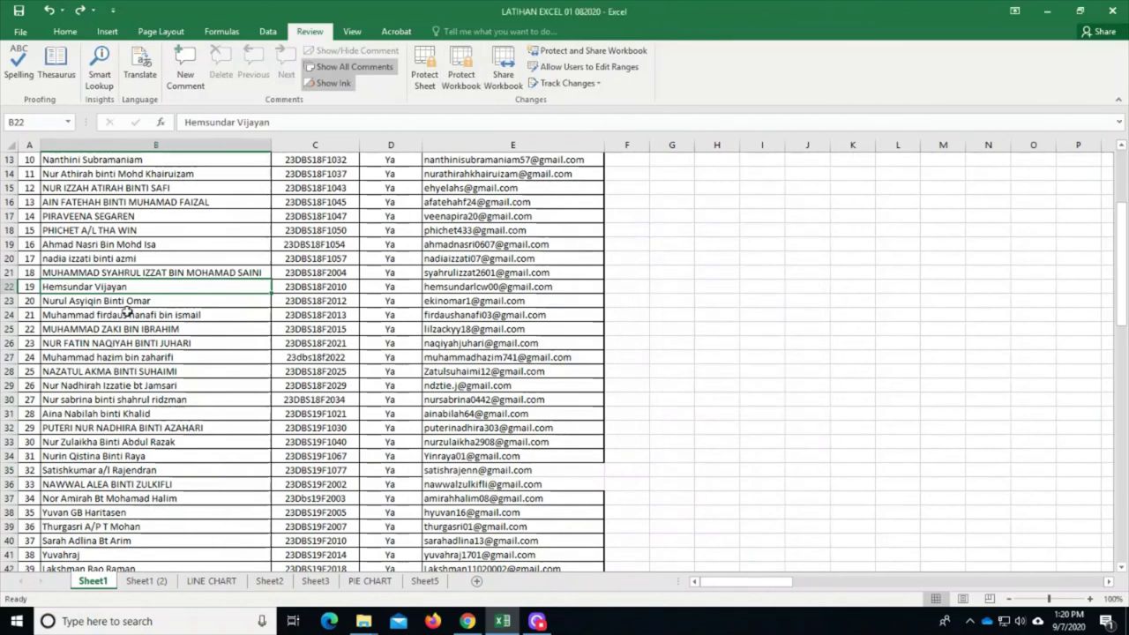